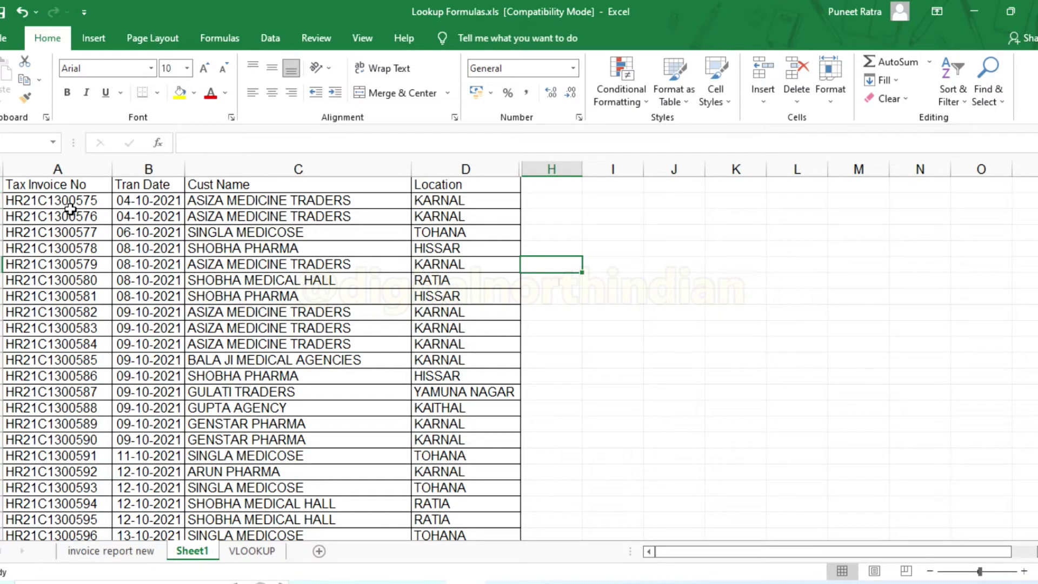
# Step: Examine the invoice table's Tax Invoice No, Cust Name and Location columns down to the end of the list
pyautogui.click(260, 185)
pyautogui.click(435, 185)
pyautogui.click(240, 329)
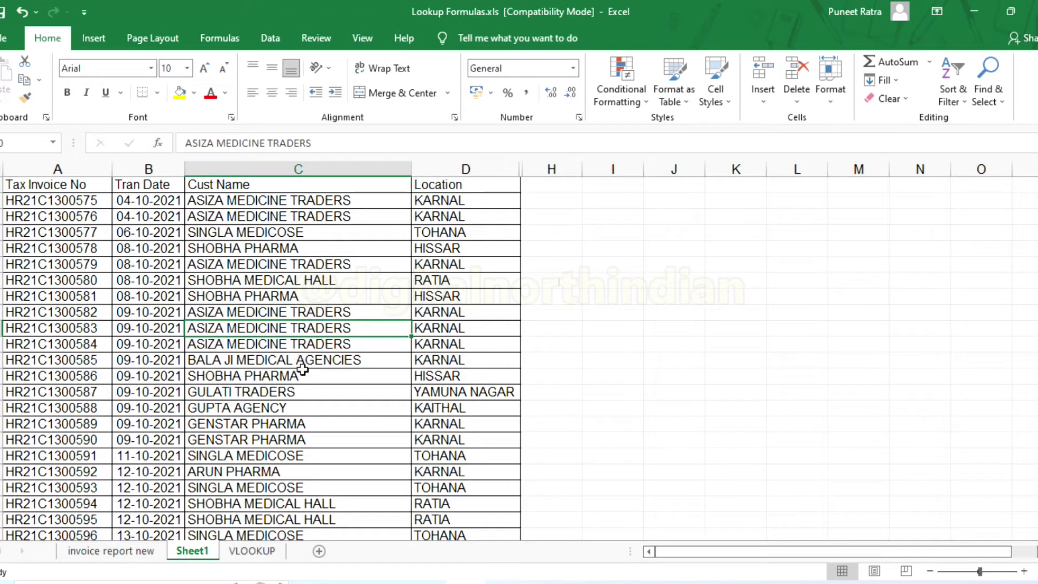
pyautogui.moveTo(324, 200); pyautogui.dragTo(302, 503)
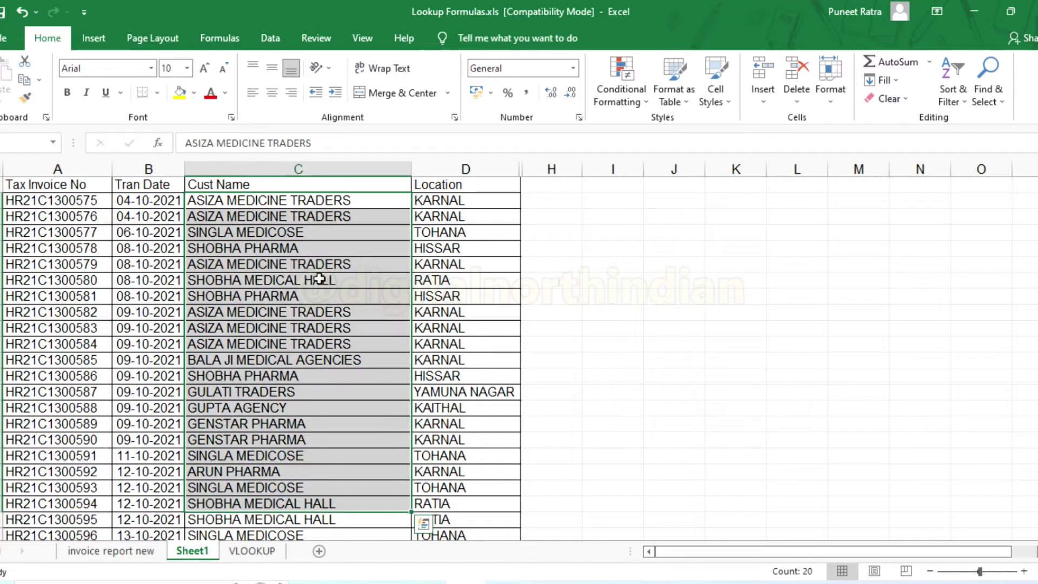
pyautogui.click(303, 201)
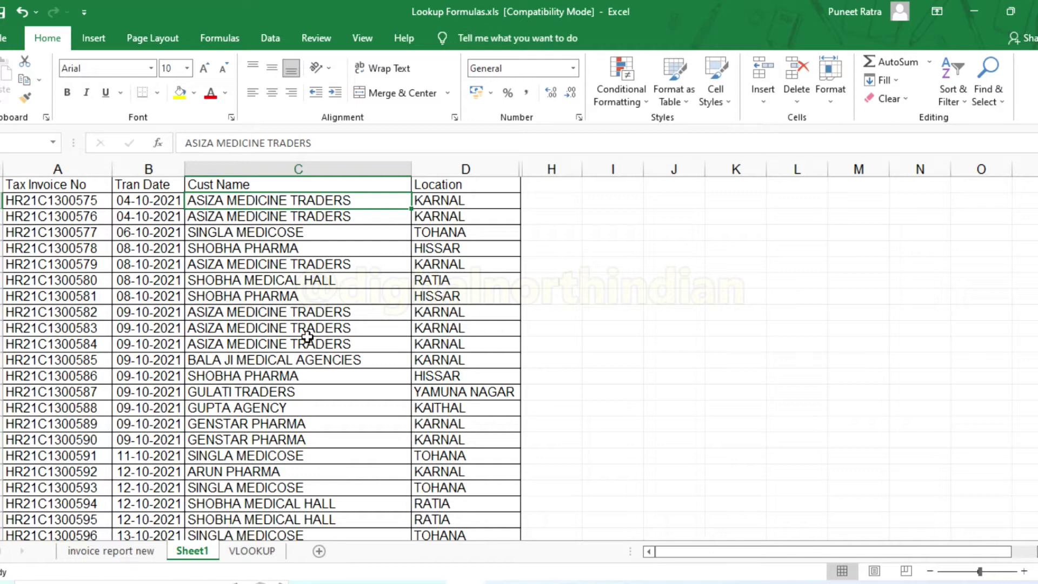
pyautogui.click(52, 376)
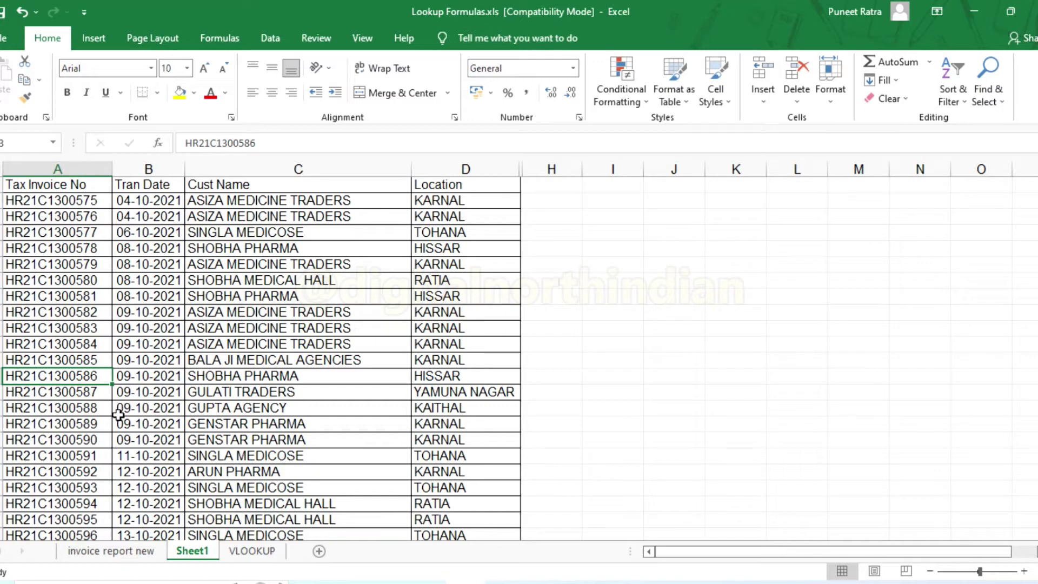
pyautogui.hotkey('ctrl', 'Down')
pyautogui.hotkey('ctrl', 'Up')
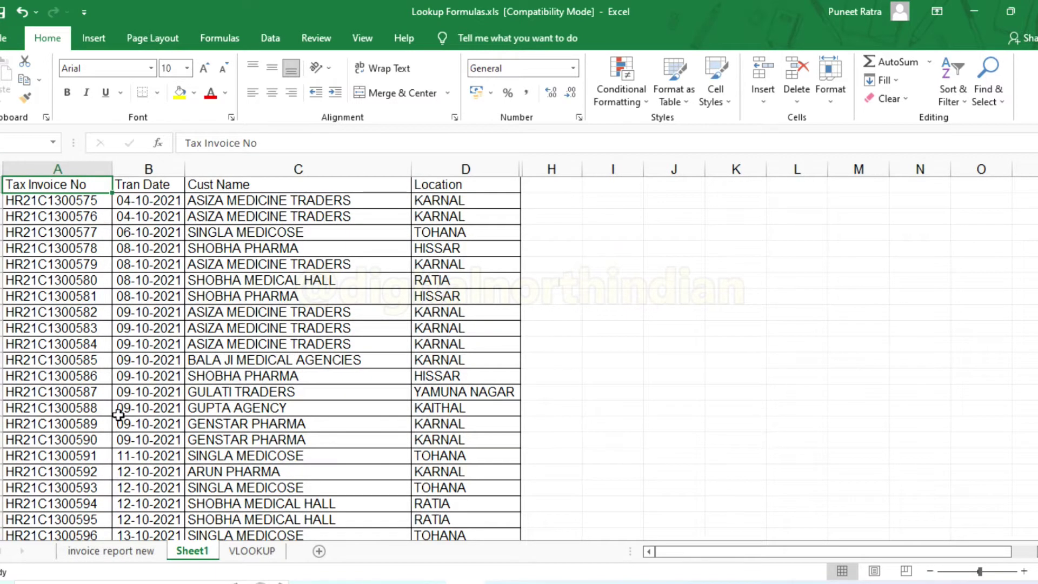
pyautogui.hotkey('ctrl', 'f')
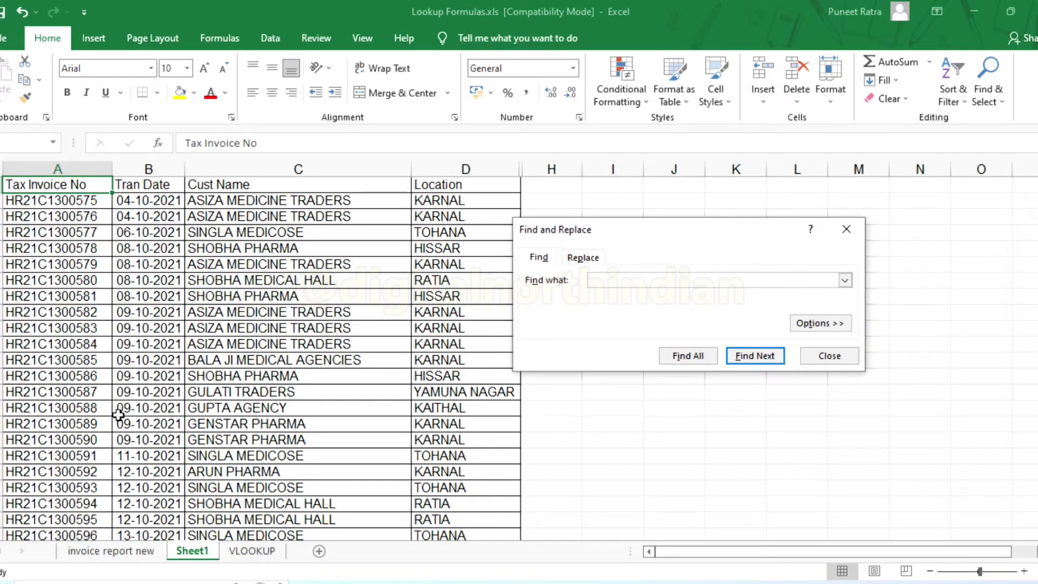
pyautogui.click(830, 357)
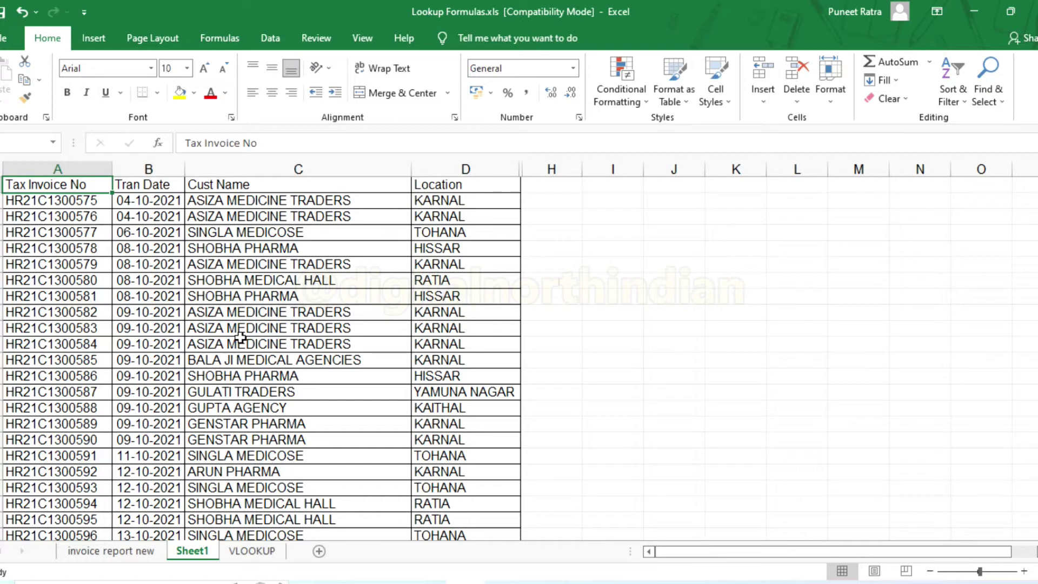
pyautogui.click(631, 328)
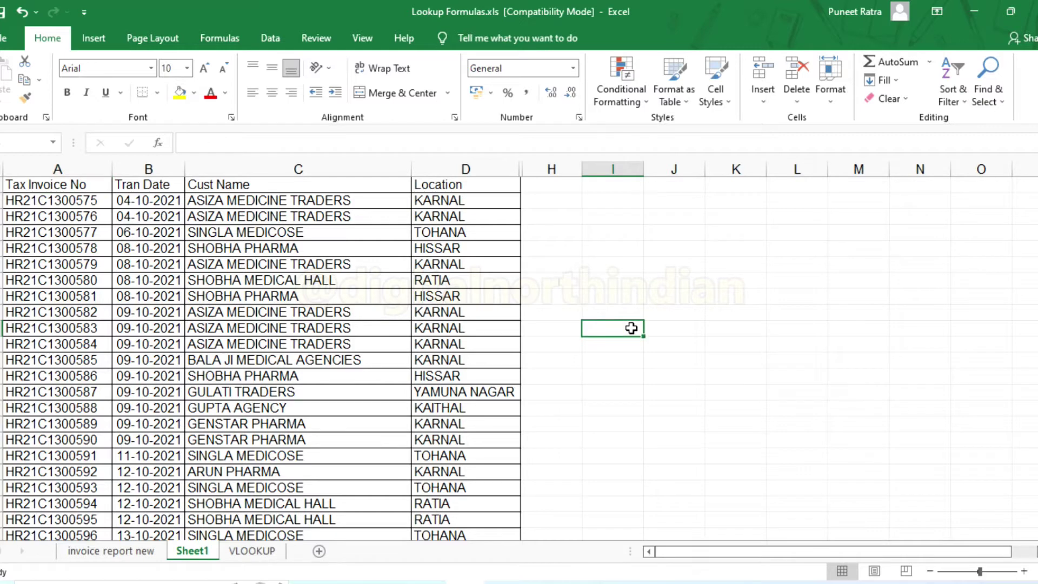
# Step: Copy the tax invoice number in cell A66, on a VIJH MEDICAL AGENCIES row dated 27-10-2021
pyautogui.click(52, 359)
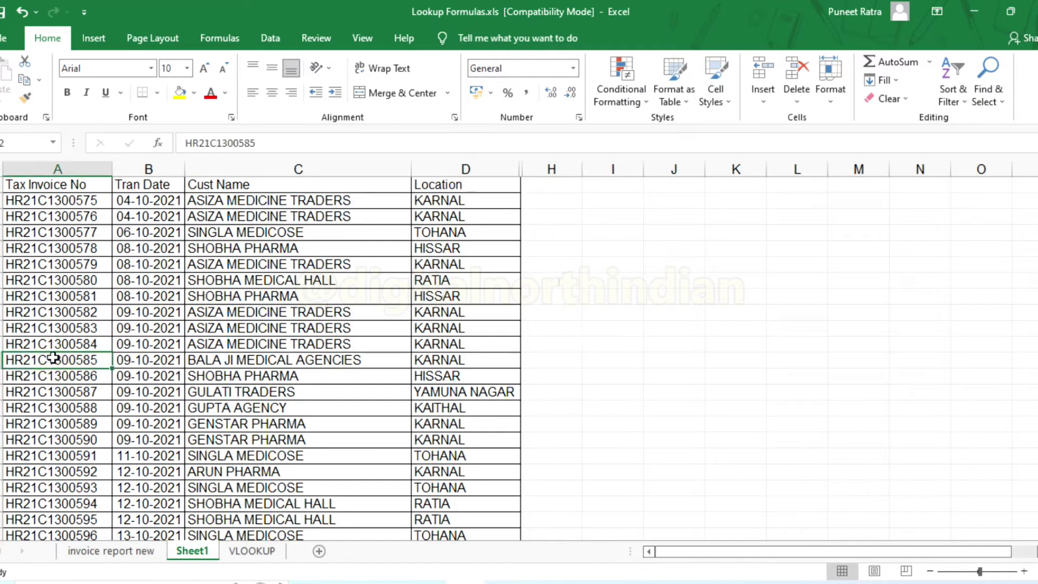
pyautogui.hotkey('ctrl', 'Down')
pyautogui.press('Up')
pyautogui.press('Up')
pyautogui.press('Up')
pyautogui.press('Up')
pyautogui.press('Up')
pyautogui.press('Up')
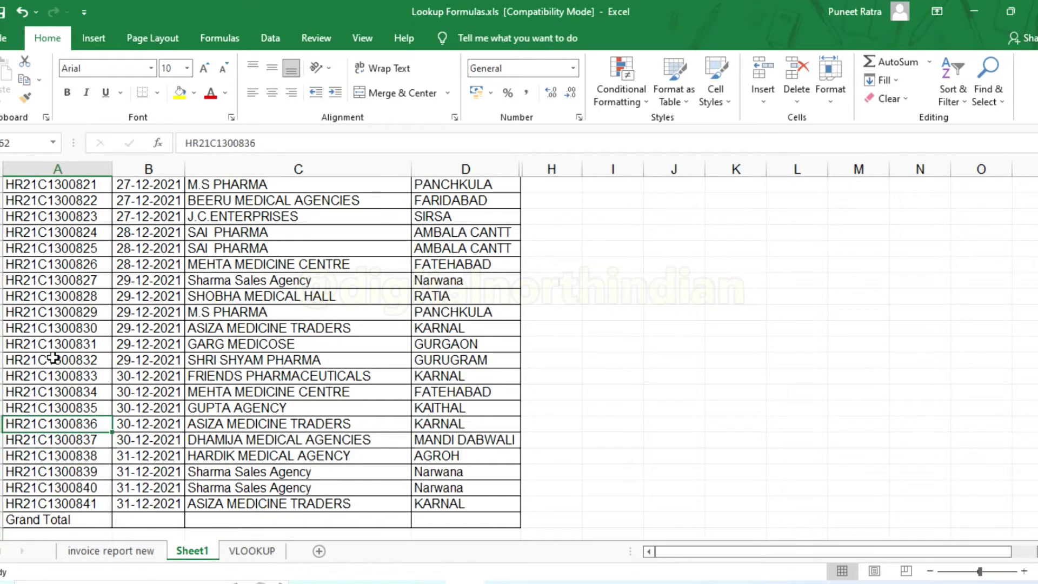
pyautogui.hotkey('ctrl', 'Up')
pyautogui.press('Down')
pyautogui.press('Down')
pyautogui.press('Down')
pyautogui.press('Down')
pyautogui.press('Down')
pyautogui.press('Down')
pyautogui.press('Down')
pyautogui.press('Down')
pyautogui.press('Down')
pyautogui.press('Down')
pyautogui.press('Down')
pyautogui.press('Down')
pyautogui.press('Down')
pyautogui.press('Down')
pyautogui.press('Down')
pyautogui.press('Down')
pyautogui.press('Down')
pyautogui.press('Down')
pyautogui.press('Down')
pyautogui.press('Down')
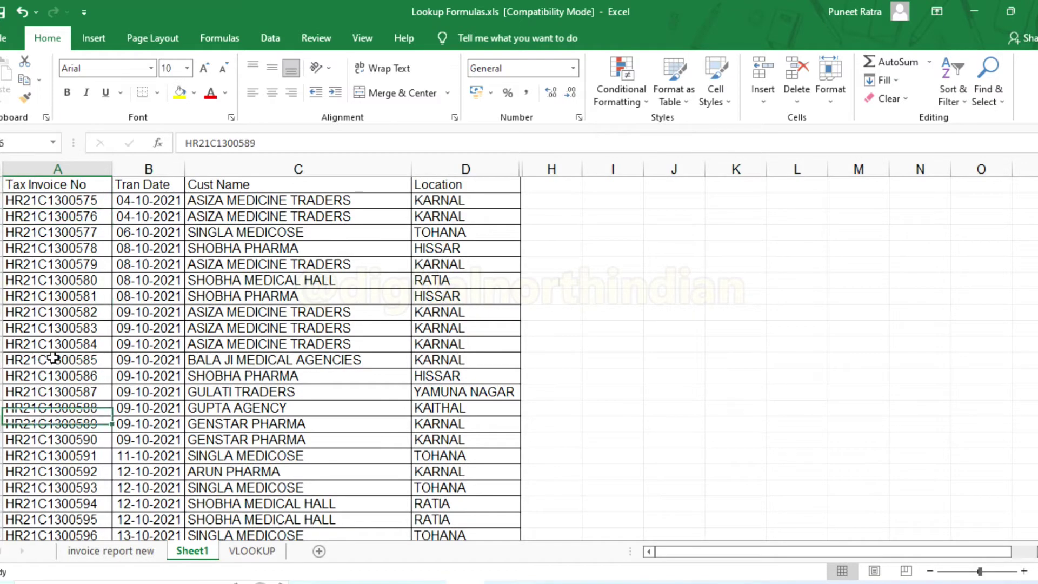
pyautogui.press('Down')
pyautogui.press('Down')
pyautogui.press('Down')
pyautogui.press('Down')
pyautogui.press('Down')
pyautogui.press('Down')
pyautogui.press('Down')
pyautogui.press('Down')
pyautogui.press('Down')
pyautogui.press('Down')
pyautogui.press('Down')
pyautogui.press('Down')
pyautogui.press('Down')
pyautogui.press('Down')
pyautogui.press('Down')
pyautogui.press('Down')
pyautogui.press('Down')
pyautogui.press('Down')
pyautogui.press('Down')
pyautogui.press('Down')
pyautogui.scroll(-5, 41, 382)
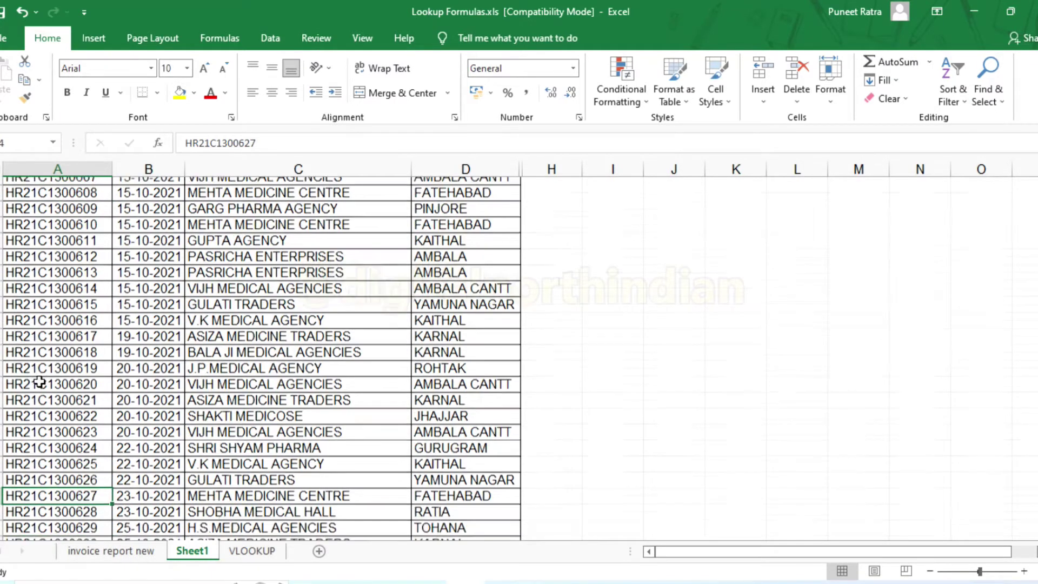
pyautogui.click(47, 470)
pyautogui.hotkey('ctrl', 'c')
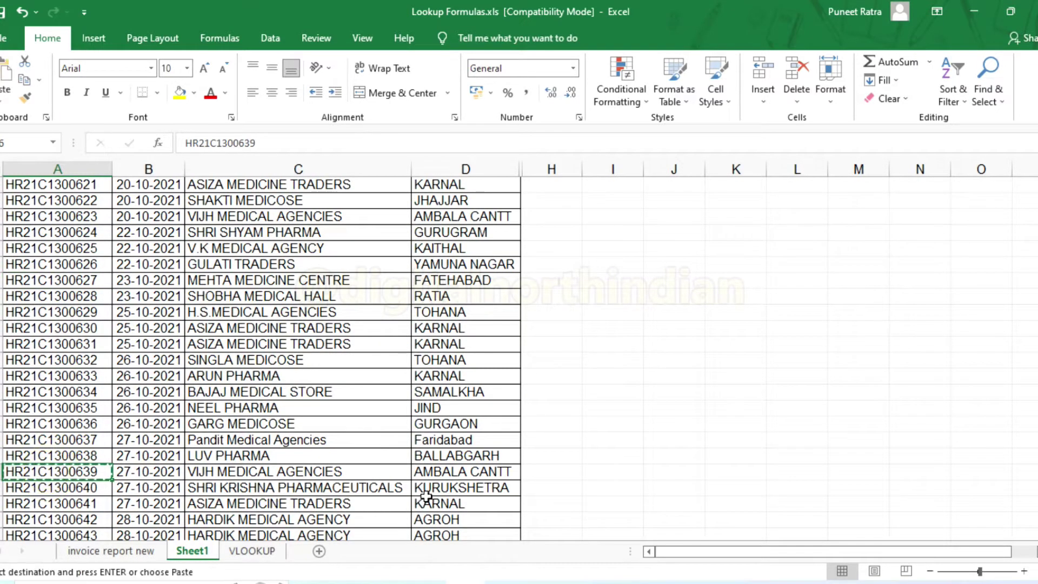
# Step: Paste the copied invoice number into cell I3 and fit column I's width to its content
pyautogui.scroll(10, 481, 428)
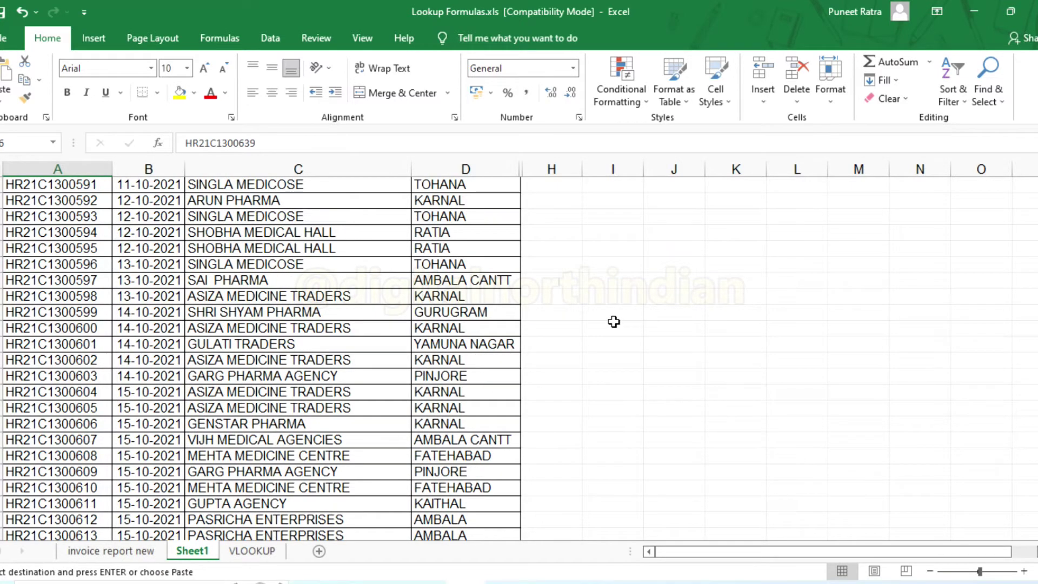
pyautogui.hotkey('ctrl', 'Up')
pyautogui.press('Down')
pyautogui.press('Right')
pyautogui.press('Right')
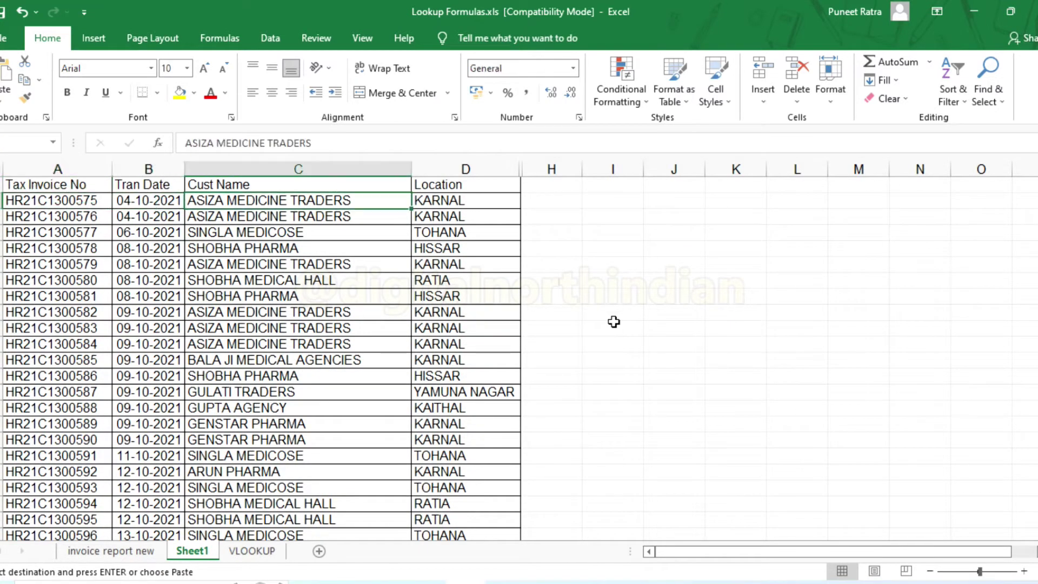
pyautogui.press('Right')
pyautogui.press('Right')
pyautogui.press('Right')
pyautogui.press('Right')
pyautogui.press('Right')
pyautogui.press('Right')
pyautogui.press('Down')
pyautogui.press('Left')
pyautogui.press('Left')
pyautogui.press('Left')
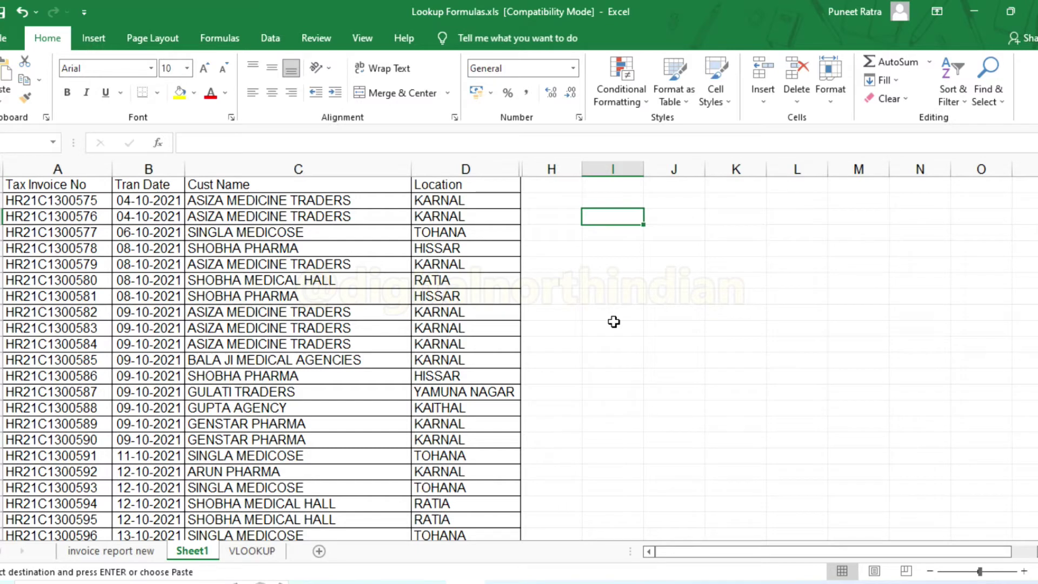
pyautogui.hotkey('ctrl', 'v')
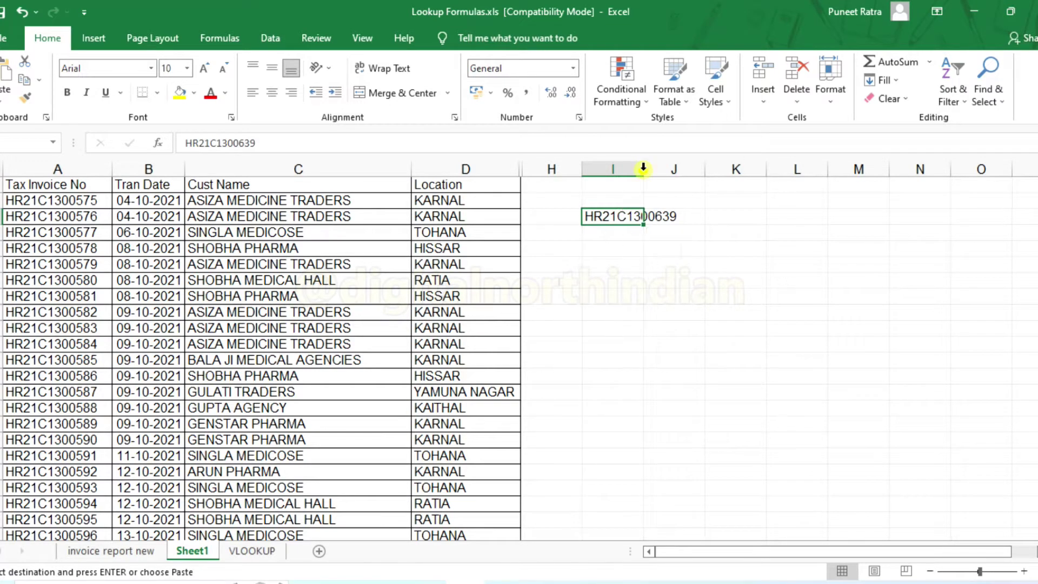
pyautogui.doubleClick(644, 168)
pyautogui.scroll(1, 688, 266)
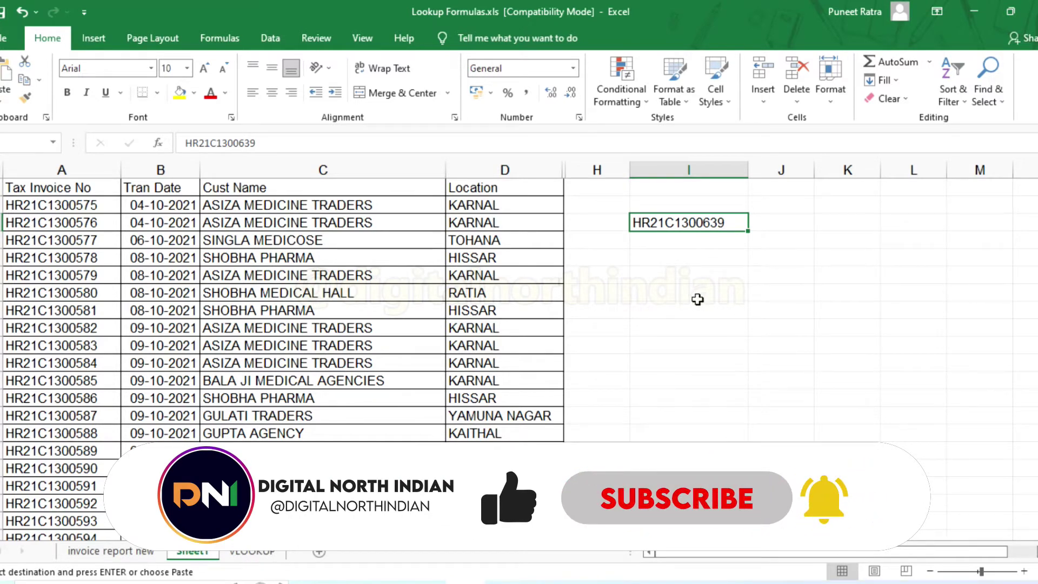
# Step: Start a VLOOKUP formula in cell J3 with I3 as the lookup value
pyautogui.click(790, 225)
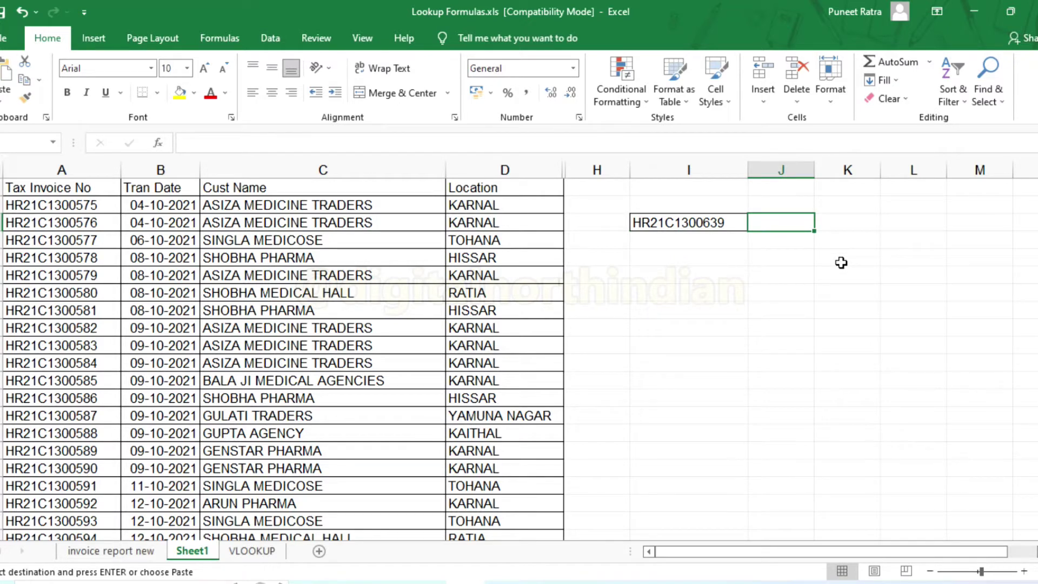
pyautogui.write('=')
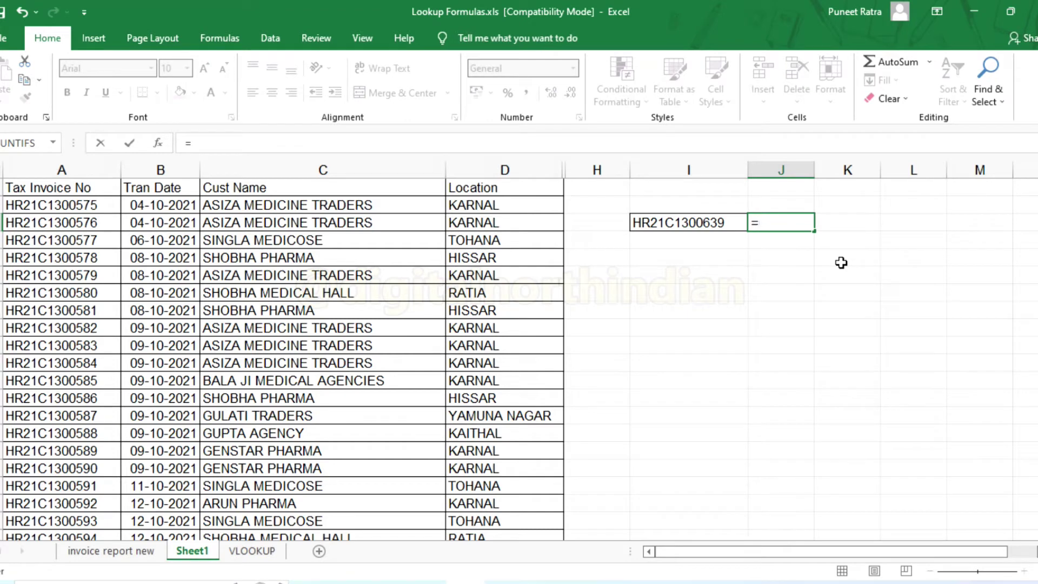
pyautogui.write('vloo')
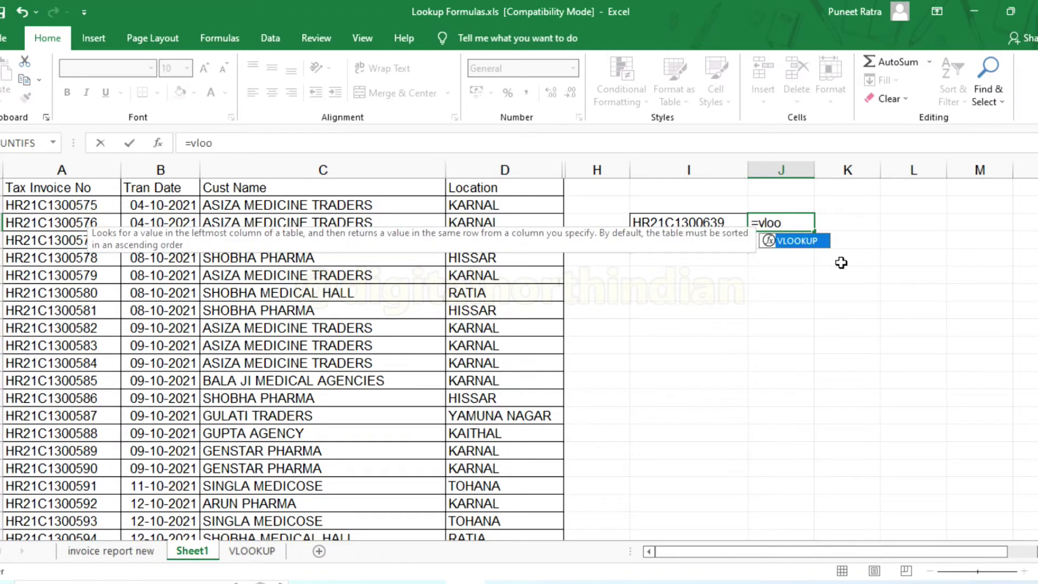
pyautogui.press('Tab')
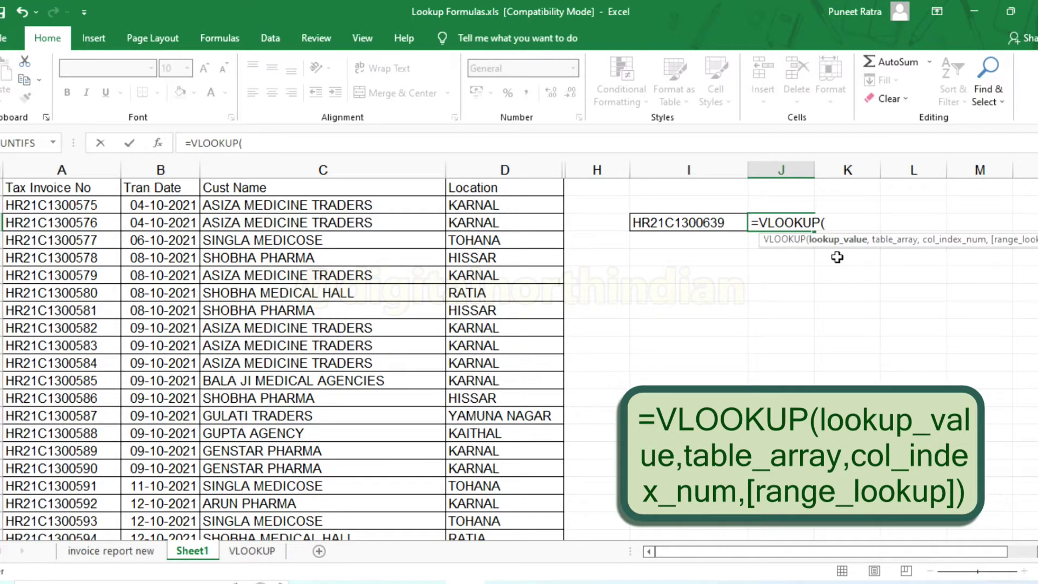
pyautogui.click(720, 226)
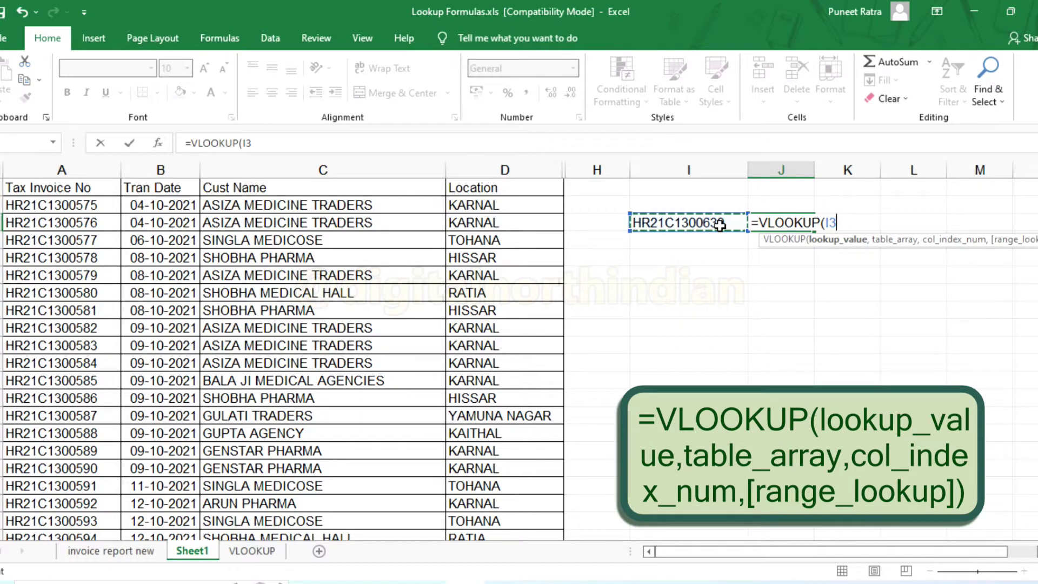
pyautogui.write(',')
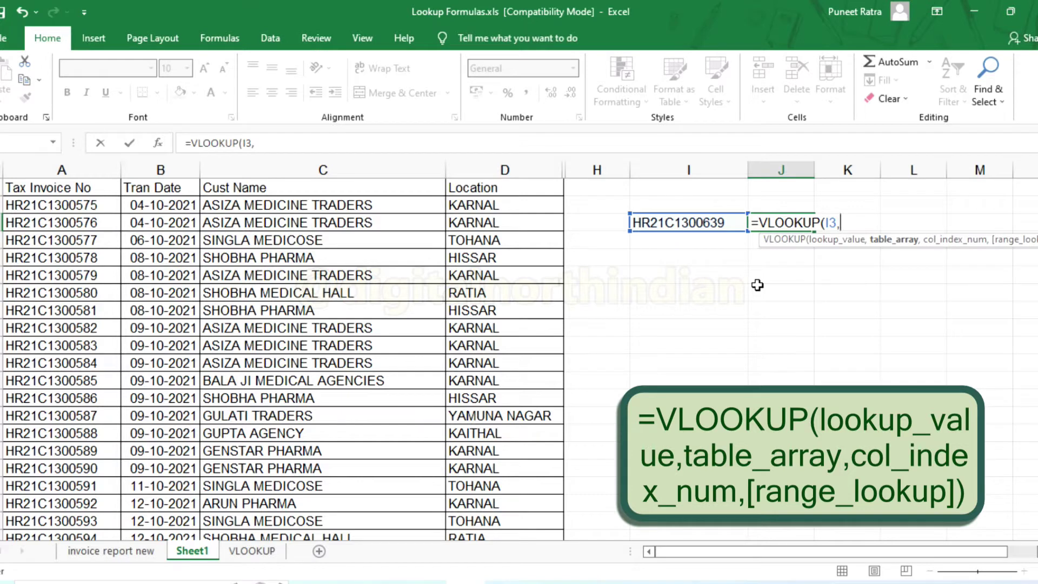
# Step: Set the VLOOKUP table array to A1:D268 and the column index to 3 for the Cust Name column
pyautogui.click(56, 188)
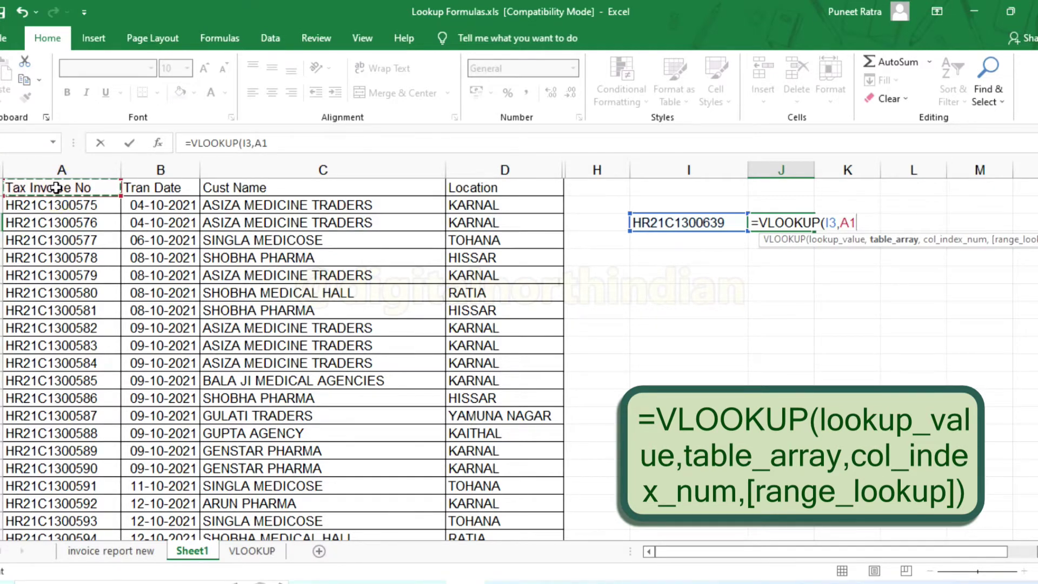
pyautogui.hotkey('ctrl', 'shift', 'Right')
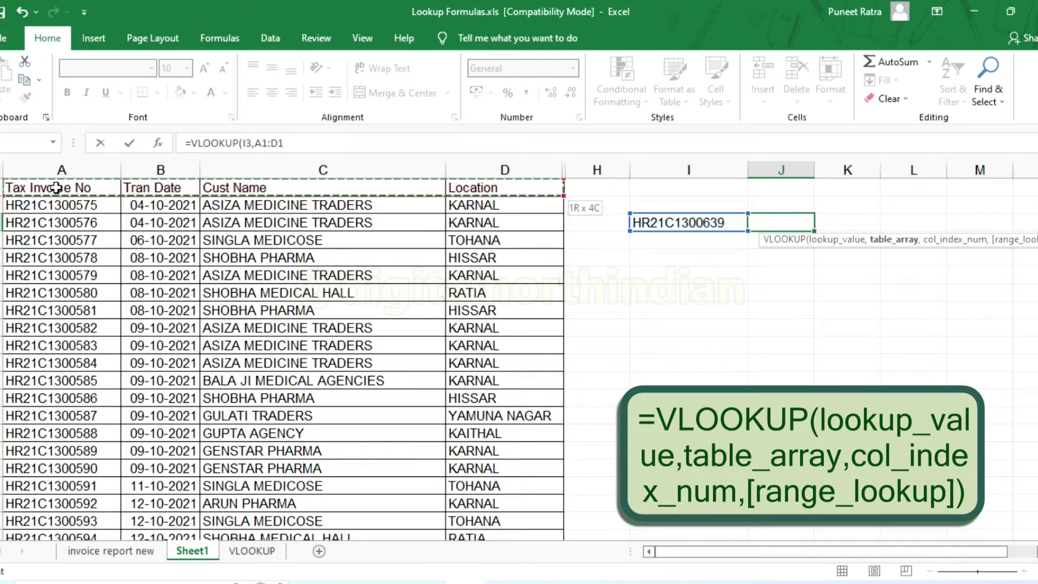
pyautogui.hotkey('ctrl', 'shift', 'Down')
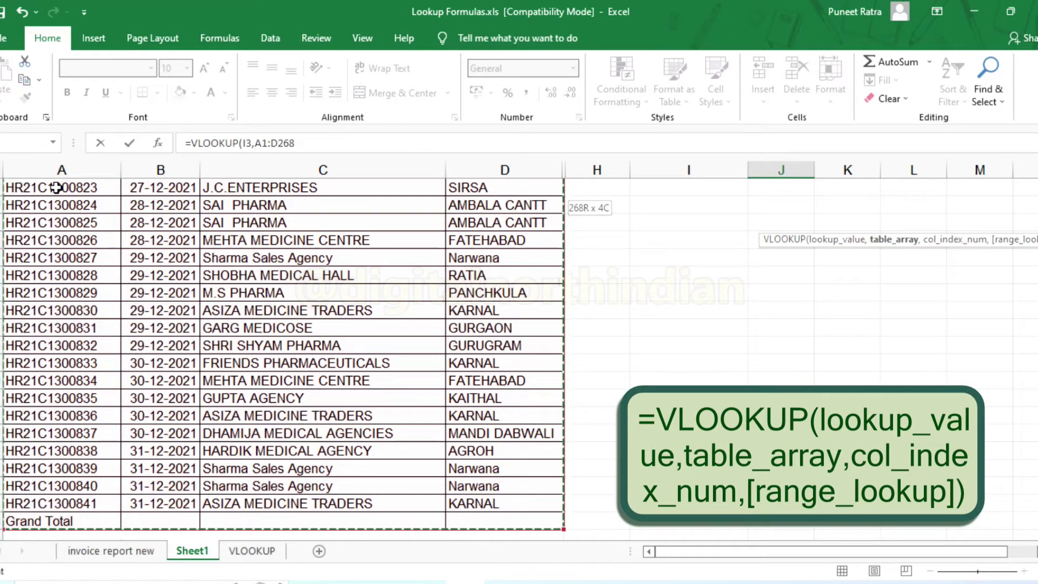
pyautogui.write(',')
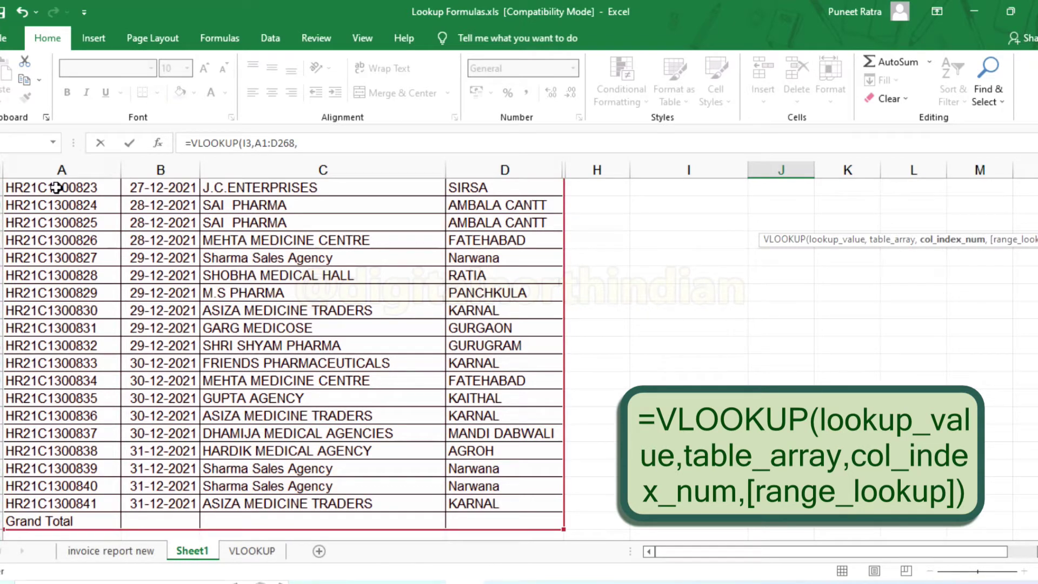
pyautogui.moveTo(1037, 523); pyautogui.dragTo(1037, 179)
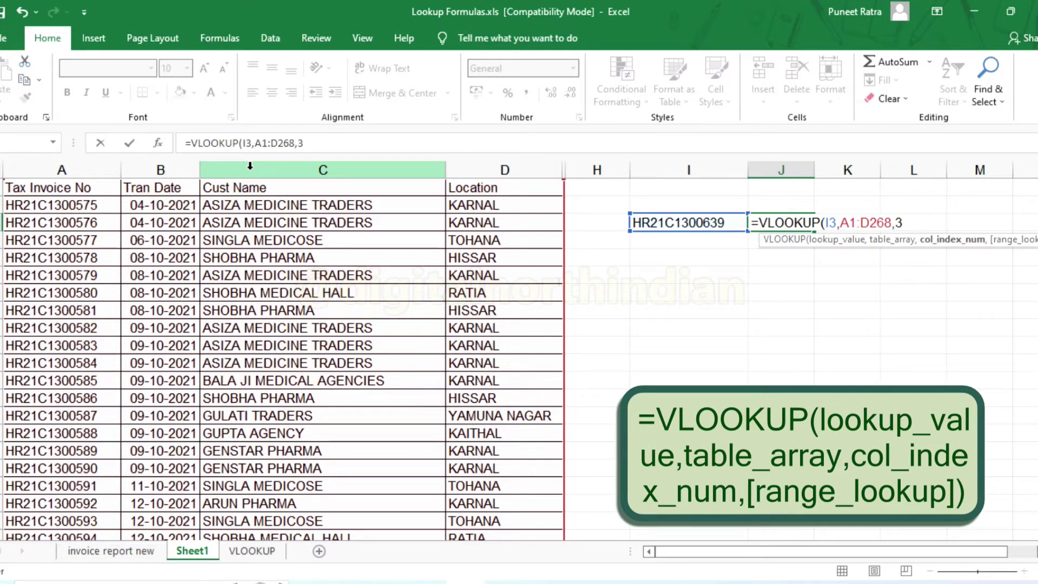
pyautogui.write(',')
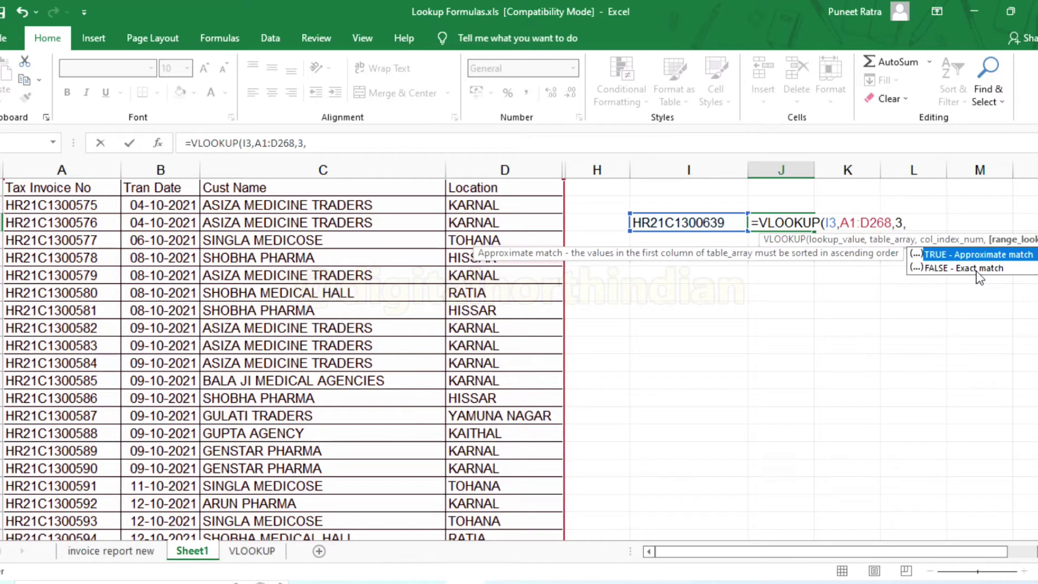
pyautogui.write('False')
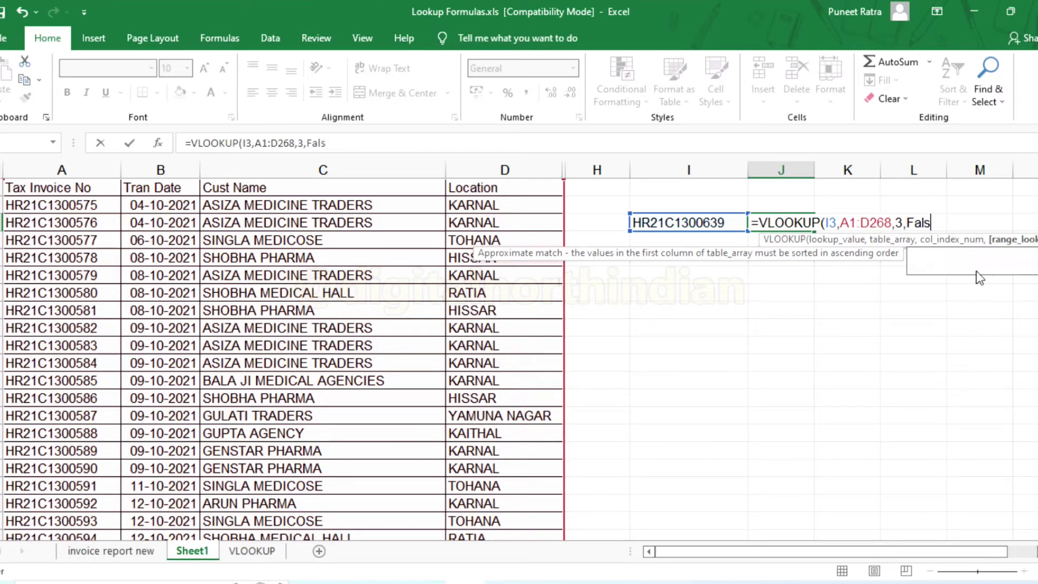
pyautogui.press('BackSpace')
pyautogui.press('BackSpace')
pyautogui.press('BackSpace')
pyautogui.press('BackSpace')
pyautogui.press('BackSpace')
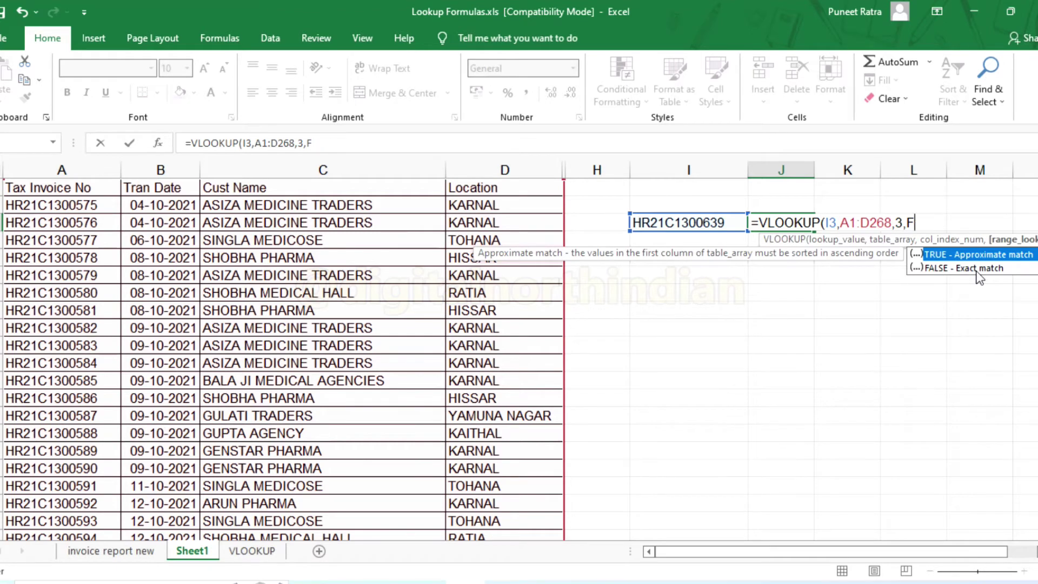
# Step: Complete the VLOOKUP formula in J3 with 0 for an exact match and enter it
pyautogui.write('0')
pyautogui.write(')')
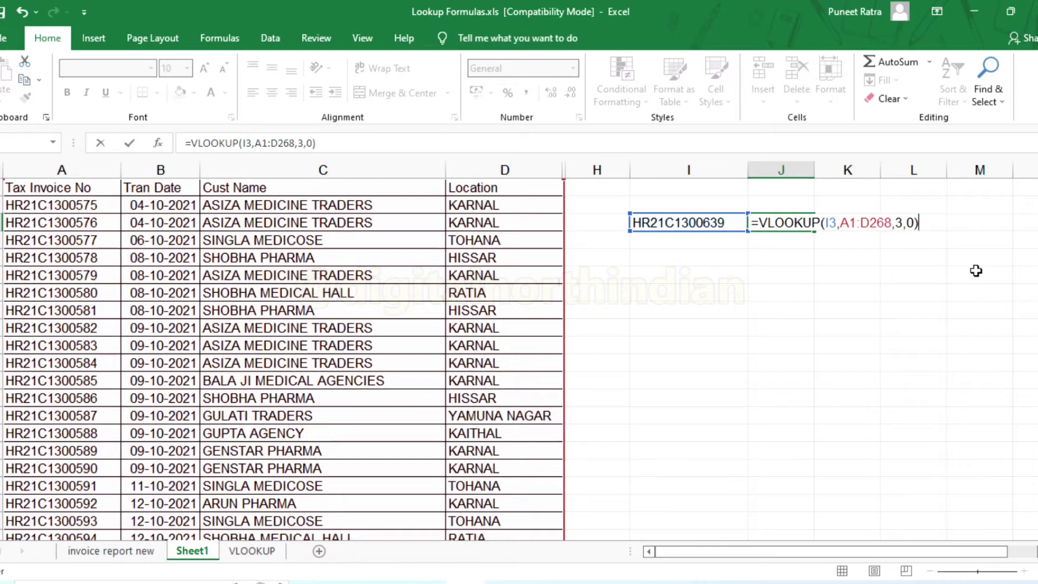
pyautogui.press('Return')
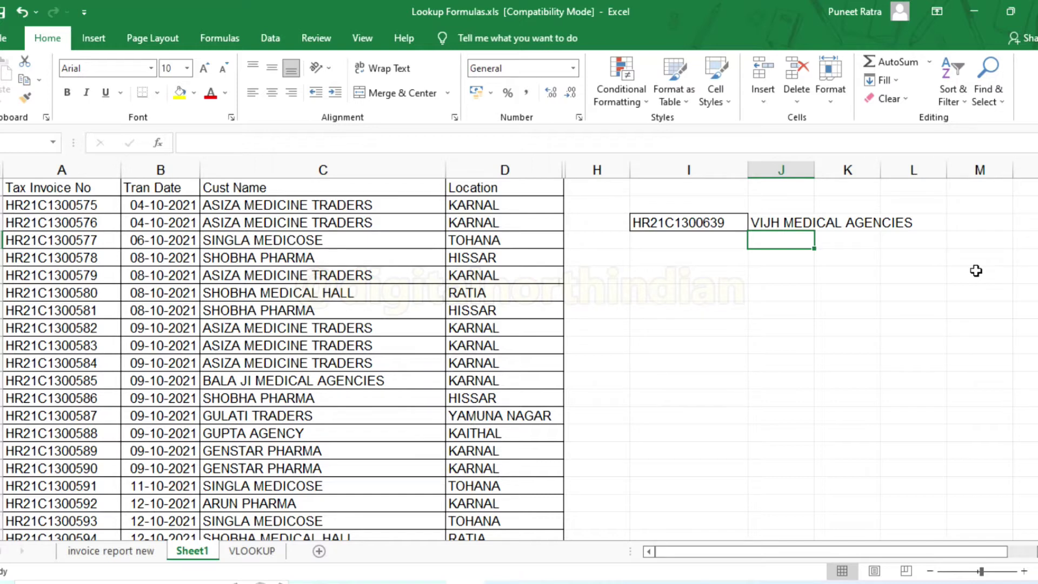
# Step: Unhide the hidden columns E to G between Location and column H on Sheet1
pyautogui.moveTo(505, 170); pyautogui.dragTo(589, 168)
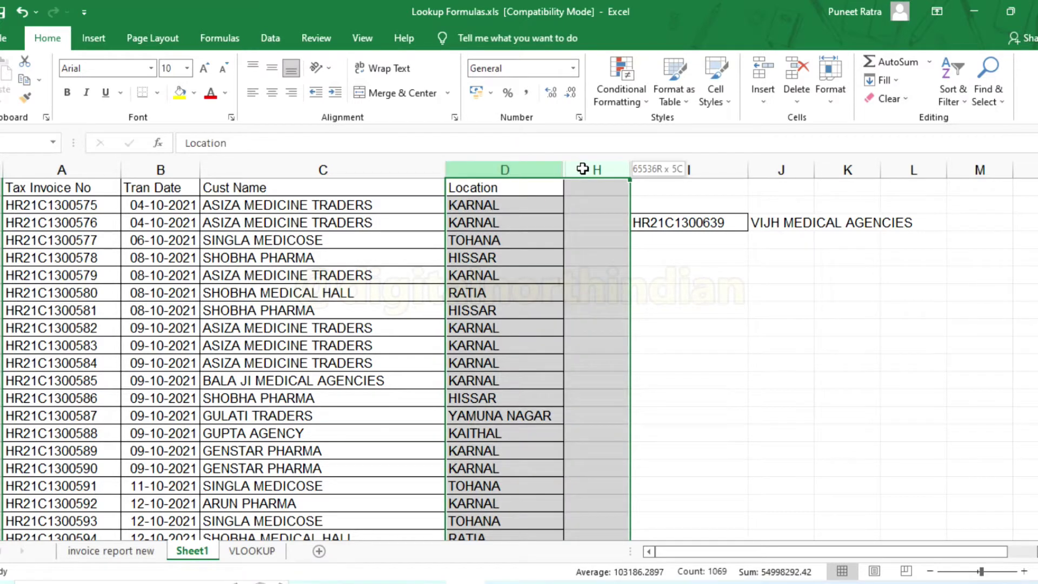
pyautogui.click(781, 292)
pyautogui.moveTo(526, 172); pyautogui.dragTo(594, 170)
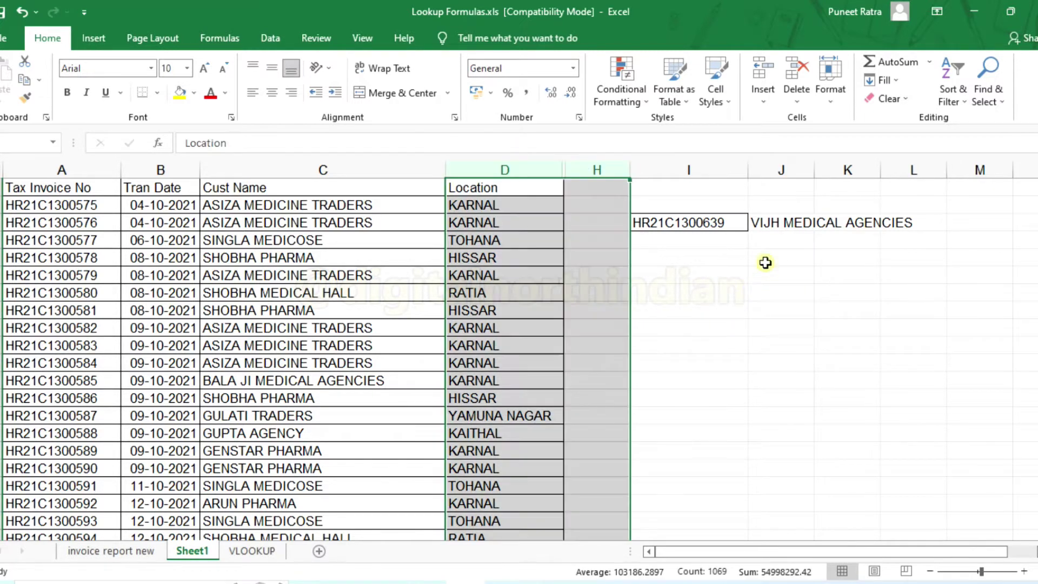
pyautogui.click(708, 256)
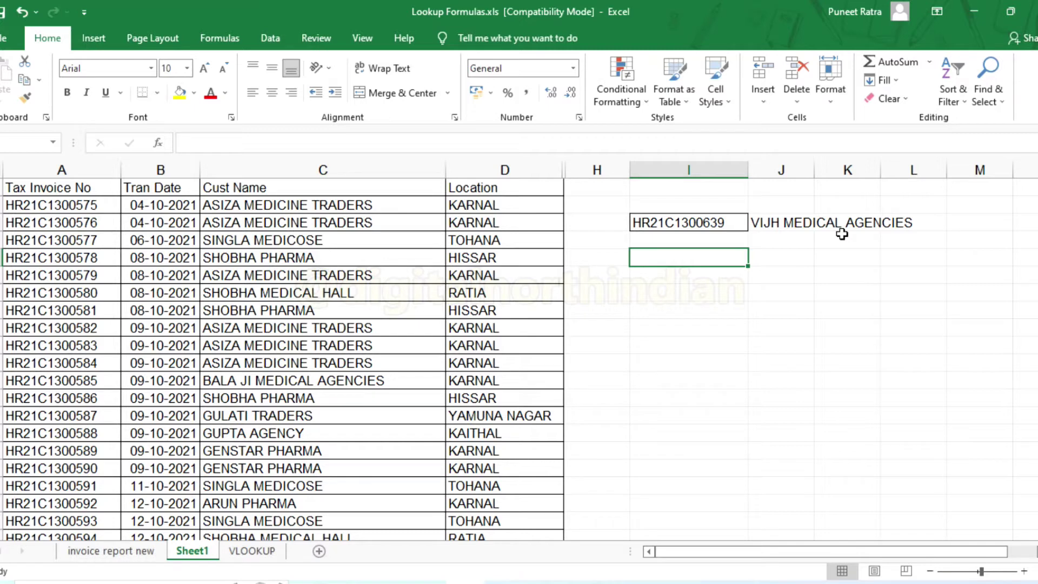
pyautogui.moveTo(538, 171); pyautogui.dragTo(596, 160)
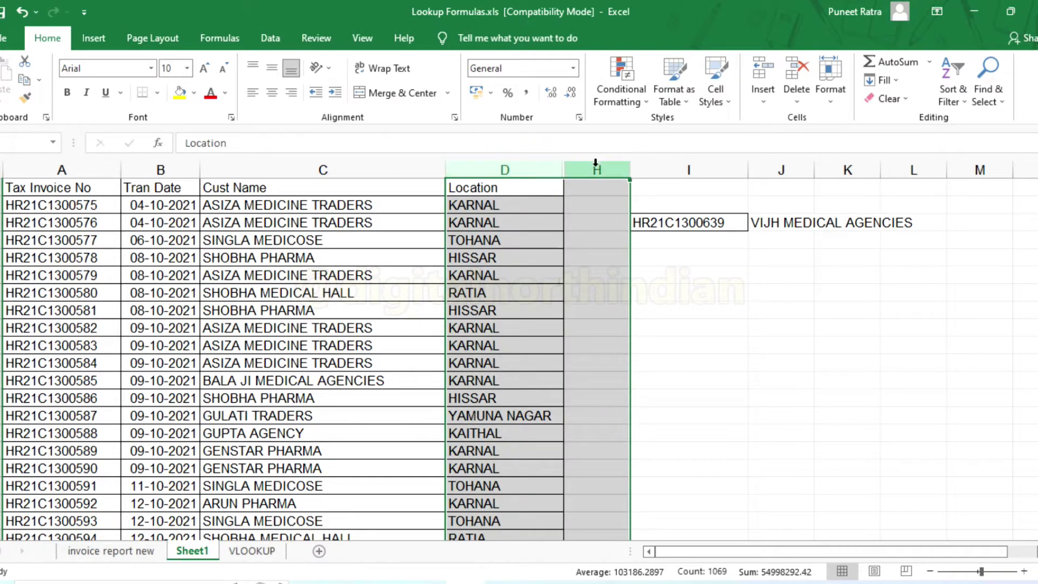
pyautogui.rightClick(597, 161)
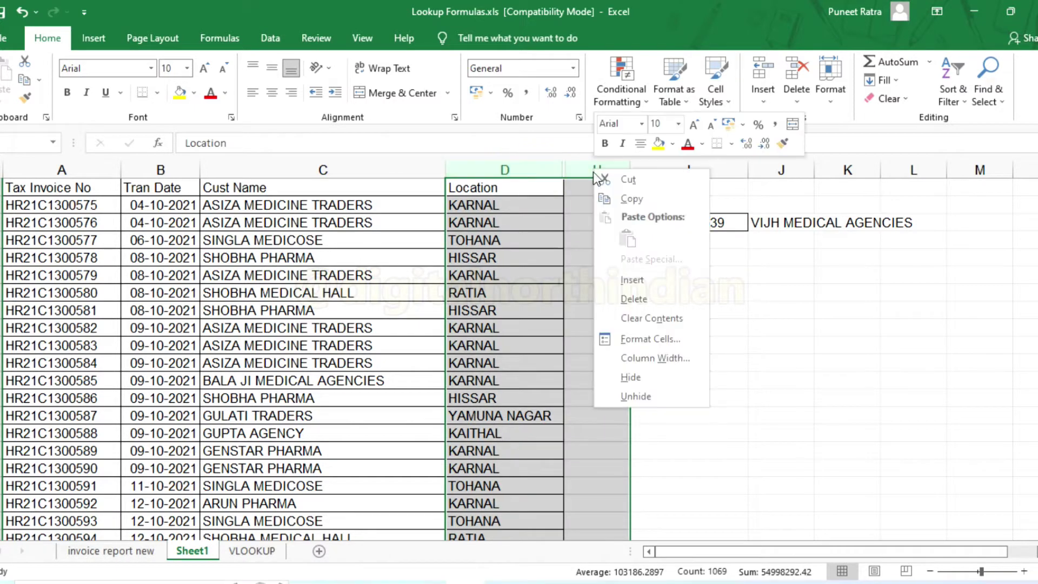
pyautogui.click(667, 399)
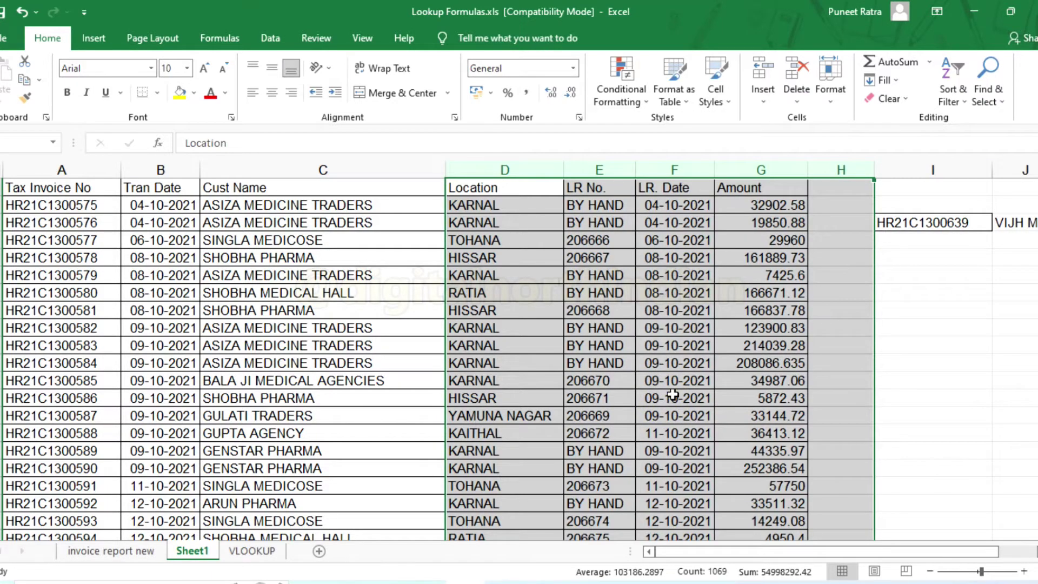
pyautogui.click(676, 398)
pyautogui.click(513, 282)
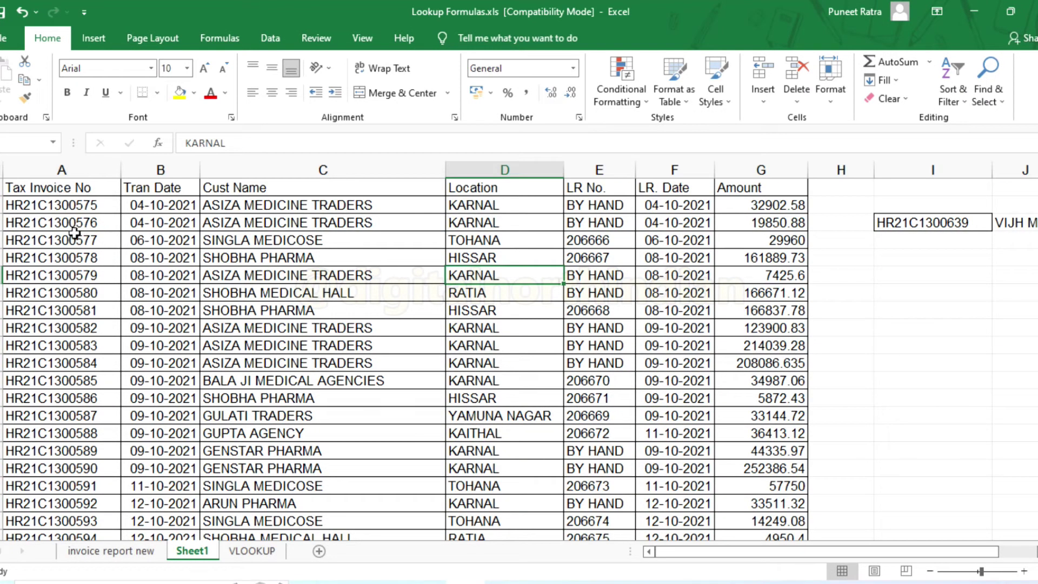
pyautogui.moveTo(75, 190); pyautogui.dragTo(738, 399)
pyautogui.click(551, 272)
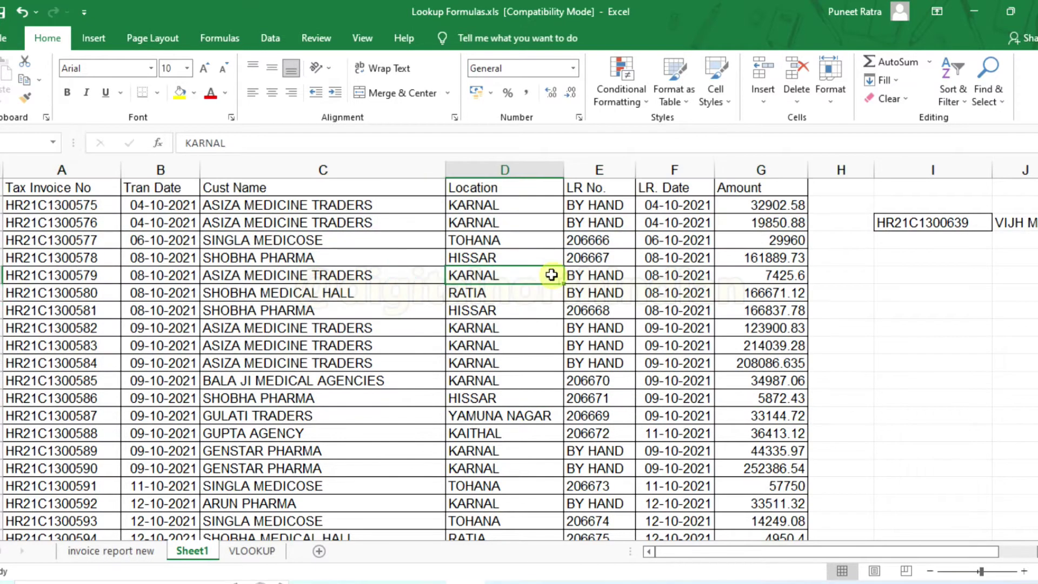
pyautogui.click(308, 268)
pyautogui.click(373, 290)
pyautogui.click(91, 277)
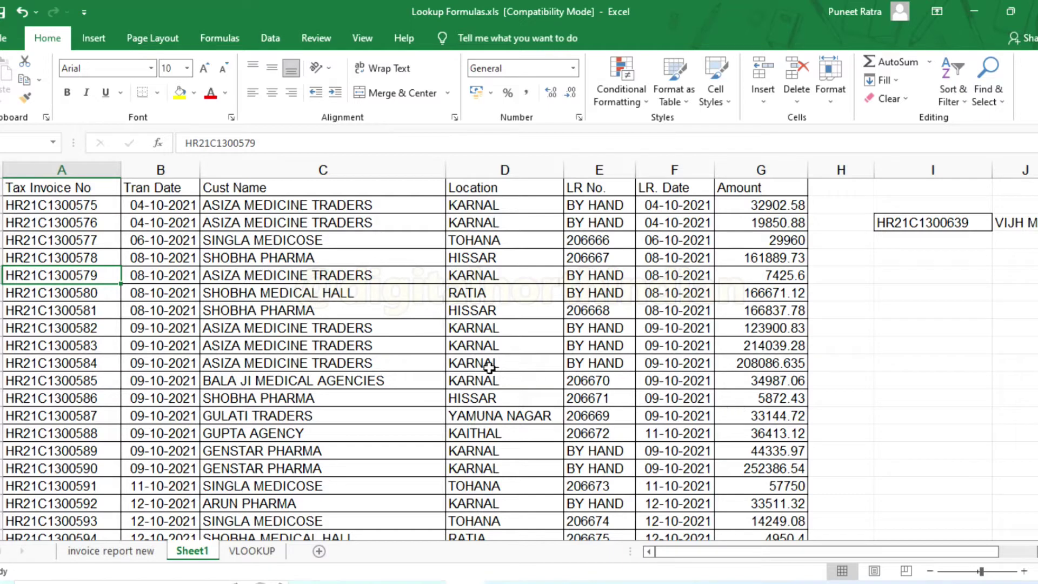
pyautogui.click(643, 344)
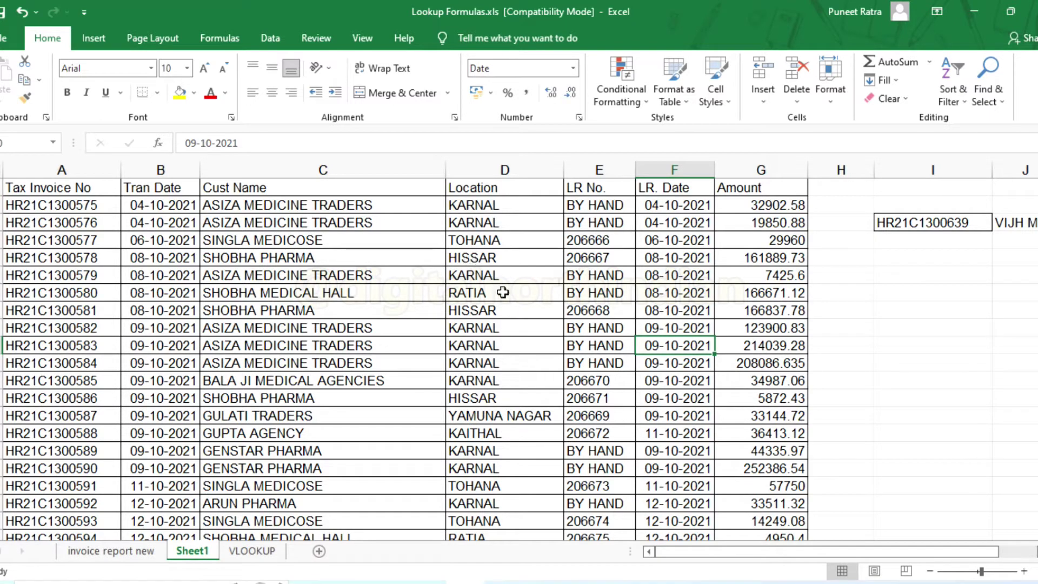
# Step: Examine the full extent of the data on the invoice report new sheet and the empty headed table on the VLOOKUP sheet
pyautogui.click(117, 551)
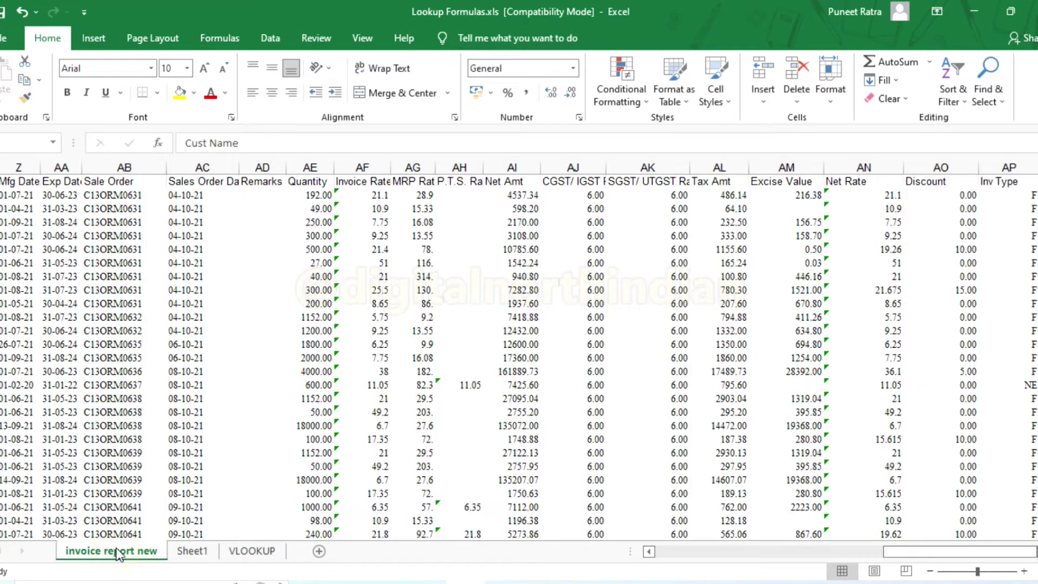
pyautogui.moveTo(917, 560); pyautogui.dragTo(694, 561)
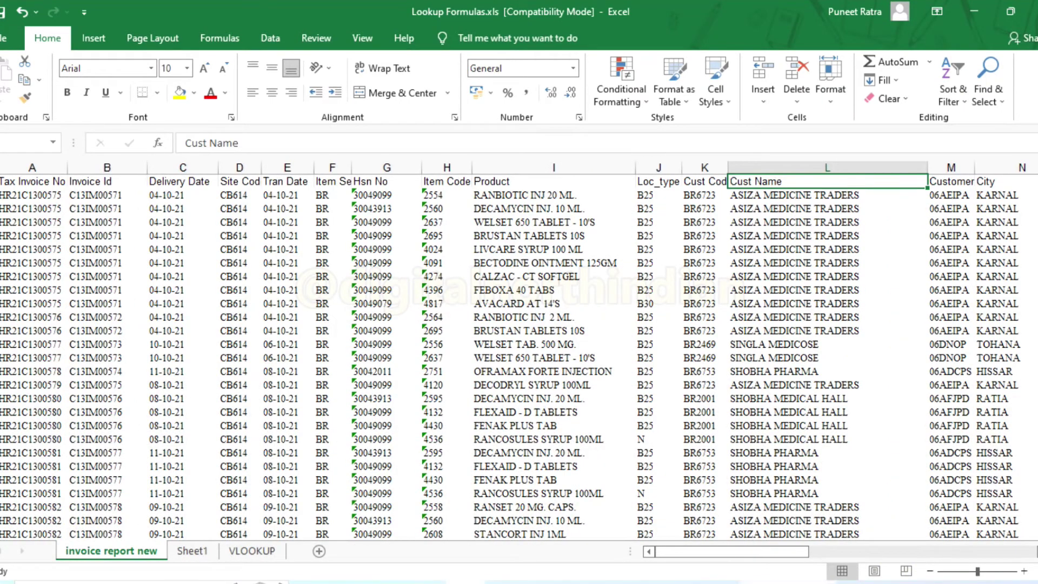
pyautogui.moveTo(718, 553); pyautogui.dragTo(651, 556)
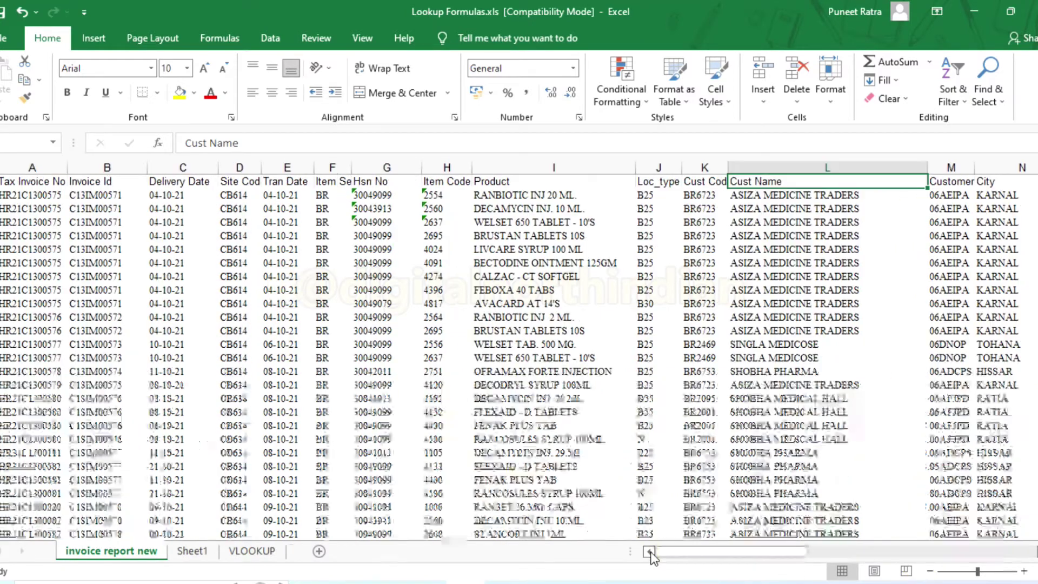
pyautogui.click(33, 196)
pyautogui.hotkey('ctrl', 'Down')
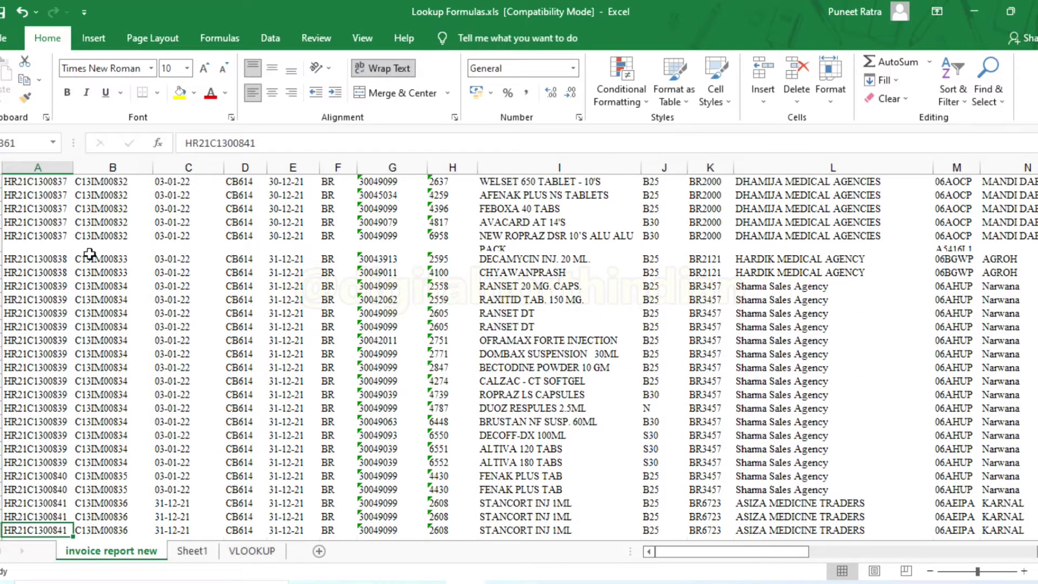
pyautogui.hotkey('ctrl', 'Up')
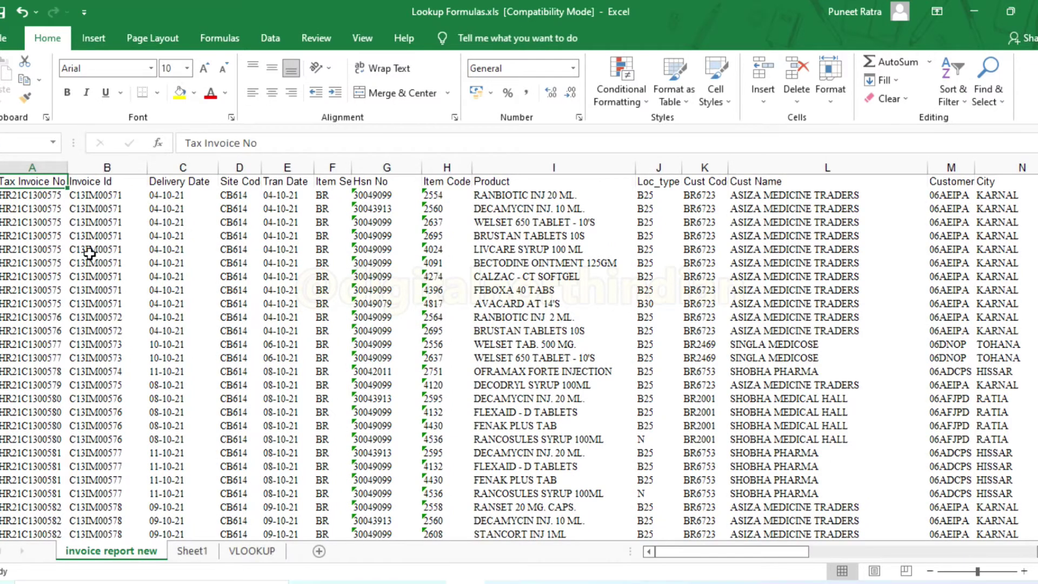
pyautogui.hotkey('ctrl', 'shift', 'End')
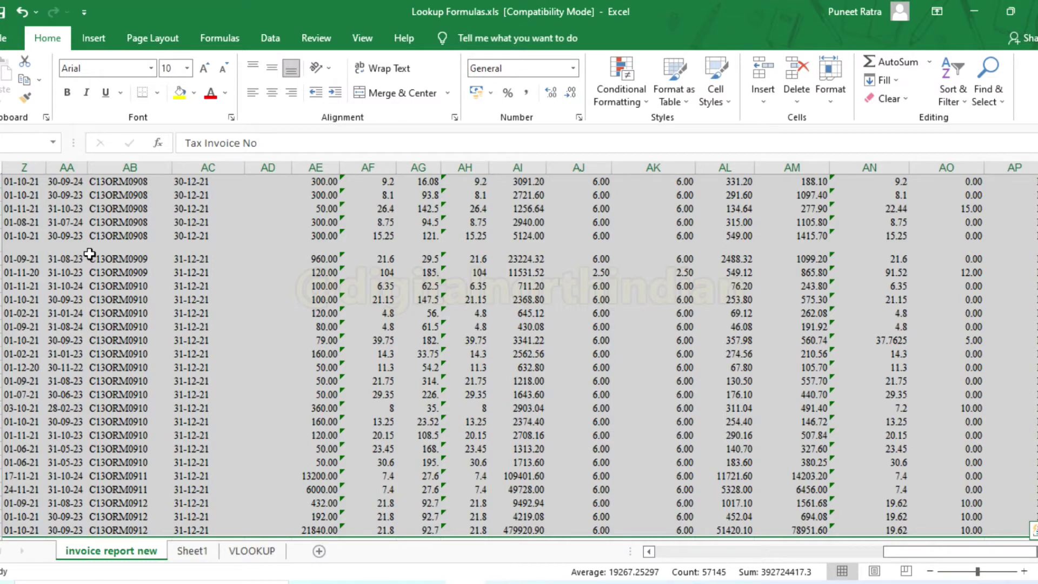
pyautogui.hotkey('ctrl', 'Home')
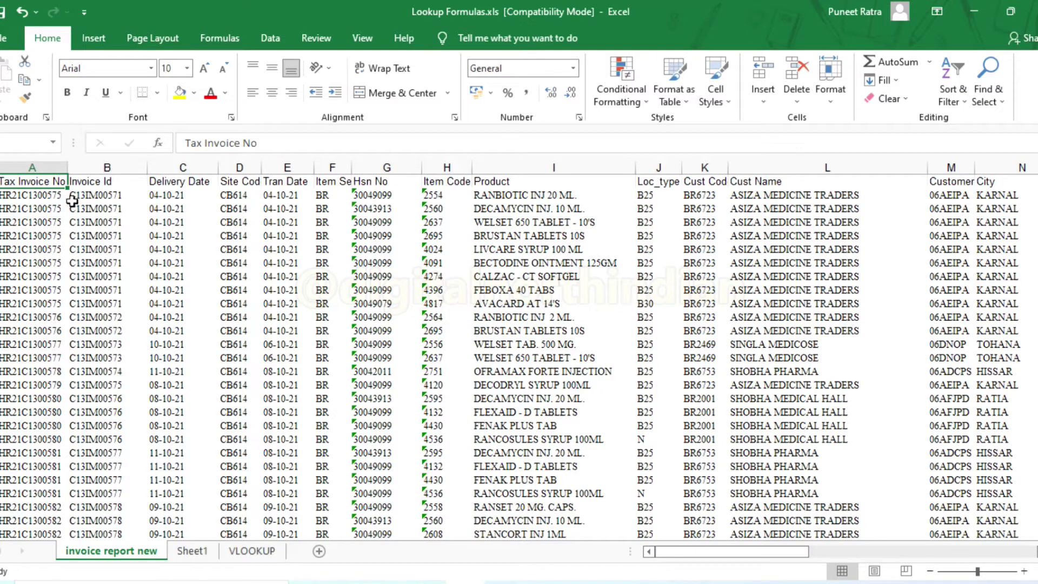
pyautogui.click(235, 557)
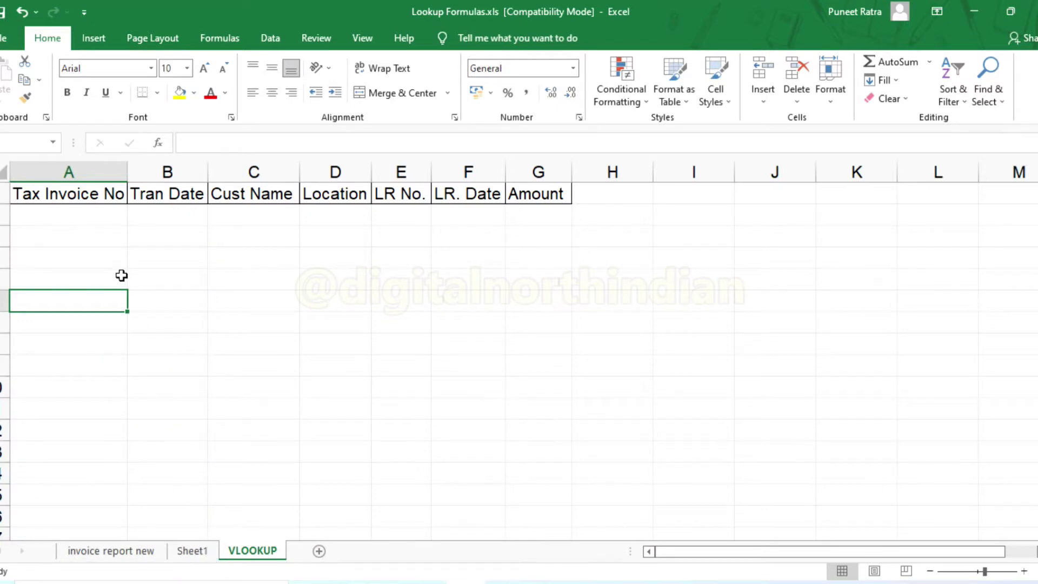
pyautogui.click(96, 217)
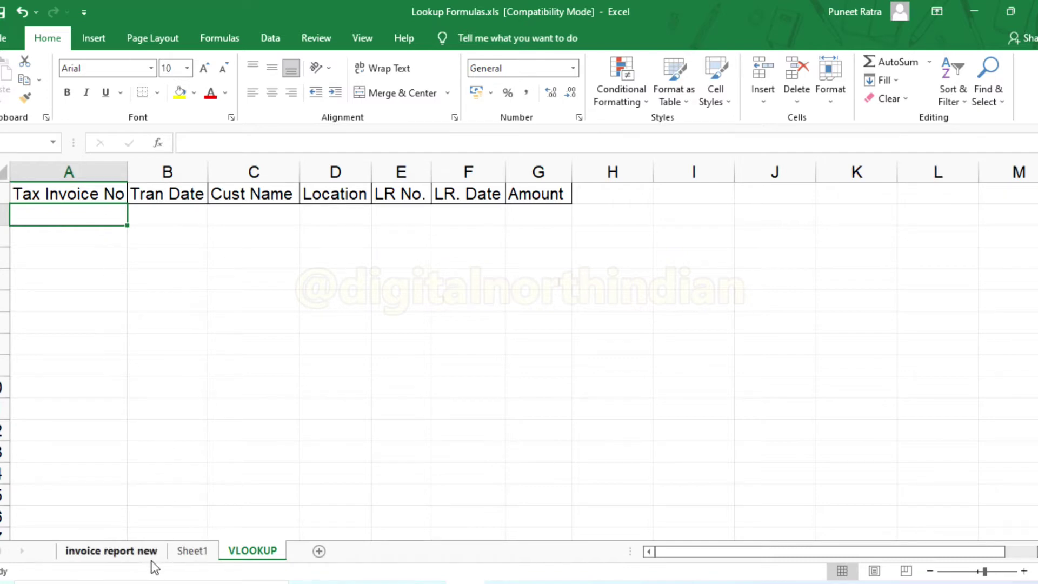
# Step: Examine the repeated tax invoice numbers and their product rows on the invoice report new sheet, down to its last row
pyautogui.click(136, 553)
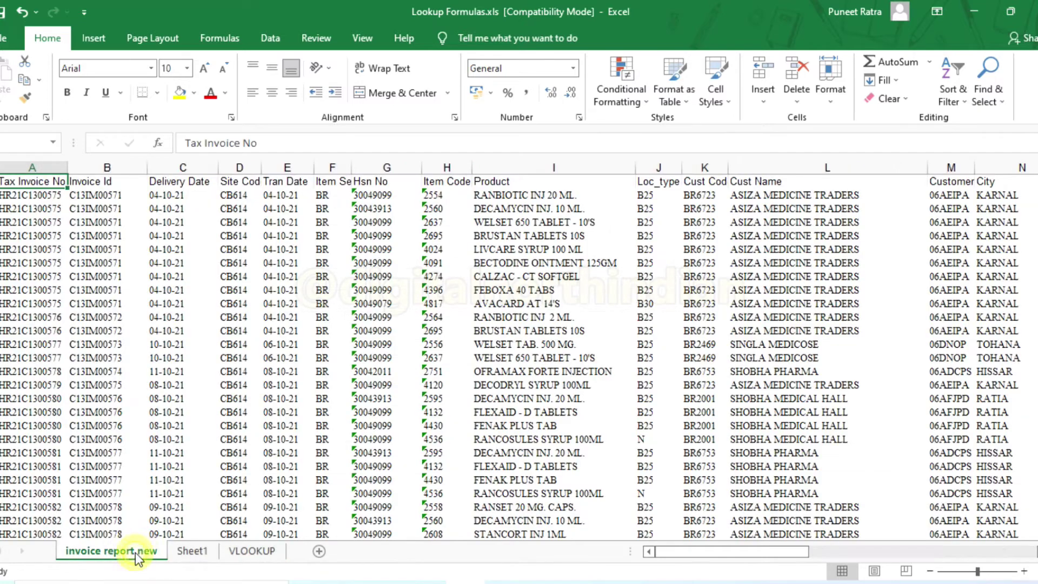
pyautogui.click(48, 197)
pyautogui.hotkey('shift', 'Down')
pyautogui.hotkey('shift', 'Down')
pyautogui.hotkey('shift', 'Down')
pyautogui.hotkey('shift', 'Down')
pyautogui.hotkey('shift', 'Down')
pyautogui.hotkey('shift', 'Down')
pyautogui.hotkey('shift', 'Down')
pyautogui.hotkey('shift', 'Down')
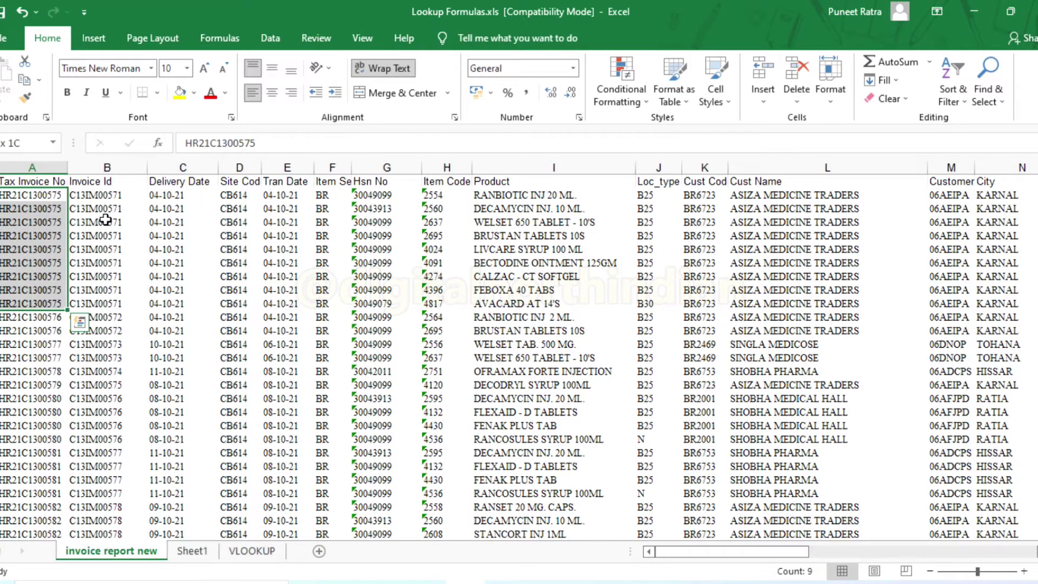
pyautogui.press('Right')
pyautogui.press('Right')
pyautogui.press('Right')
pyautogui.press('Right')
pyautogui.press('Right')
pyautogui.press('Right')
pyautogui.press('Right')
pyautogui.press('Right')
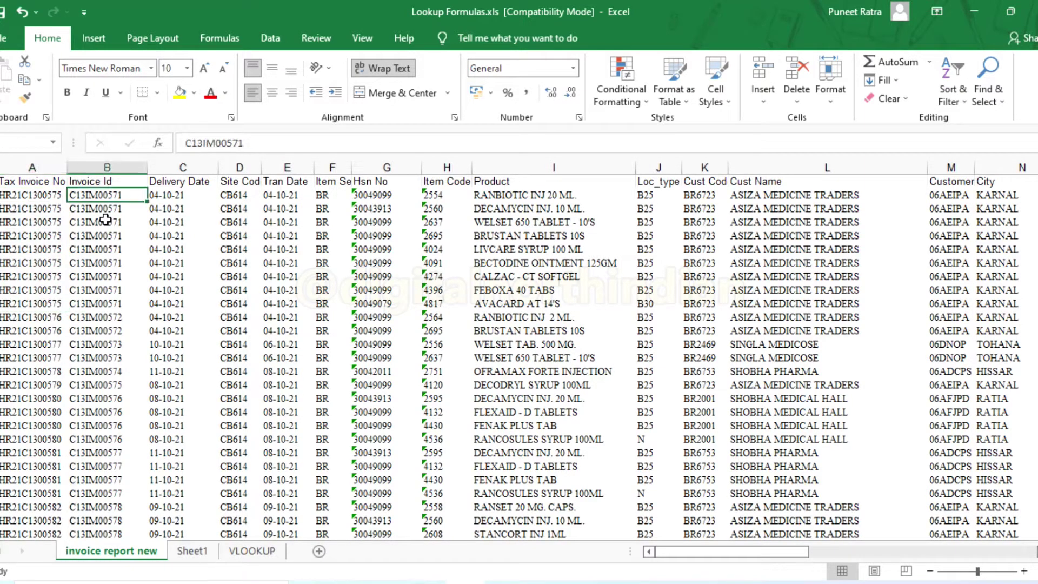
pyautogui.hotkey('shift', 'Down')
pyautogui.hotkey('shift', 'Down')
pyautogui.hotkey('shift', 'Down')
pyautogui.hotkey('shift', 'Down')
pyautogui.hotkey('shift', 'Down')
pyautogui.hotkey('shift', 'Down')
pyautogui.hotkey('shift', 'Down')
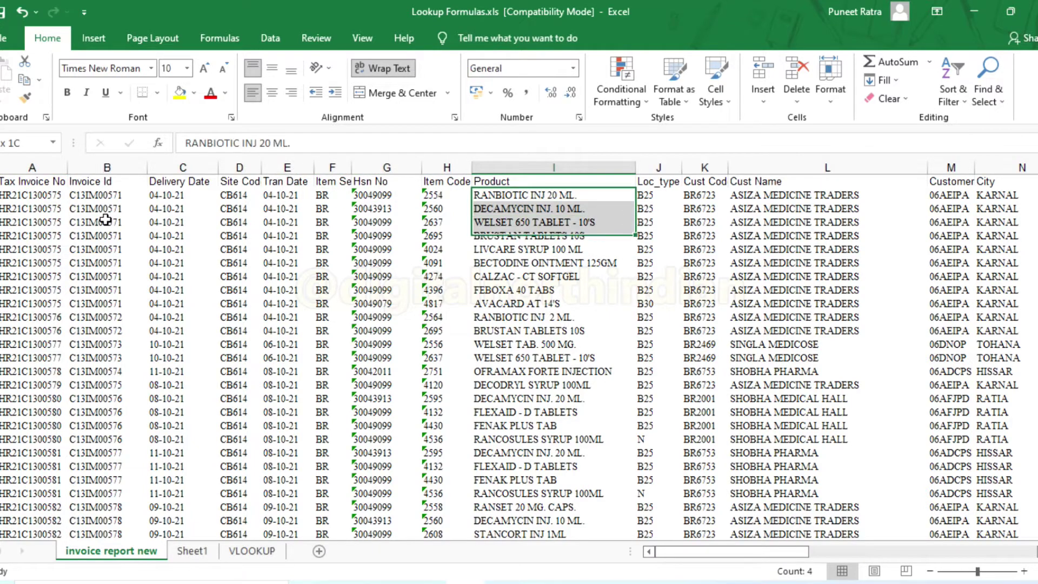
pyautogui.press('Left')
pyautogui.press('Left')
pyautogui.press('Left')
pyautogui.press('Left')
pyautogui.press('Left')
pyautogui.press('Left')
pyautogui.press('Left')
pyautogui.press('Left')
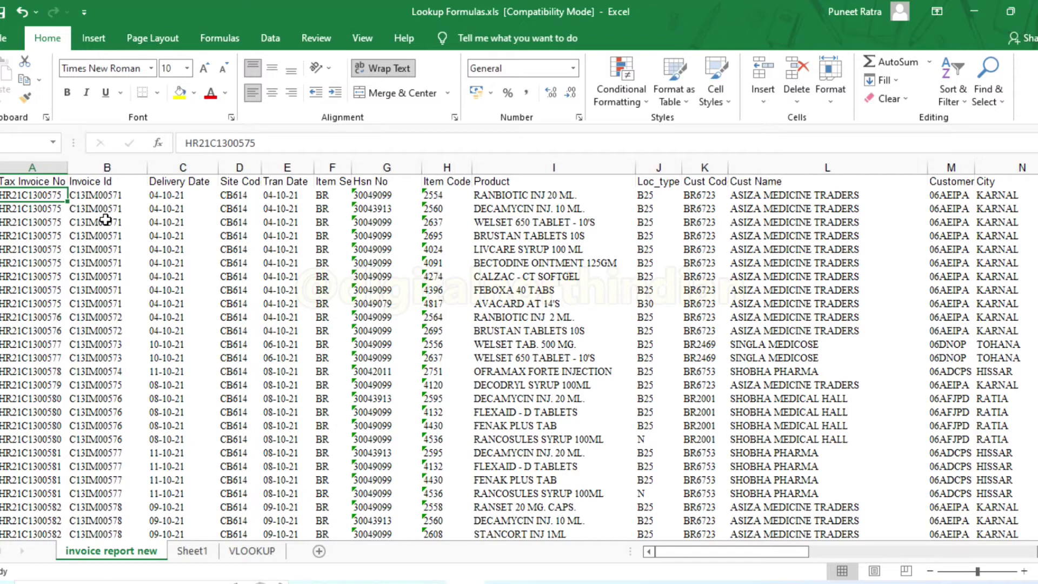
pyautogui.hotkey('ctrl', 'Down')
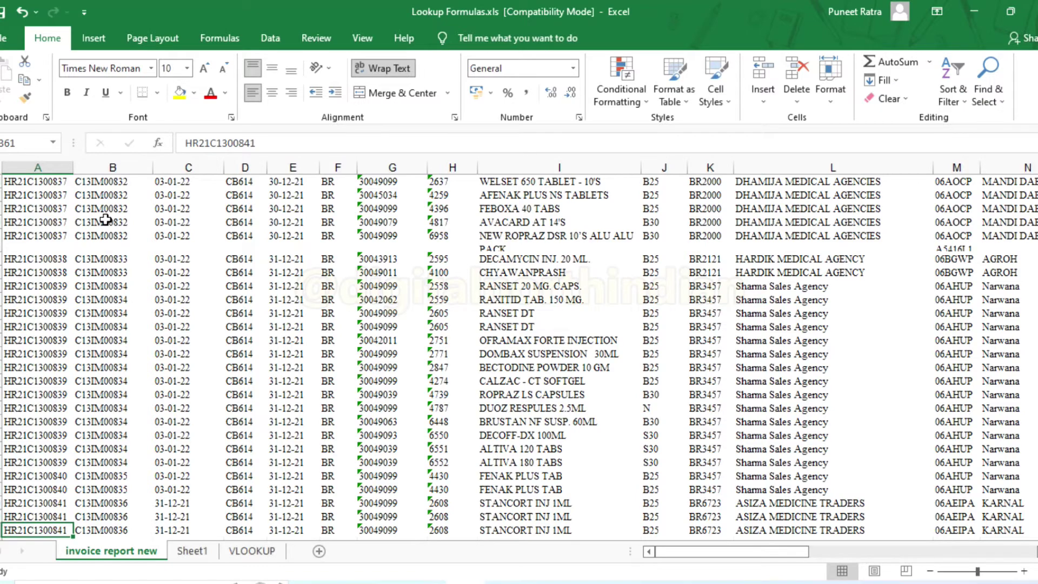
pyautogui.hotkey('ctrl', 'Up')
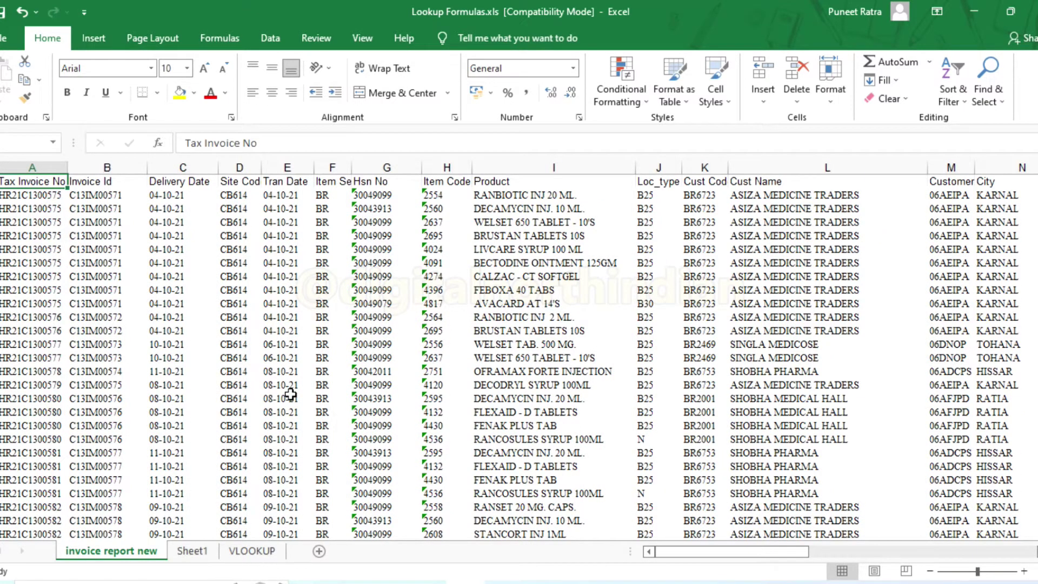
# Step: Create a PivotTable from range A1:AP1361 of the invoice report on a new sheet, with Tax Invoice No as the row field
pyautogui.click(290, 394)
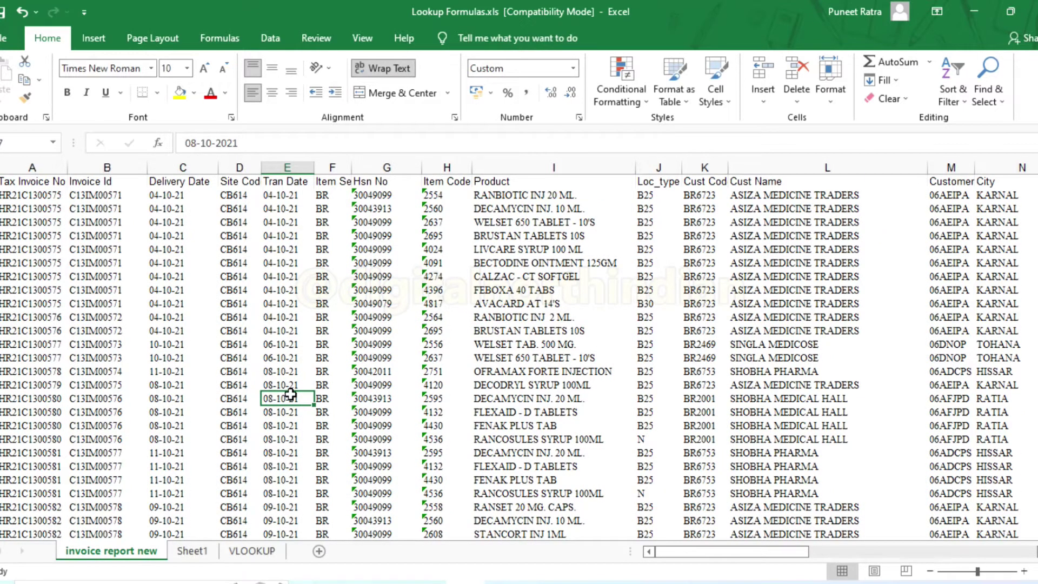
pyautogui.press('alt')
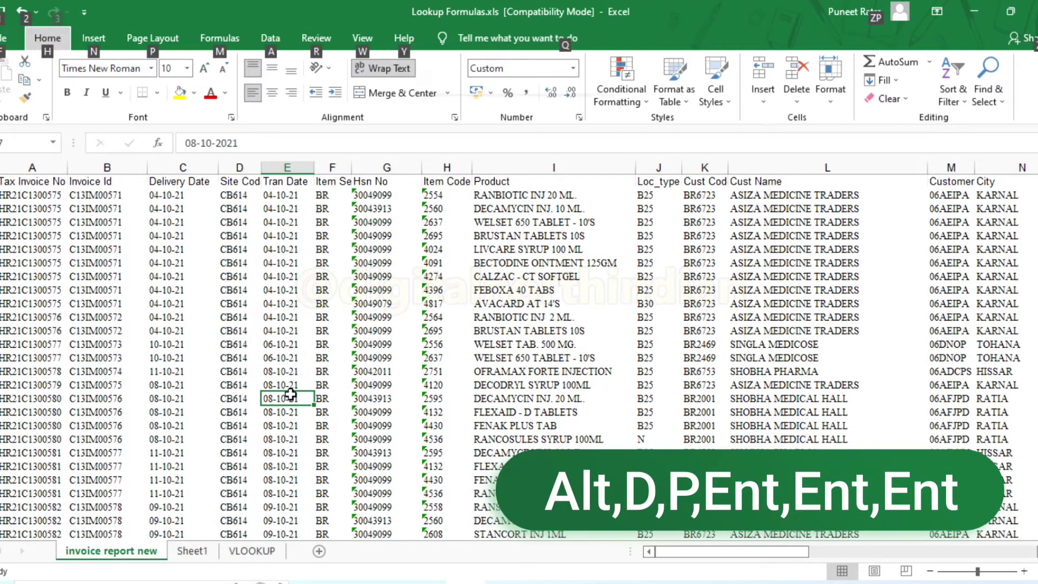
pyautogui.press('d')
pyautogui.press('p')
pyautogui.press('Return')
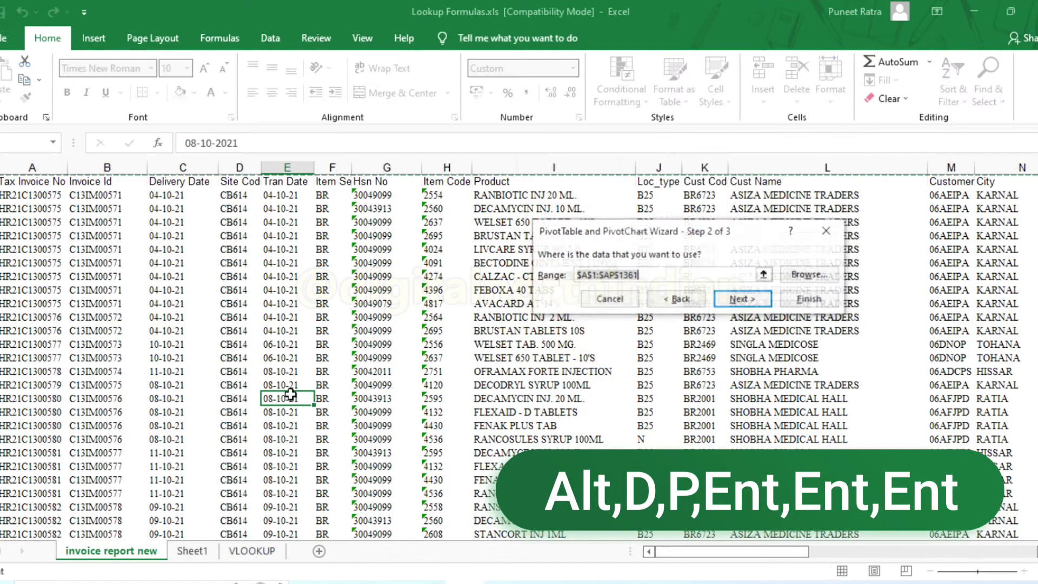
pyautogui.press('Return')
pyautogui.press('Return')
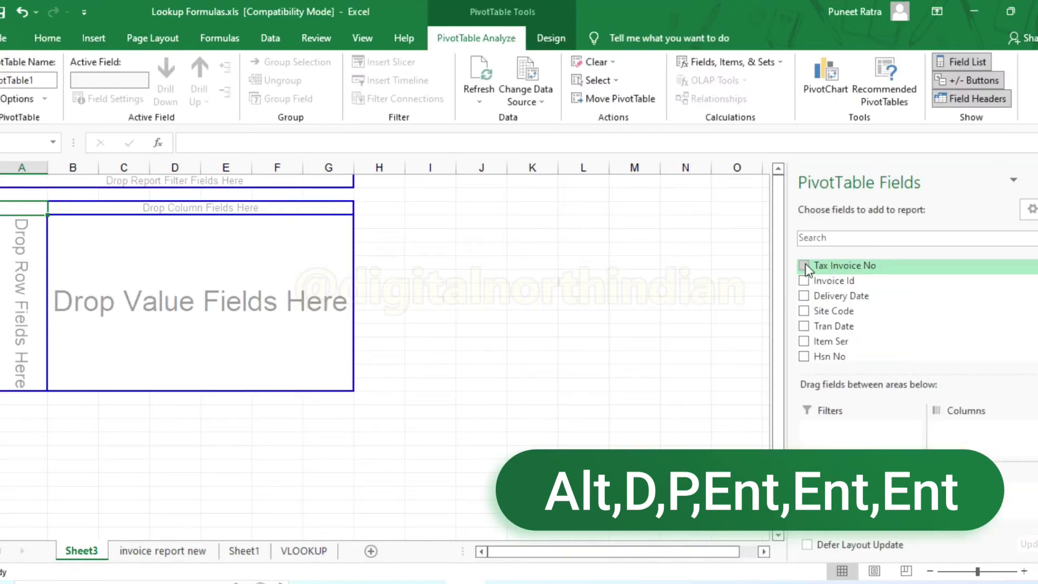
pyautogui.moveTo(807, 269); pyautogui.dragTo(846, 511)
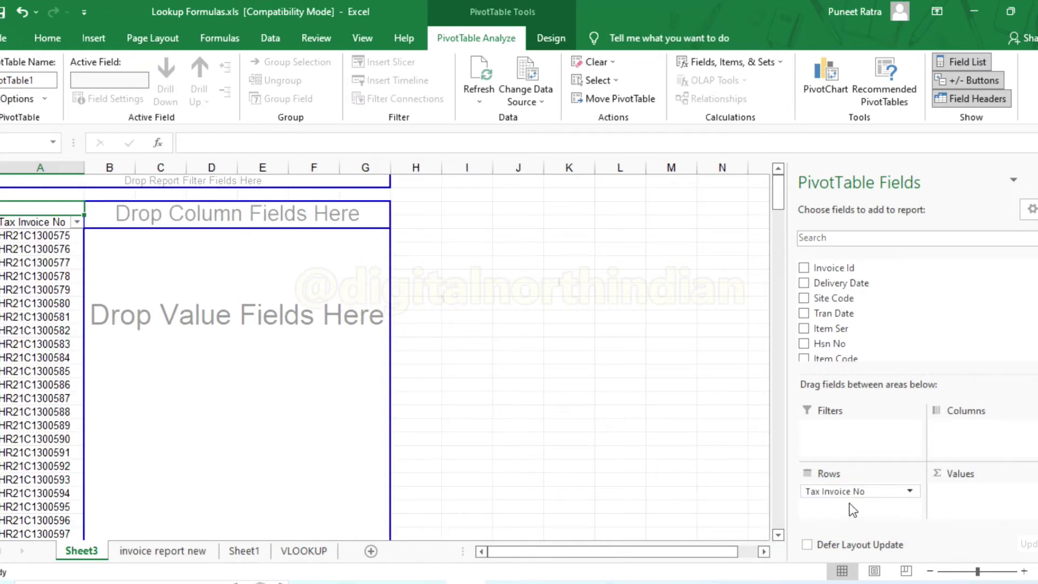
# Step: Copy all tax invoice numbers from the PivotTable, excluding the Grand Total row, and go to the VLOOKUP sheet
pyautogui.click(63, 237)
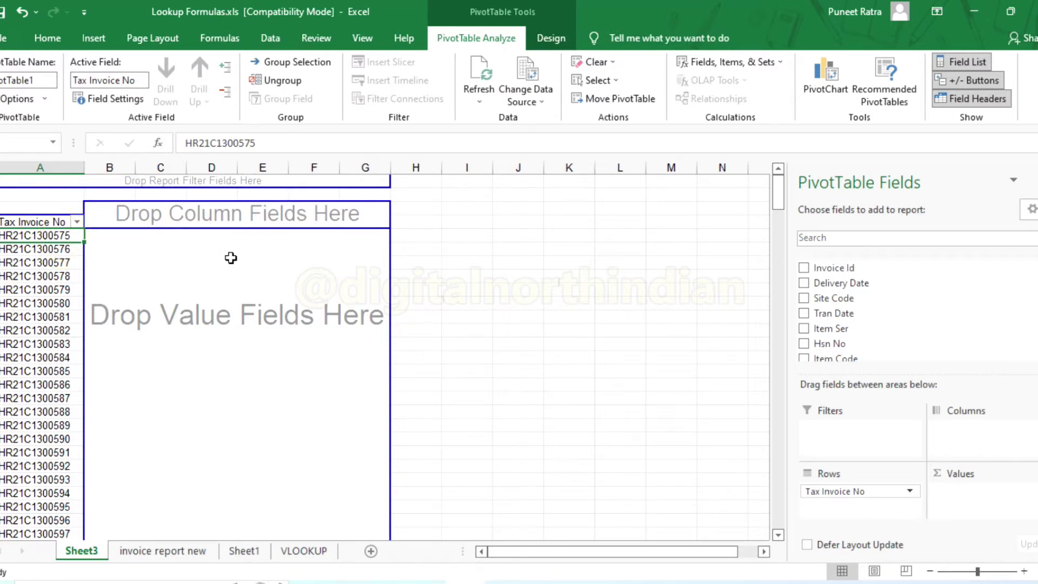
pyautogui.hotkey('shift', 'Down')
pyautogui.hotkey('shift', 'Down')
pyautogui.hotkey('shift', 'Down')
pyautogui.hotkey('shift', 'Down')
pyautogui.hotkey('shift', 'Down')
pyautogui.hotkey('shift', 'Down')
pyautogui.hotkey('shift', 'Down')
pyautogui.hotkey('shift', 'Down')
pyautogui.hotkey('shift', 'Down')
pyautogui.hotkey('shift', 'Down')
pyautogui.hotkey('shift', 'Down')
pyautogui.hotkey('shift', 'Down')
pyautogui.hotkey('shift', 'Down')
pyautogui.hotkey('shift', 'Down')
pyautogui.hotkey('shift', 'Down')
pyautogui.hotkey('shift', 'Down')
pyautogui.hotkey('shift', 'Down')
pyautogui.hotkey('shift', 'Down')
pyautogui.hotkey('shift', 'Down')
pyautogui.hotkey('shift', 'Down')
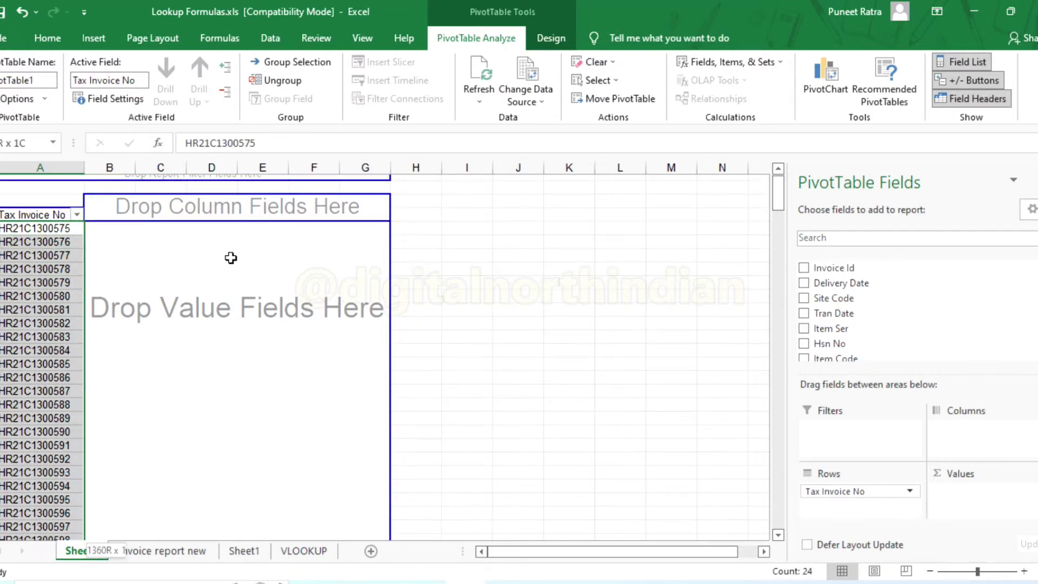
pyautogui.hotkey('shift', 'Down')
pyautogui.hotkey('shift', 'Down')
pyautogui.hotkey('shift', 'Down')
pyautogui.hotkey('shift', 'Down')
pyautogui.hotkey('shift', 'Down')
pyautogui.hotkey('shift', 'Down')
pyautogui.hotkey('shift', 'Down')
pyautogui.hotkey('shift', 'Down')
pyautogui.hotkey('shift', 'Down')
pyautogui.hotkey('shift', 'Down')
pyautogui.hotkey('shift', 'Down')
pyautogui.hotkey('shift', 'Down')
pyautogui.hotkey('shift', 'Down')
pyautogui.hotkey('shift', 'Down')
pyautogui.hotkey('shift', 'Down')
pyautogui.hotkey('shift', 'Down')
pyautogui.hotkey('shift', 'Down')
pyautogui.hotkey('ctrl', 'shift', 'Down')
pyautogui.hotkey('shift', 'Up')
pyautogui.hotkey('ctrl', 'c')
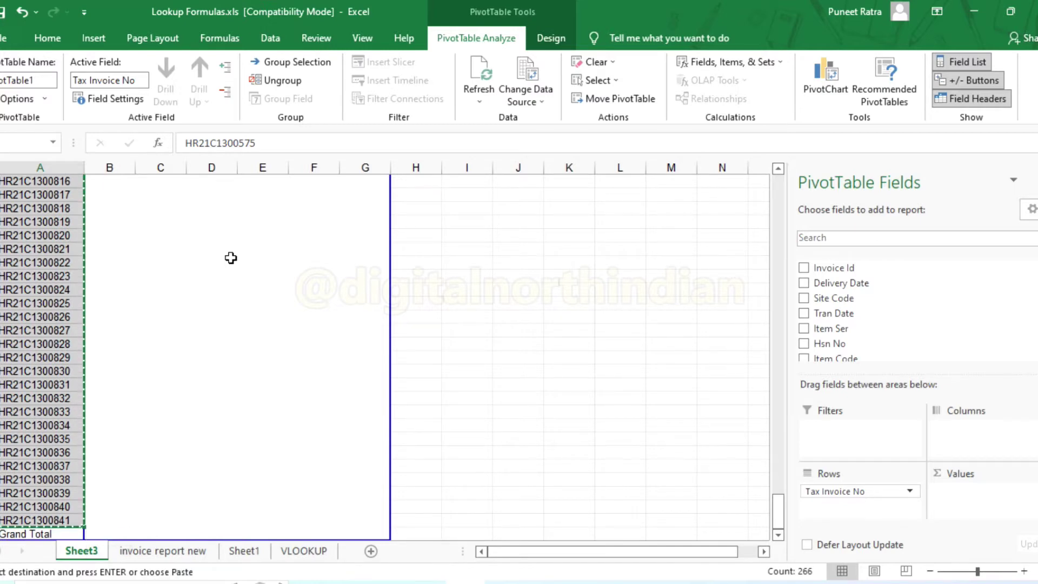
pyautogui.click(306, 553)
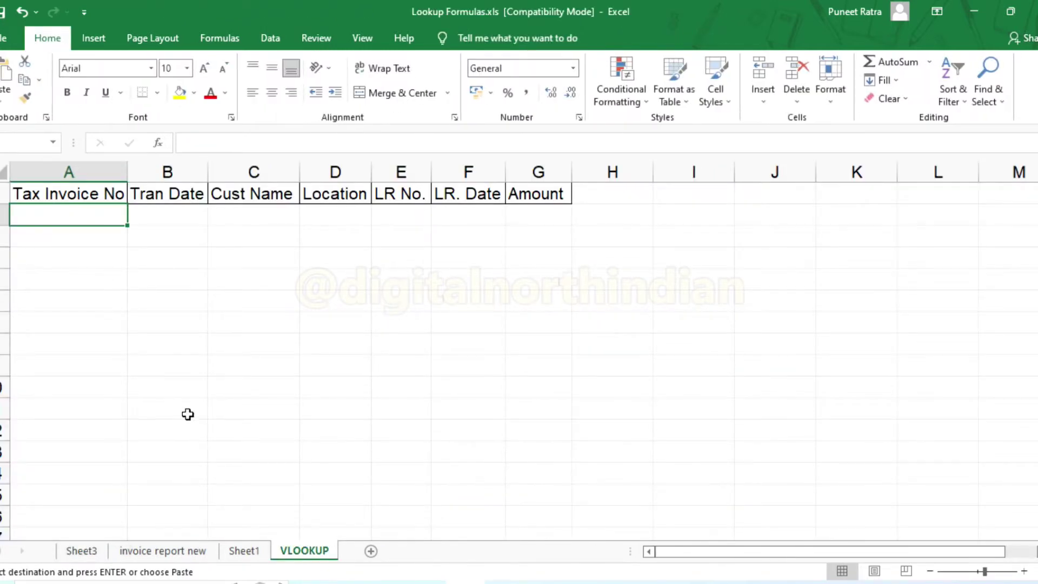
# Step: Paste the copied tax invoice numbers as values from A2 of the VLOOKUP sheet and autofit column A
pyautogui.rightClick(116, 256)
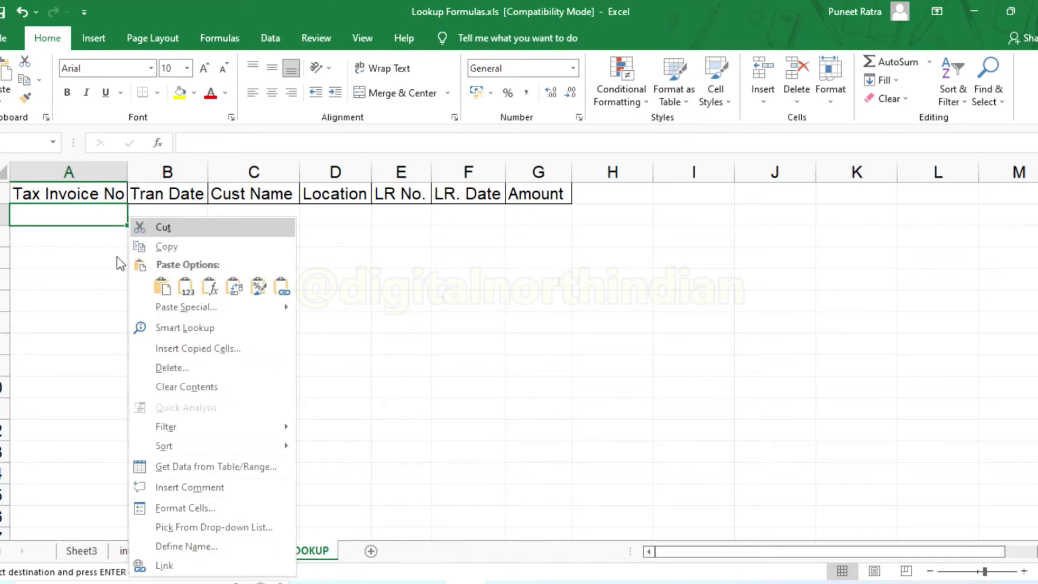
pyautogui.press('Down')
pyautogui.press('Down')
pyautogui.press('Right')
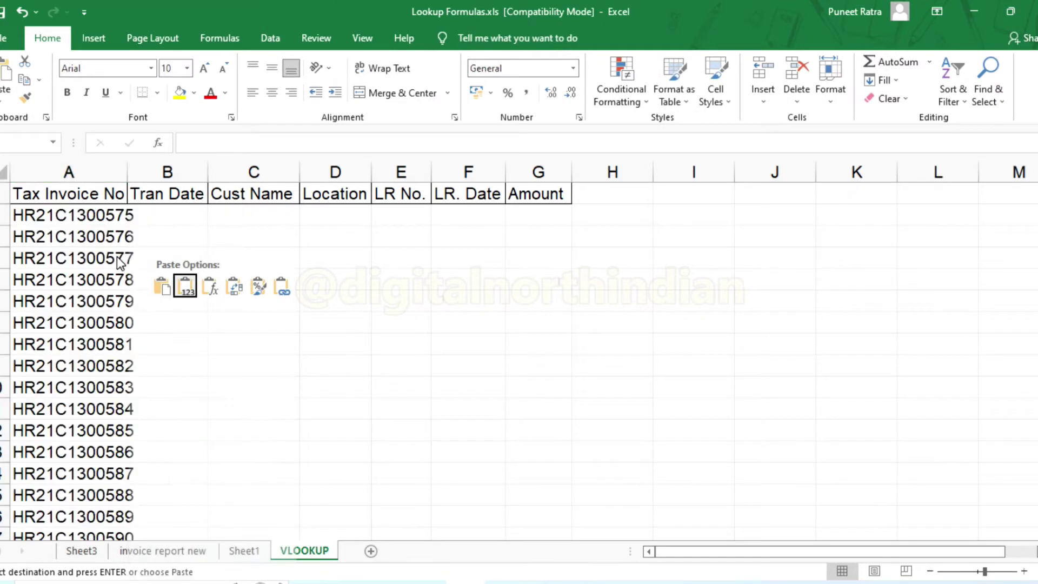
pyautogui.press('Return')
pyautogui.click(132, 173)
pyautogui.doubleClick(131, 173)
pyautogui.click(160, 273)
pyautogui.click(133, 219)
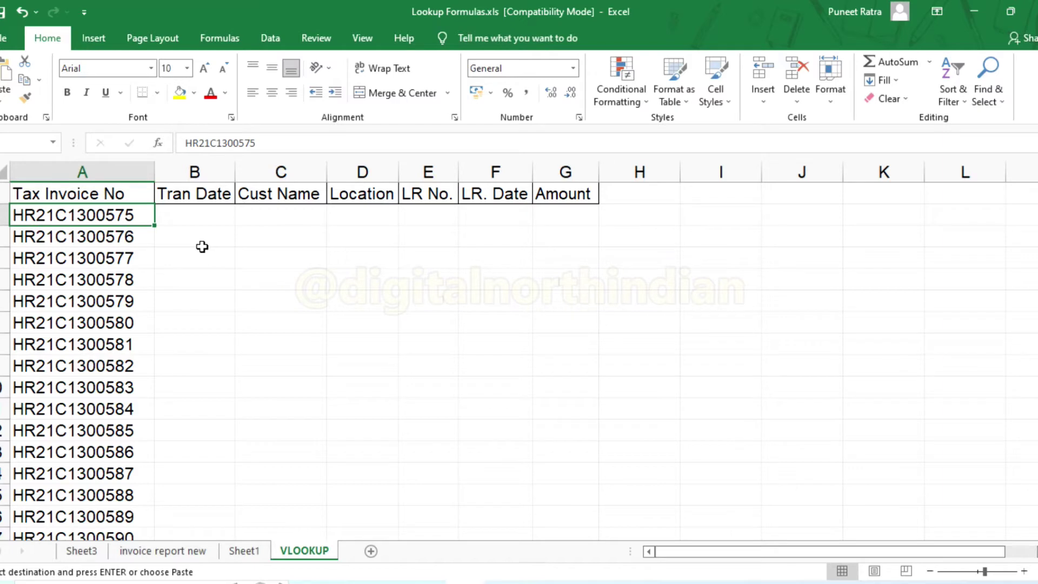
# Step: Examine the pasted list of unique tax invoice numbers in column A
pyautogui.press('Down')
pyautogui.press('Up')
pyautogui.press('Down')
pyautogui.press('Down')
pyautogui.press('Down')
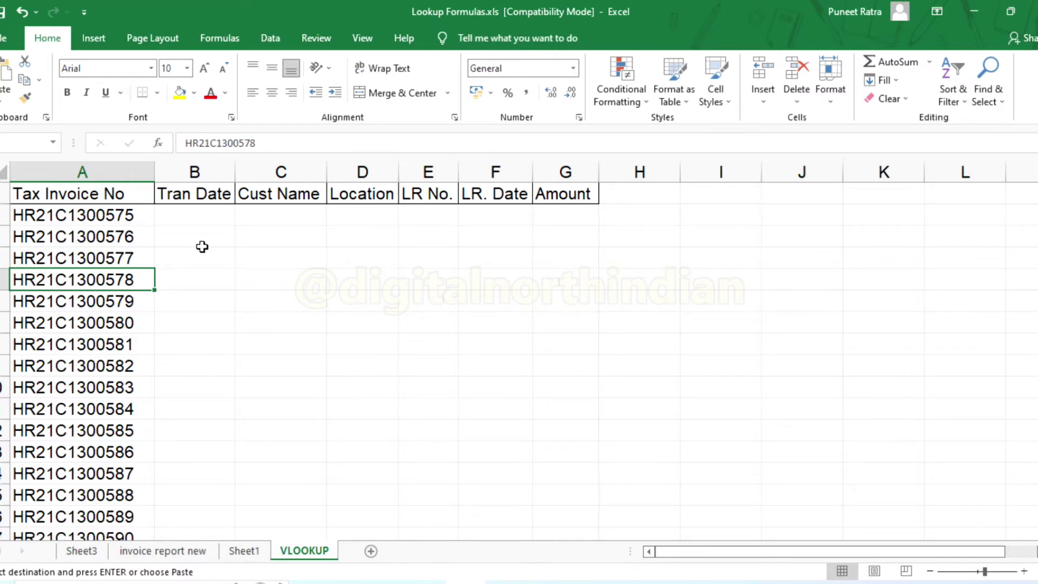
pyautogui.press('Up')
pyautogui.press('Up')
pyautogui.press('Up')
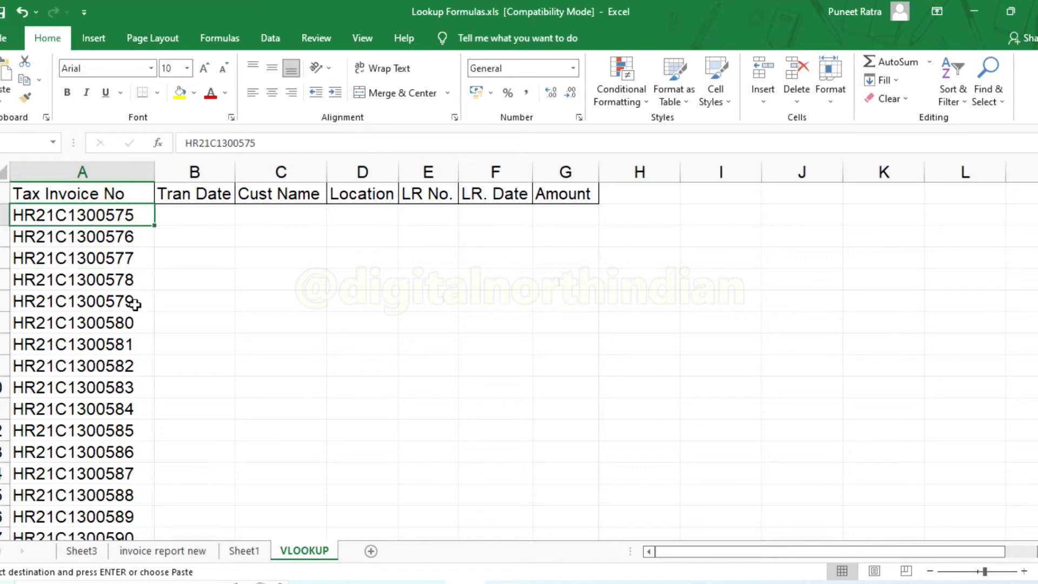
pyautogui.click(101, 245)
pyautogui.click(99, 216)
pyautogui.scroll(-3, 87, 452)
pyautogui.scroll(3, 86, 451)
# Step: Start a VLOOKUP formula in B2 under Tran Date, with A2 as the lookup value
pyautogui.click(205, 215)
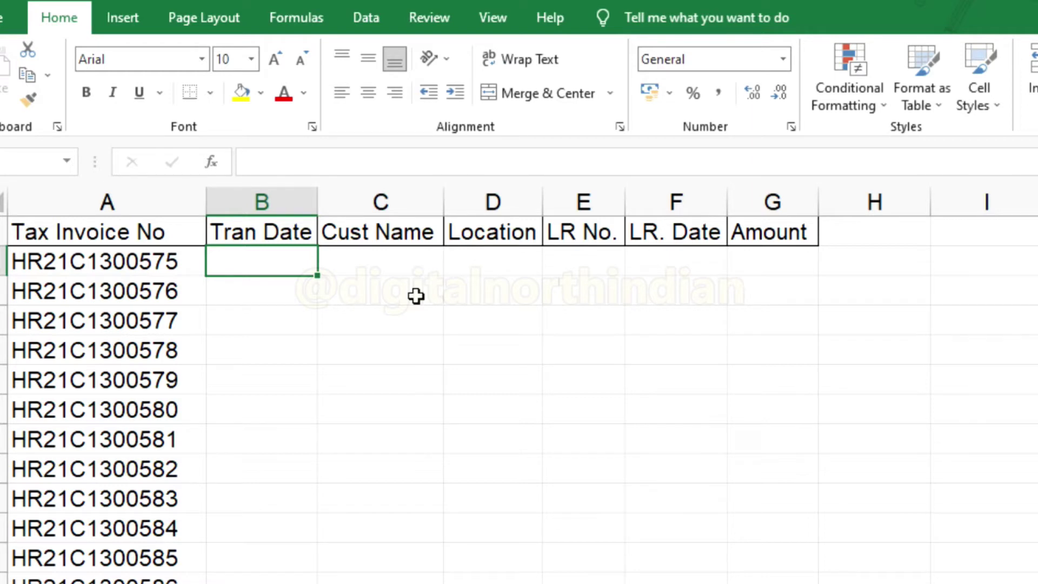
pyautogui.write('=')
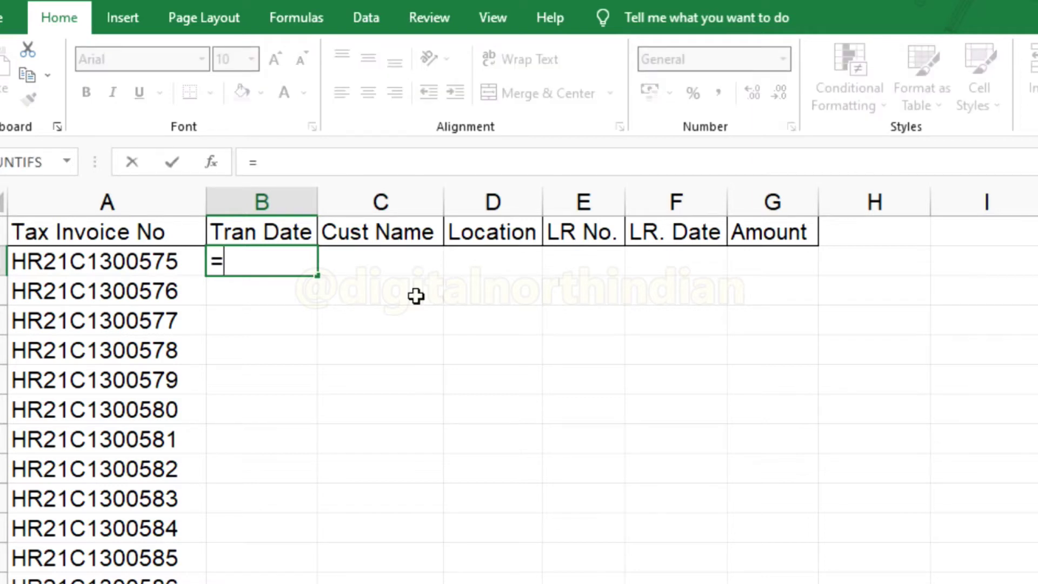
pyautogui.write('vloo')
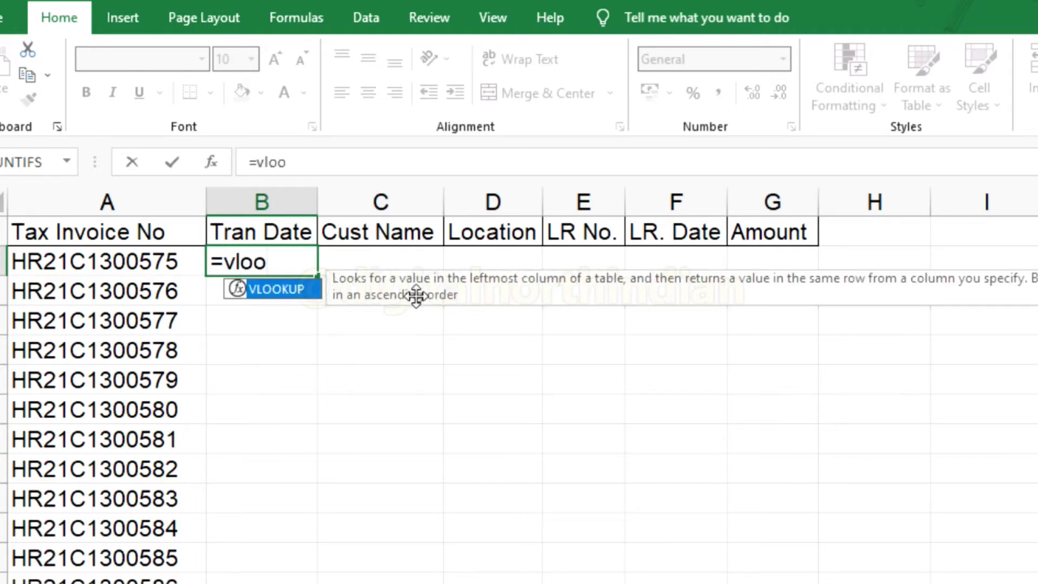
pyautogui.press('Tab')
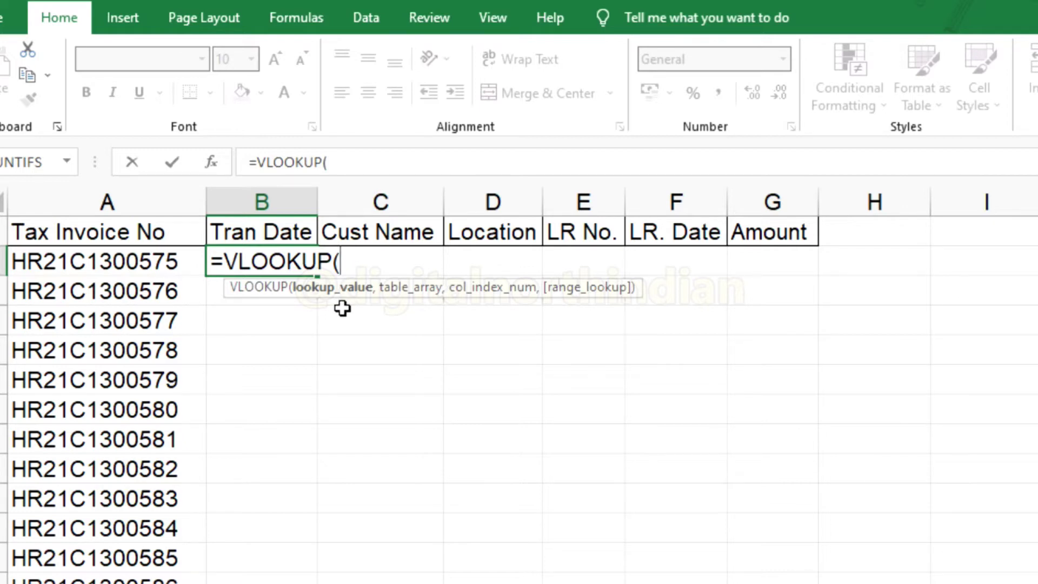
pyautogui.click(128, 262)
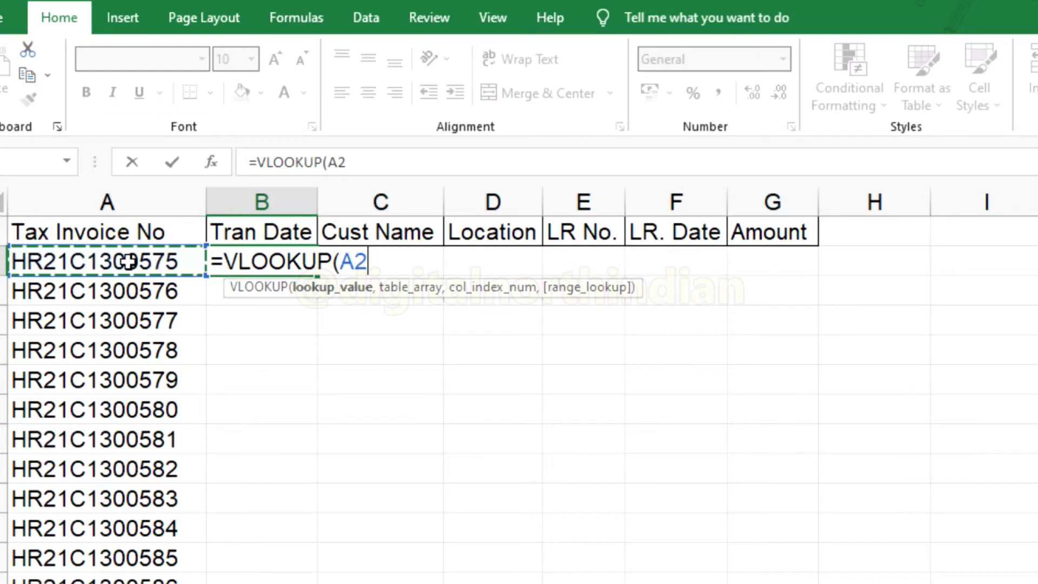
pyautogui.write(',')
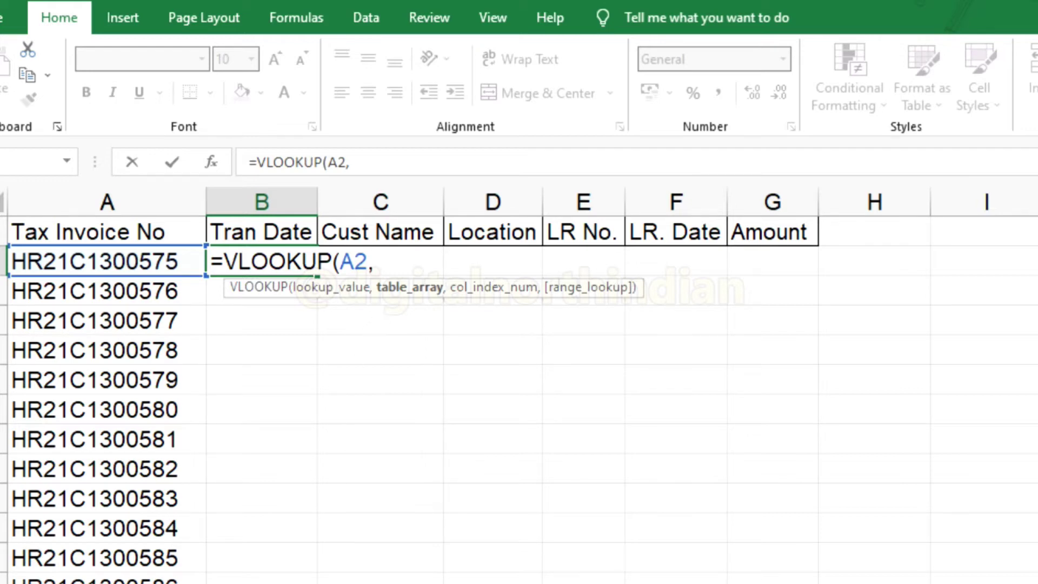
# Step: Set the formula's table array to columns A:AP of the invoice report new sheet
pyautogui.click(111, 550)
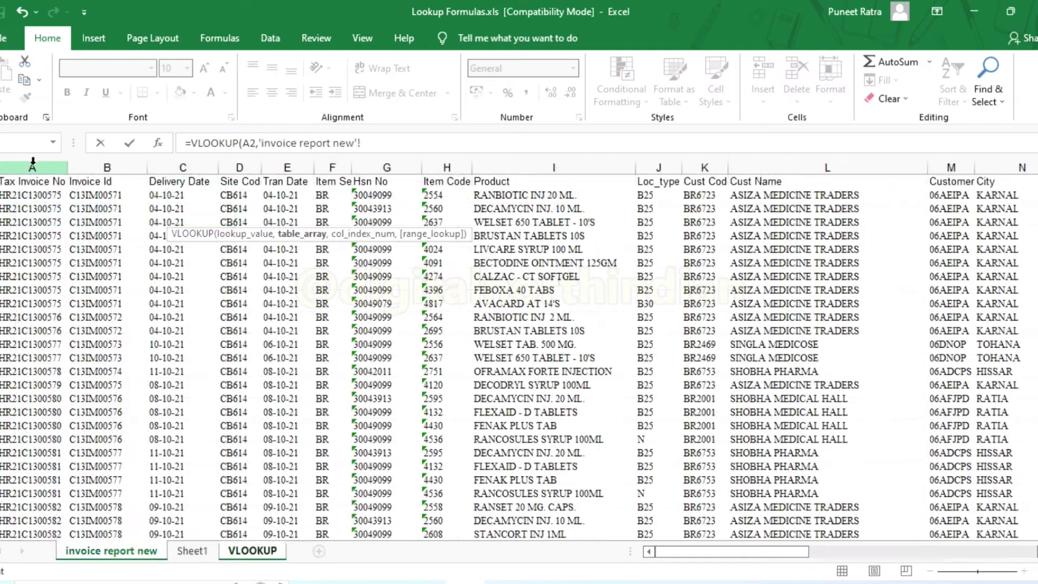
pyautogui.click(33, 162)
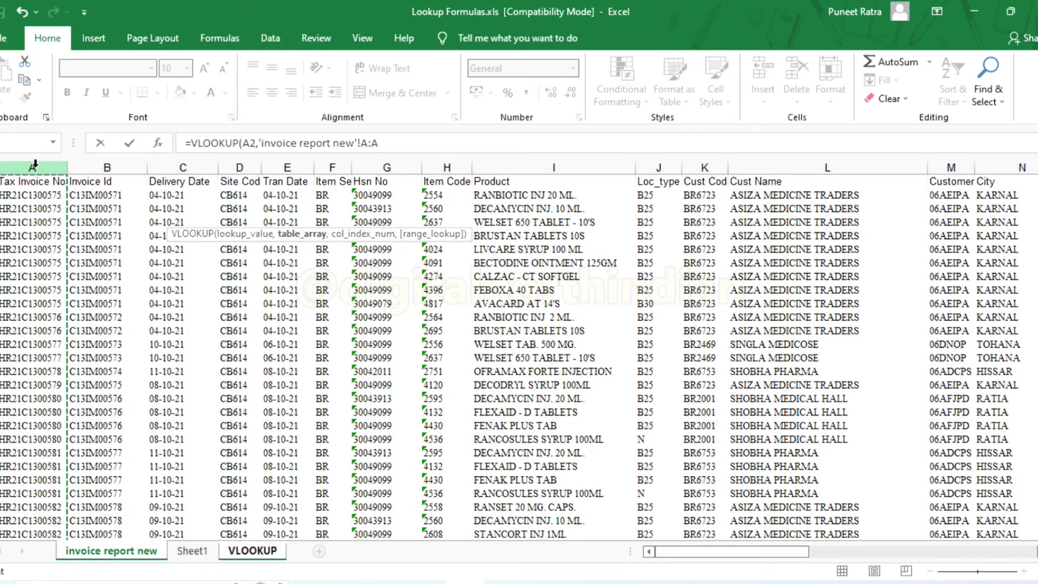
pyautogui.moveTo(35, 167); pyautogui.dragTo(304, 170)
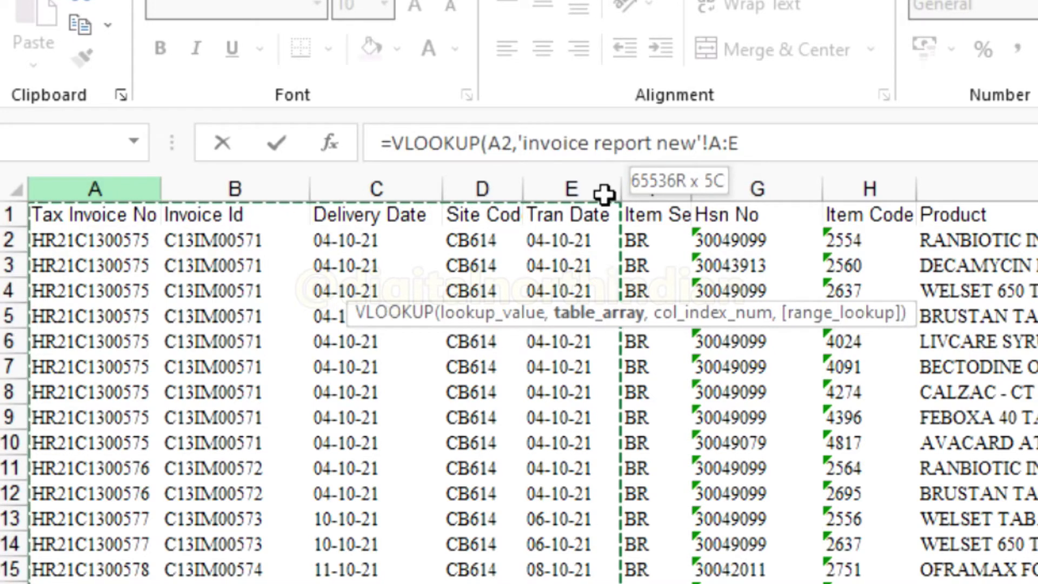
pyautogui.moveTo(604, 193); pyautogui.dragTo(850, 156)
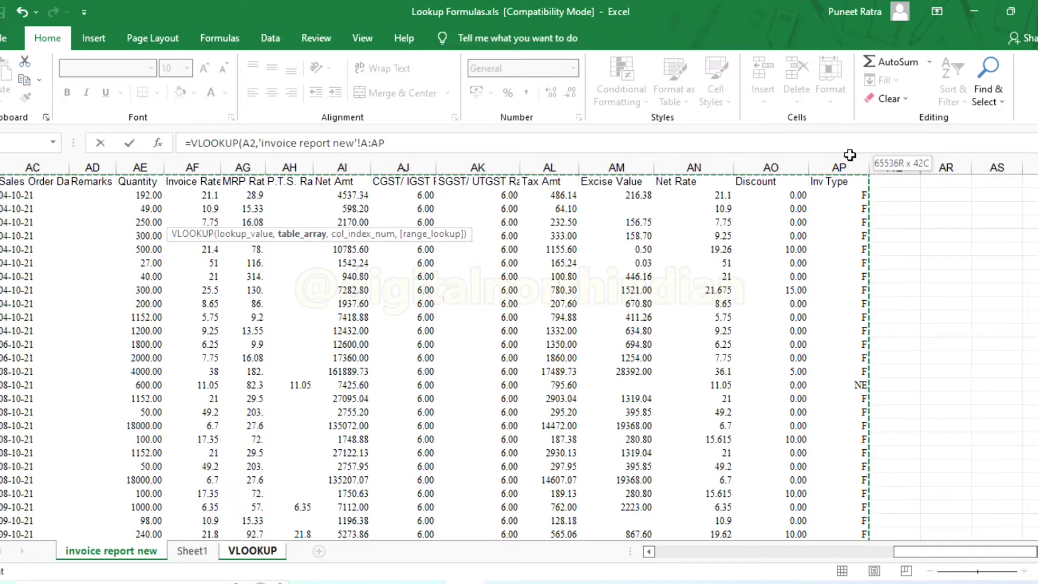
pyautogui.moveTo(850, 154); pyautogui.dragTo(850, 154)
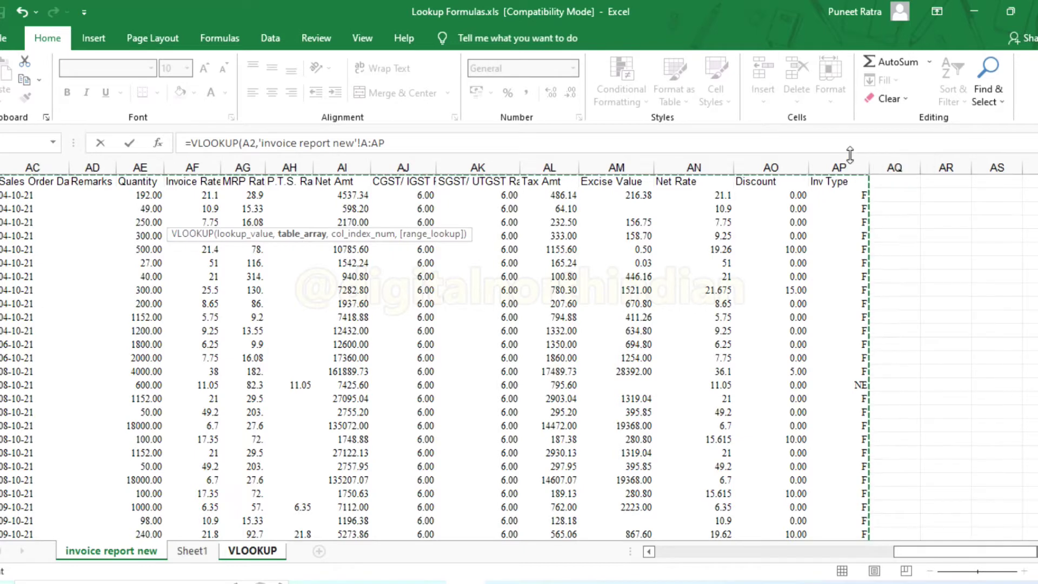
pyautogui.write(',')
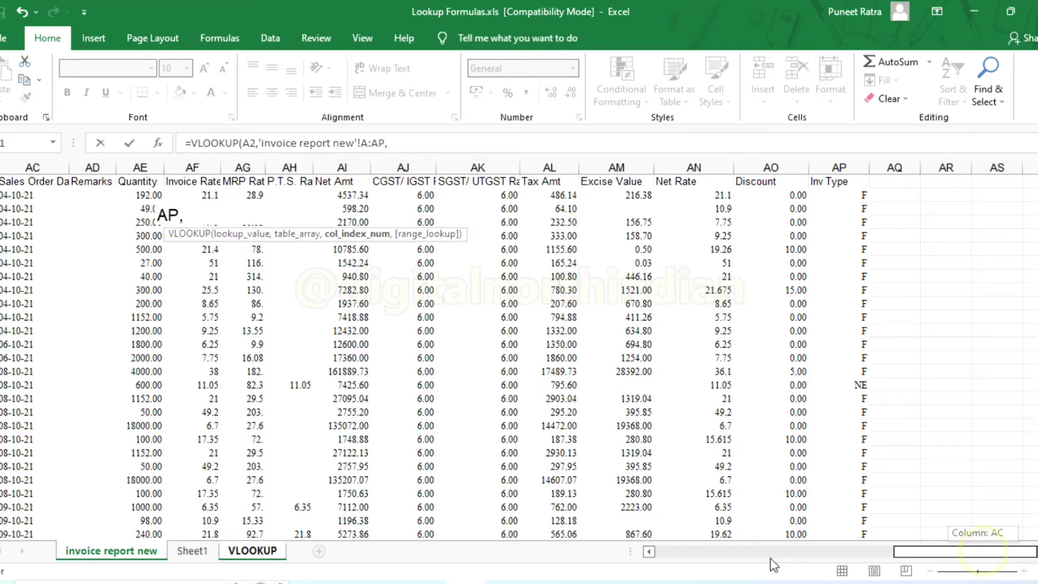
# Step: Complete the B2 formula with column index 5 for Tran Date and 0 for an exact match
pyautogui.click(664, 552)
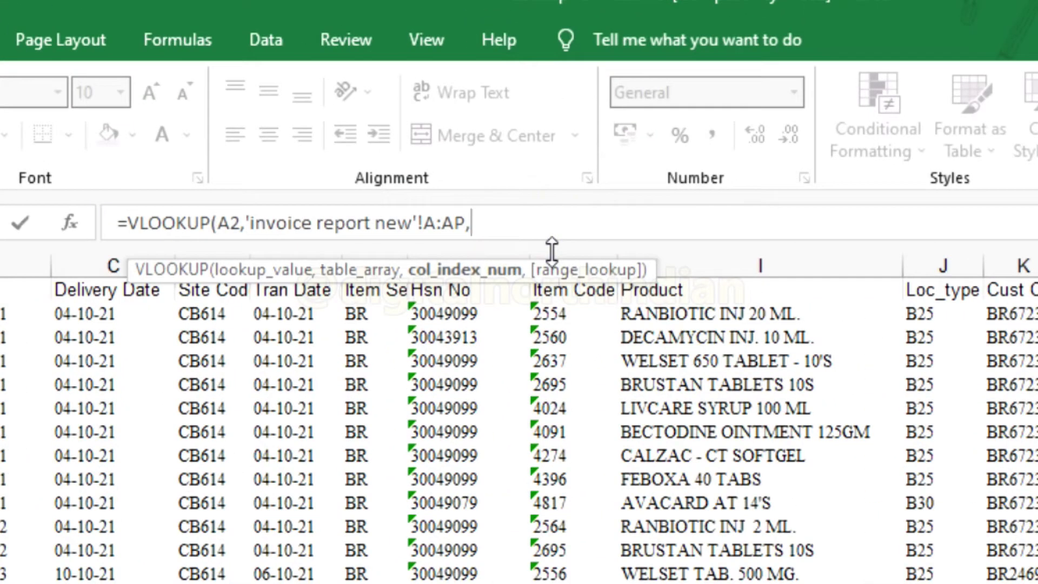
pyautogui.write('5,')
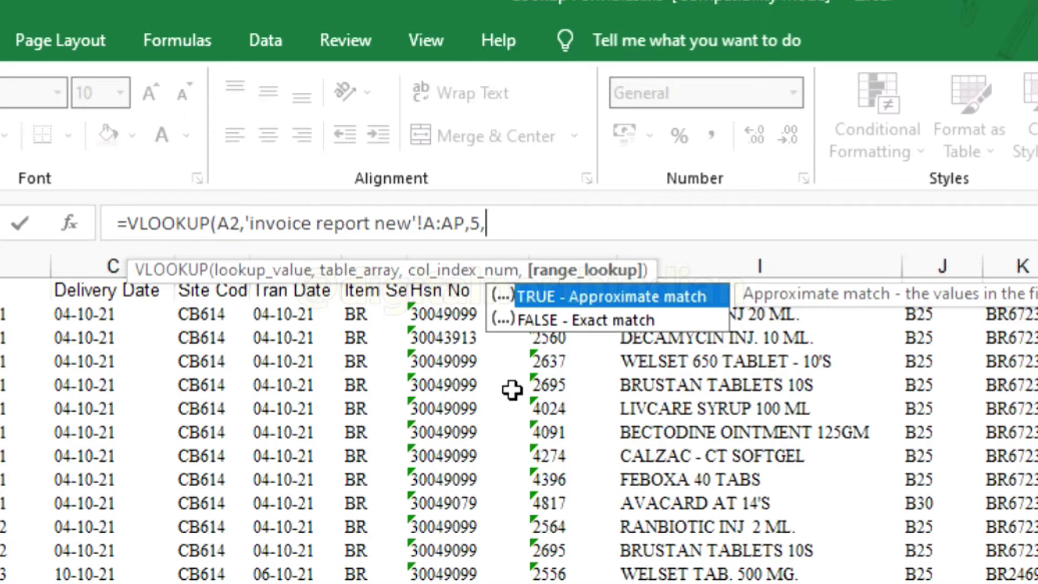
pyautogui.write('0)')
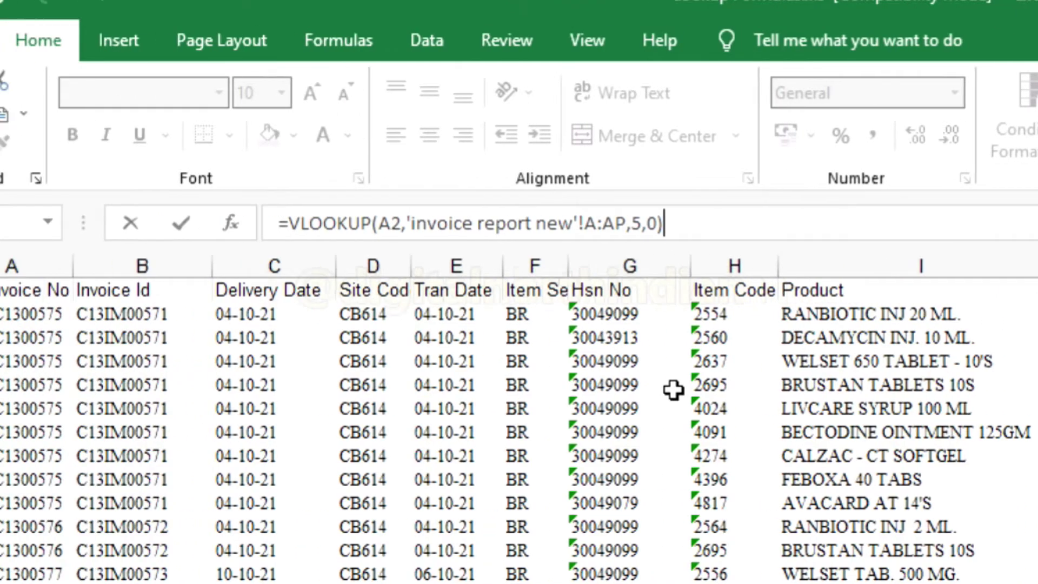
pyautogui.press('Return')
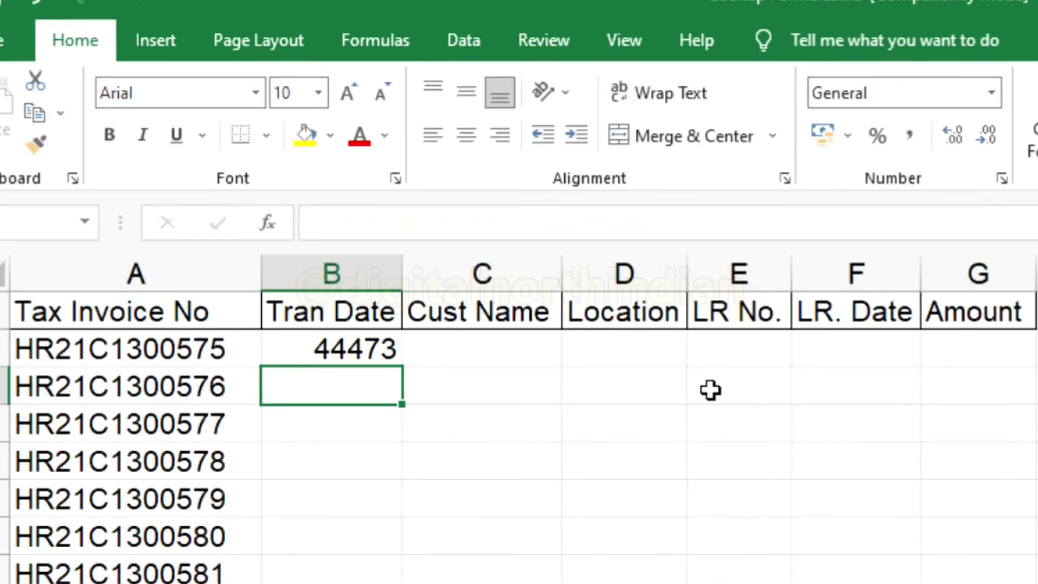
# Step: Check the first invoice's Tran Date on the invoice report new sheet and format B2 on the VLOOKUP sheet as Short Date
pyautogui.click(138, 552)
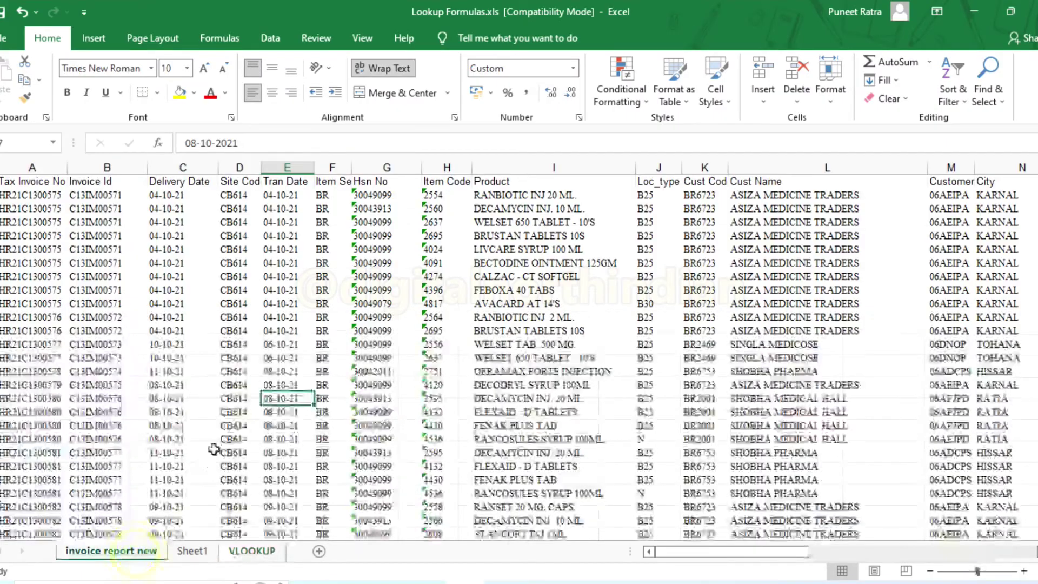
pyautogui.click(282, 198)
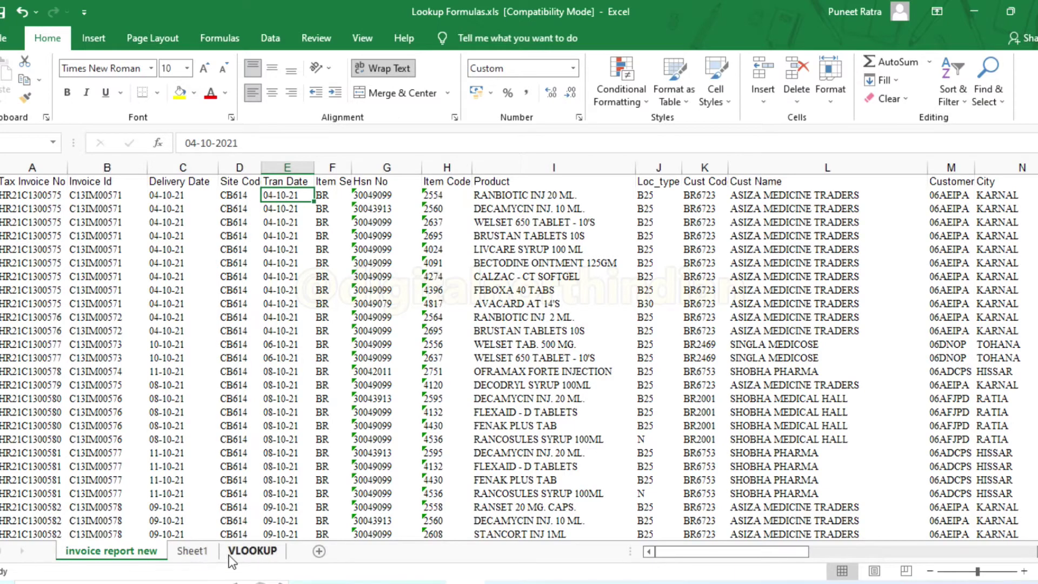
pyautogui.click(252, 550)
pyautogui.click(211, 251)
pyautogui.click(208, 217)
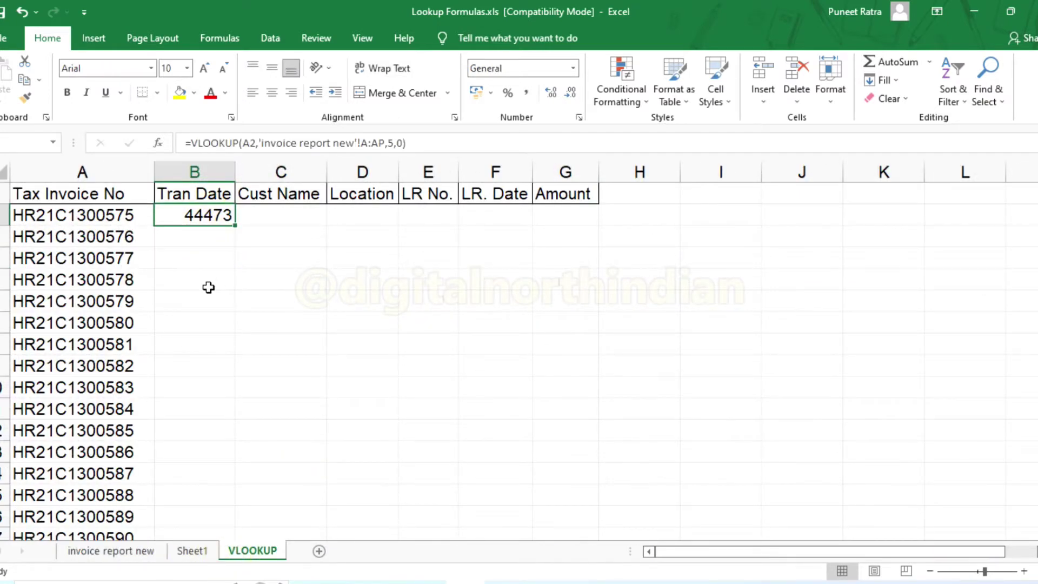
pyautogui.click(573, 69)
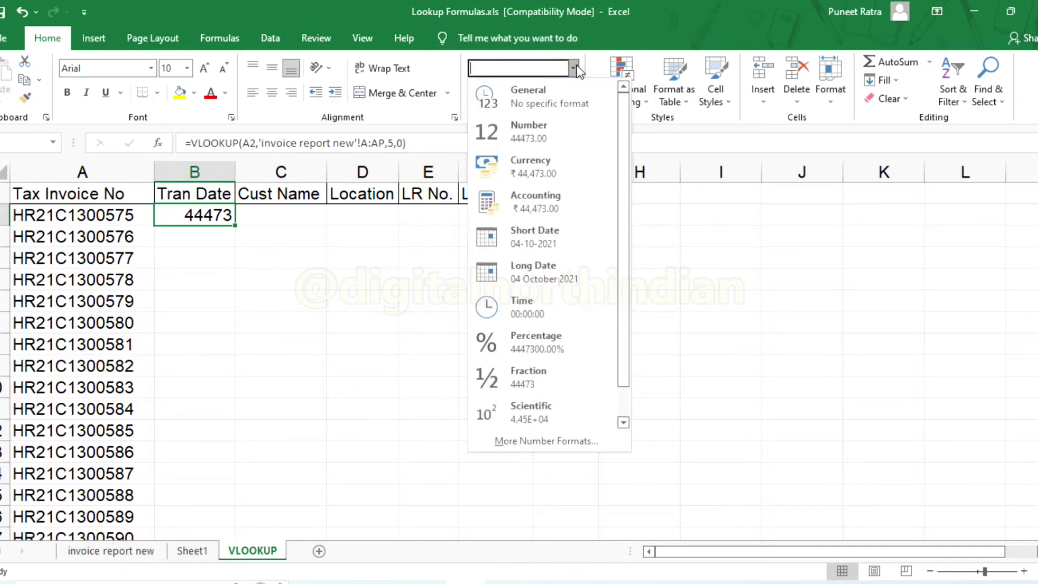
pyautogui.click(543, 239)
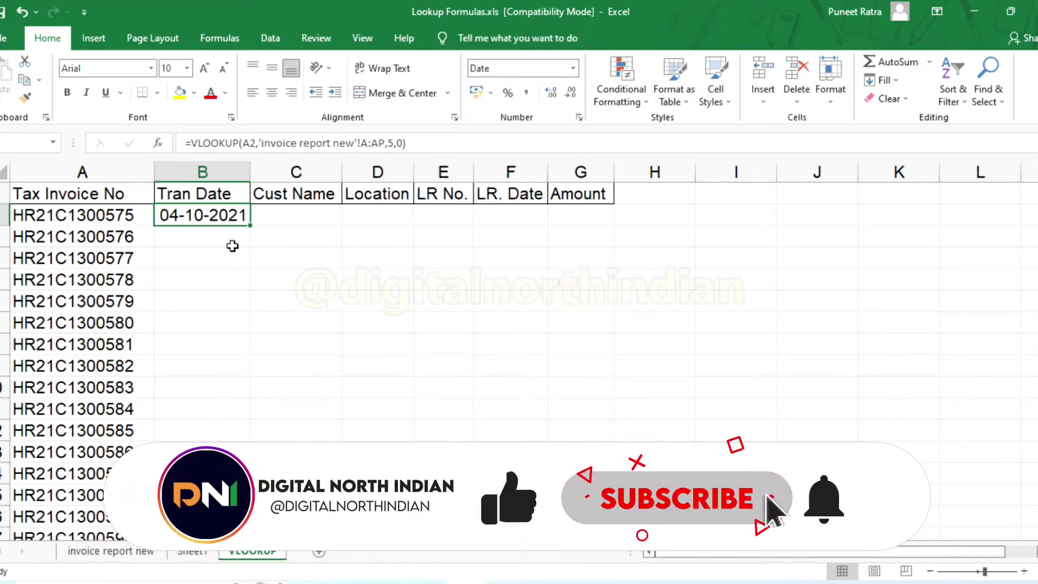
pyautogui.click(201, 259)
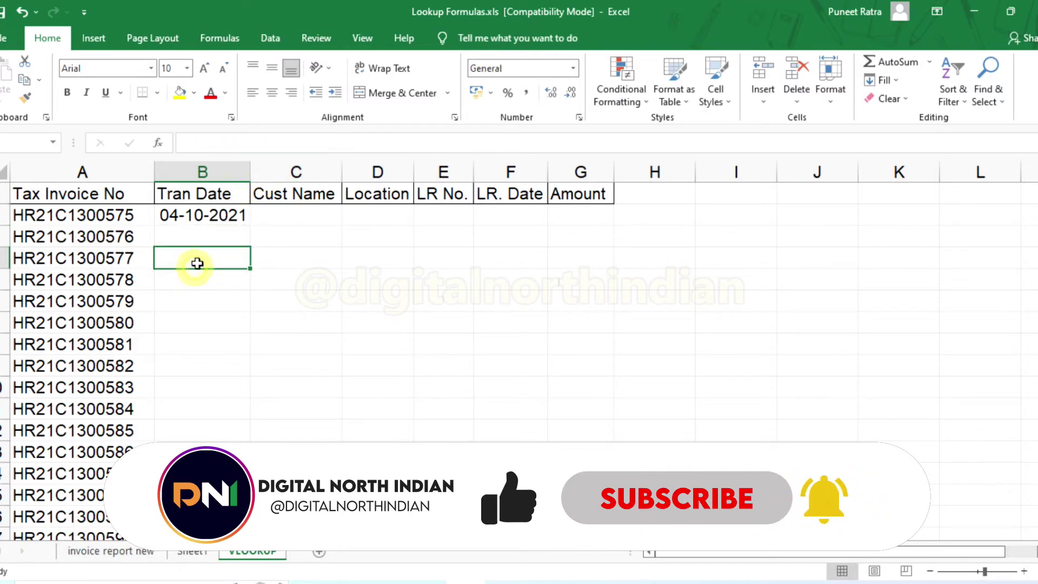
pyautogui.click(210, 219)
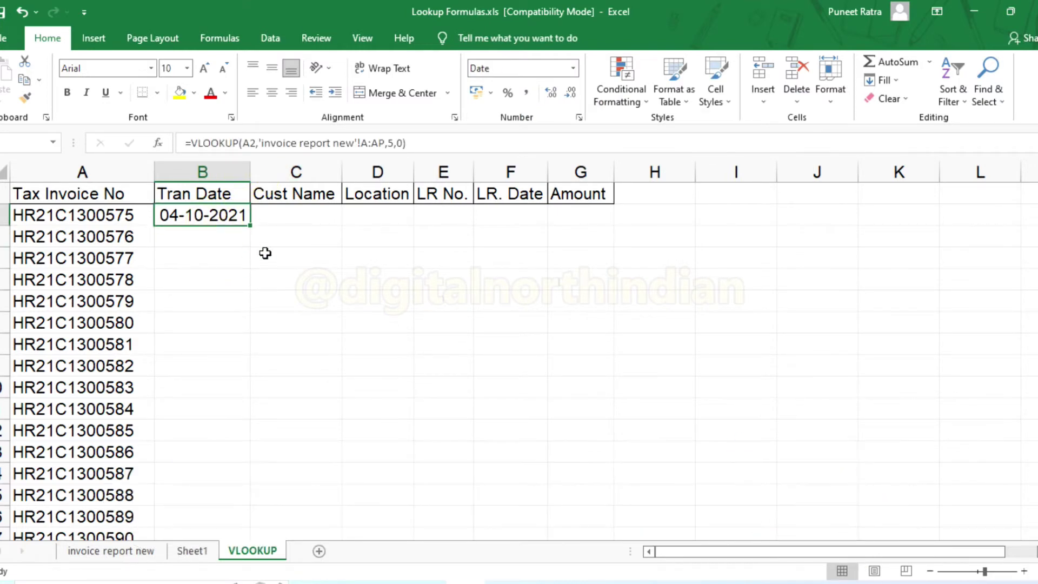
# Step: Fill the Tran Date formula from B2 down to B267, the row of the last tax invoice number
pyautogui.press('Left')
pyautogui.press('Down')
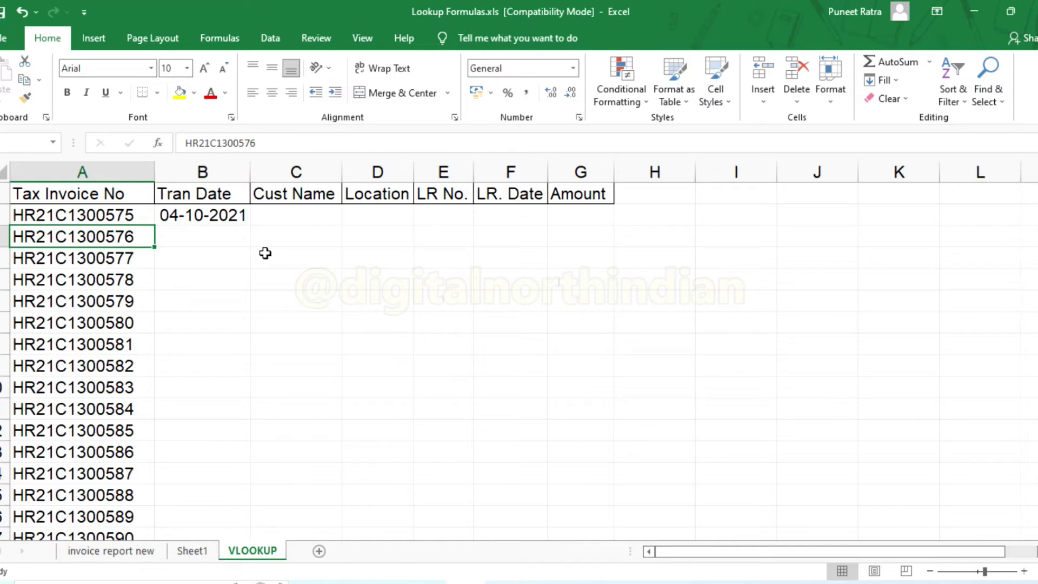
pyautogui.hotkey('ctrl', 'Down')
pyautogui.press('Right')
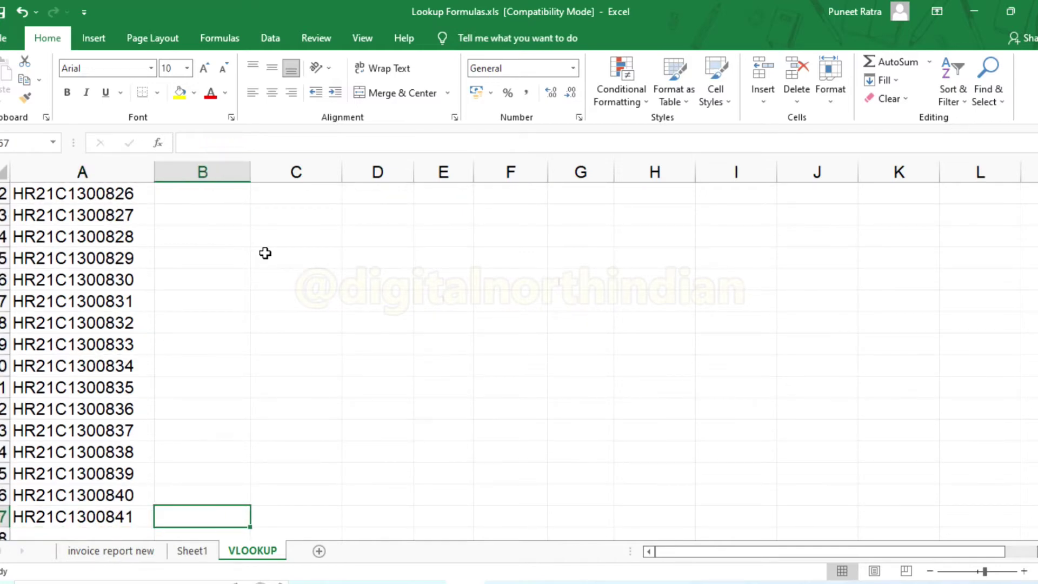
pyautogui.hotkey('ctrl', 'shift', 'Up')
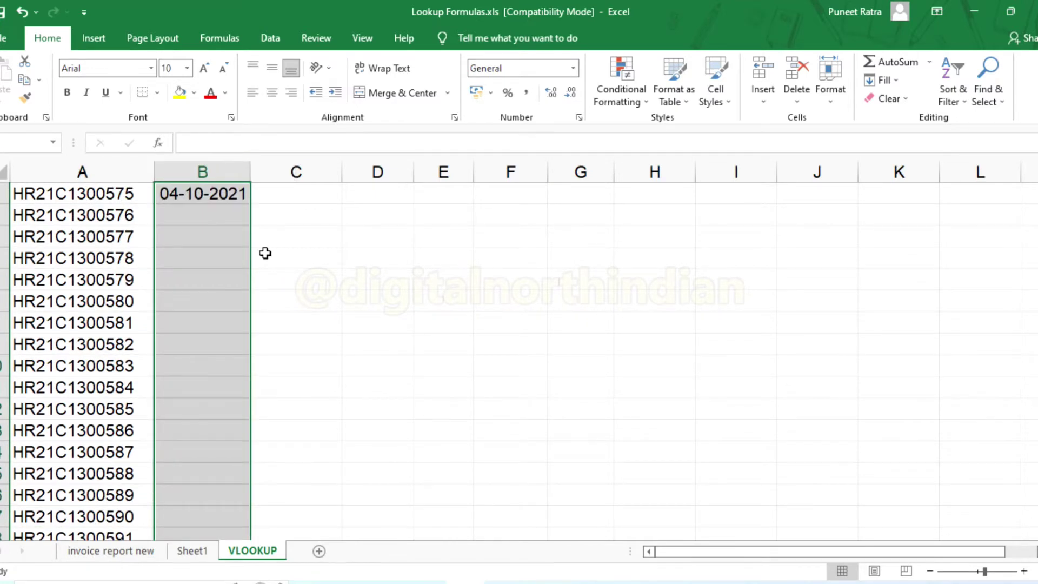
pyautogui.hotkey('ctrl', 'd')
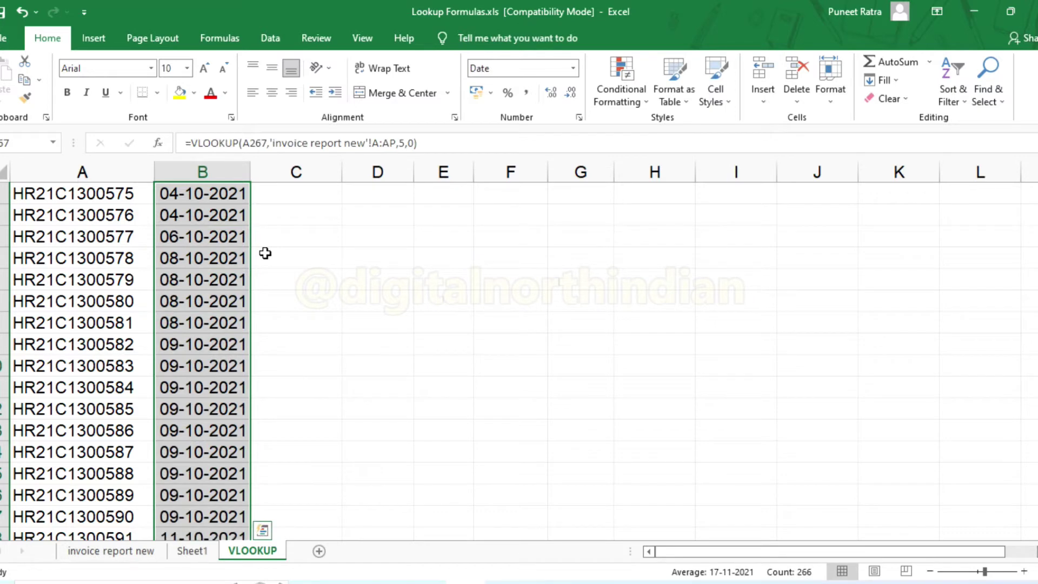
# Step: Examine the looked-up dates in the first rows of the Tran Date column
pyautogui.hotkey('ctrl', 'Up')
pyautogui.press('Down')
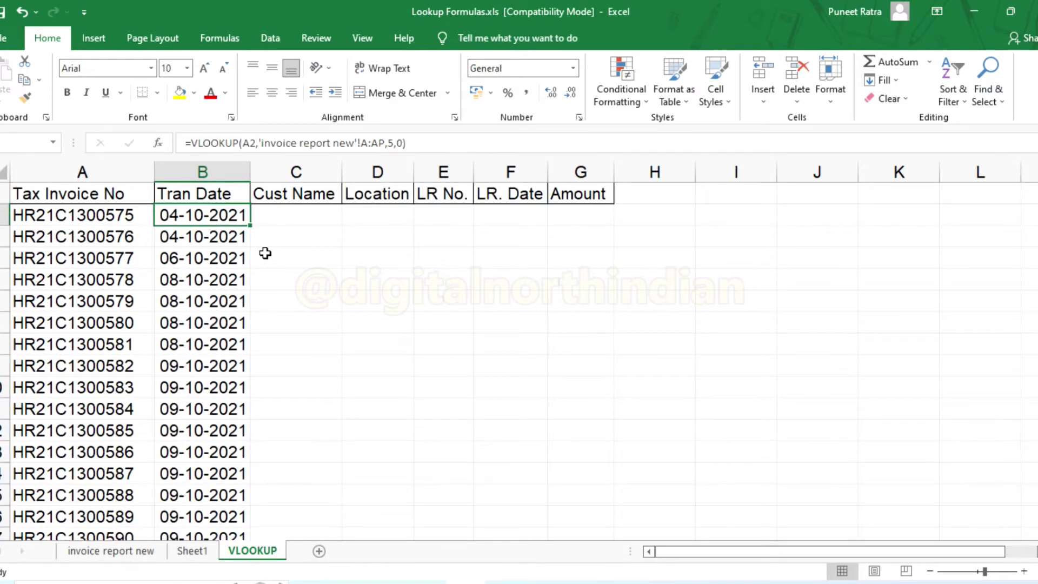
pyautogui.press('Down')
pyautogui.press('Down')
pyautogui.press('Down')
pyautogui.press('Down')
pyautogui.press('Down')
pyautogui.hotkey('ctrl', 'Up')
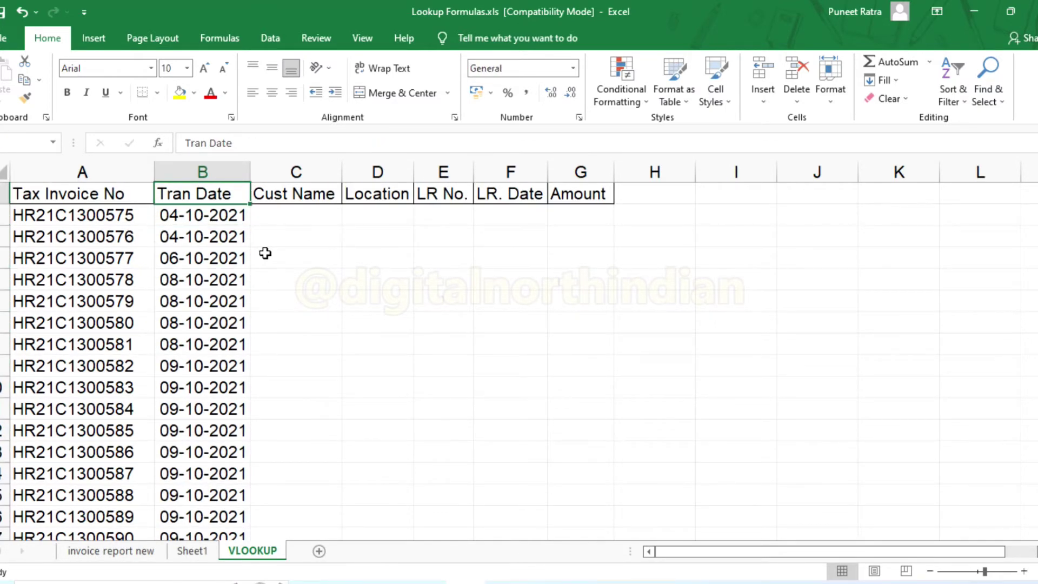
pyautogui.press('Down')
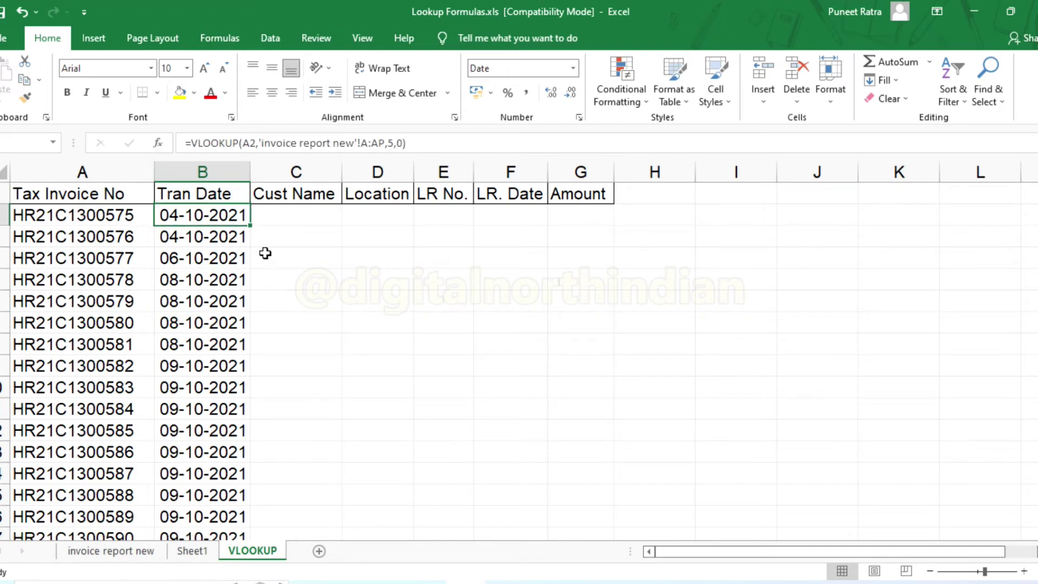
# Step: Copy the Tran Date lookup formula from B2 into C2 under Cust Name
pyautogui.hotkey('ctrl', 'c')
pyautogui.press('Right')
pyautogui.hotkey('ctrl', 'c')
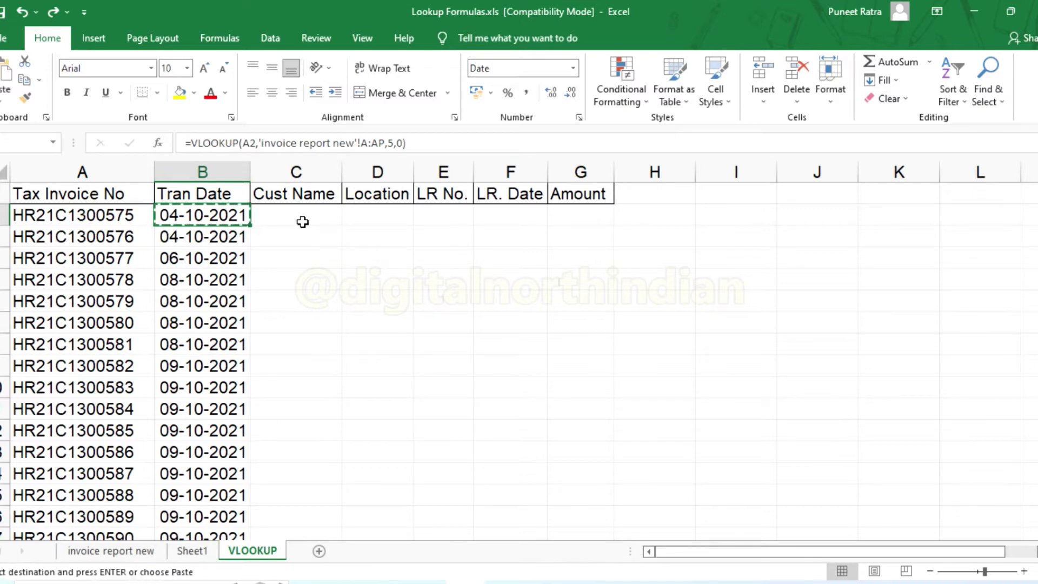
pyautogui.click(303, 221)
pyautogui.hotkey('ctrl', 'v')
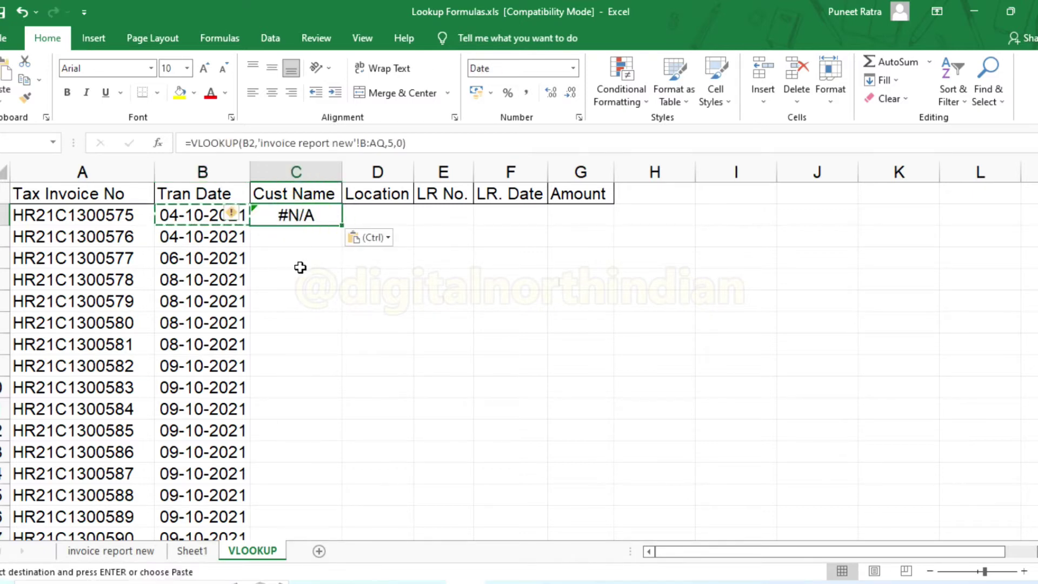
pyautogui.click(297, 265)
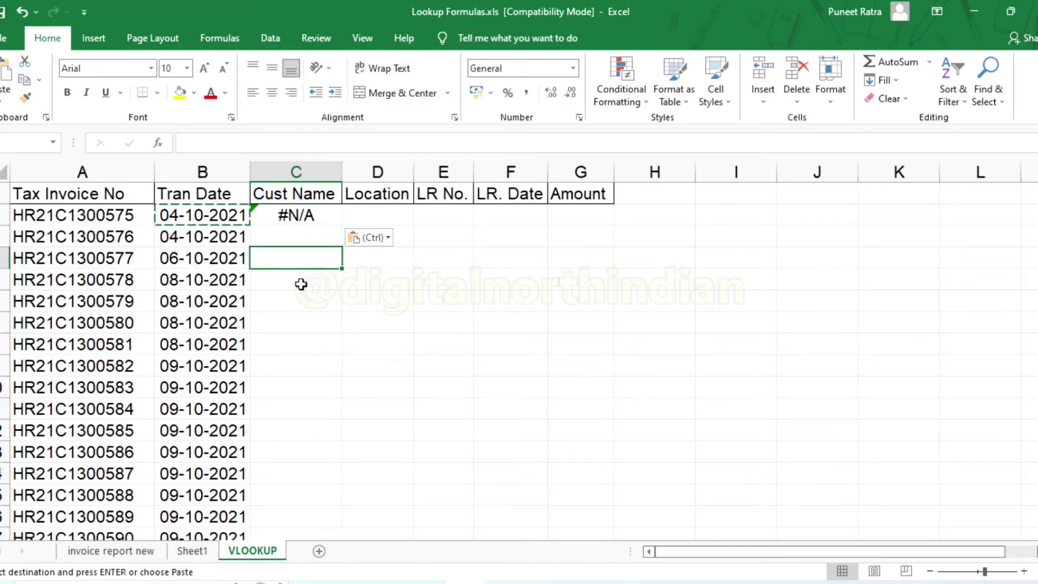
pyautogui.click(322, 215)
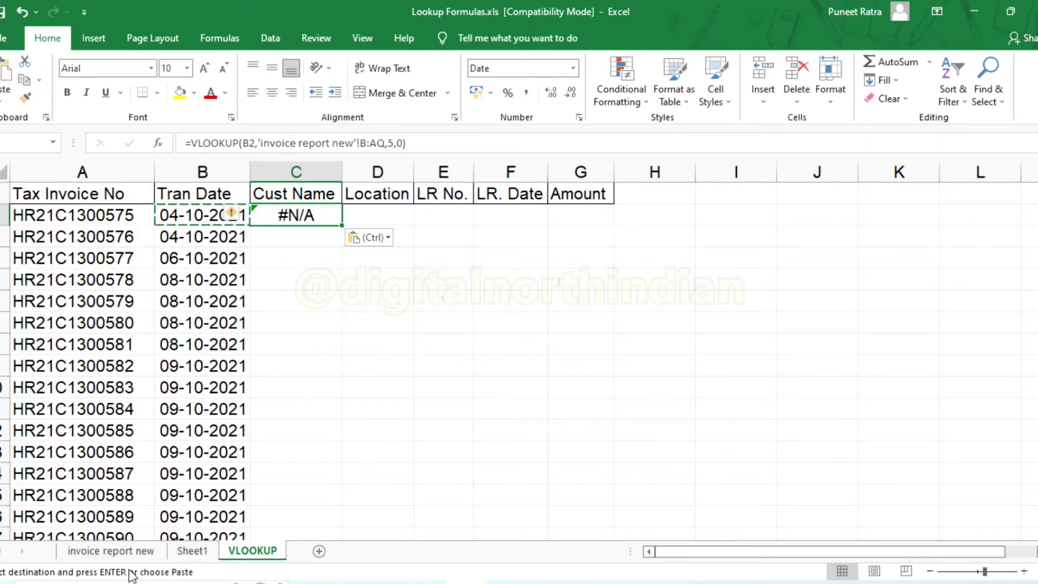
# Step: Compare the lookup value and table range in the B2 and C2 formulas and clear C2
pyautogui.click(202, 216)
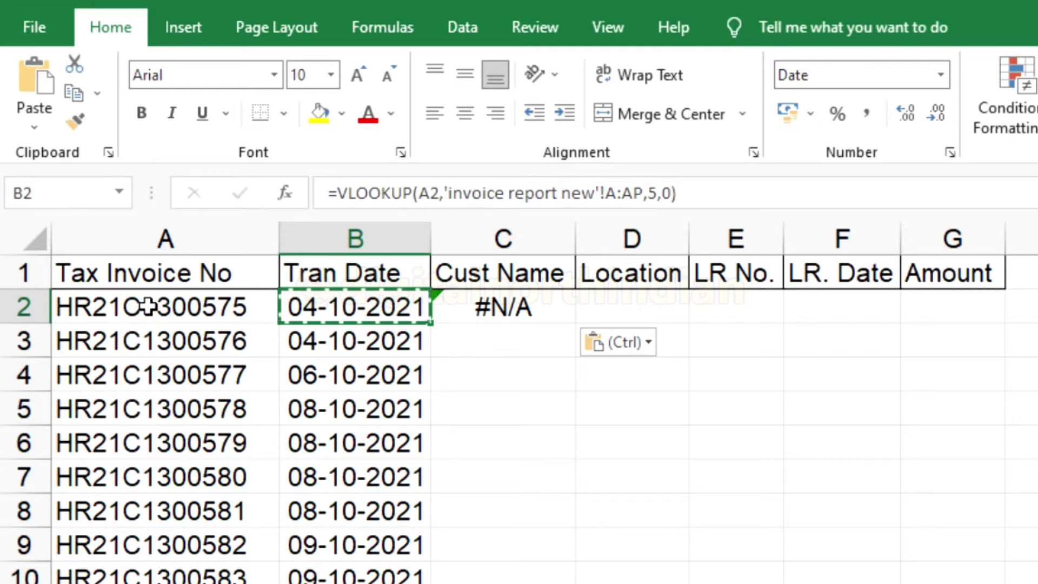
pyautogui.click(491, 298)
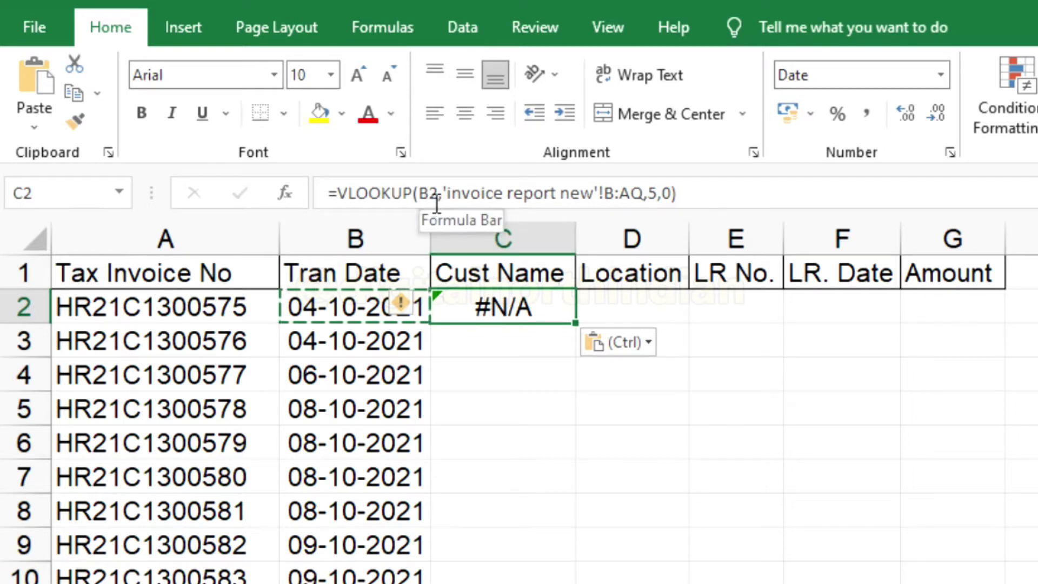
pyautogui.click(323, 306)
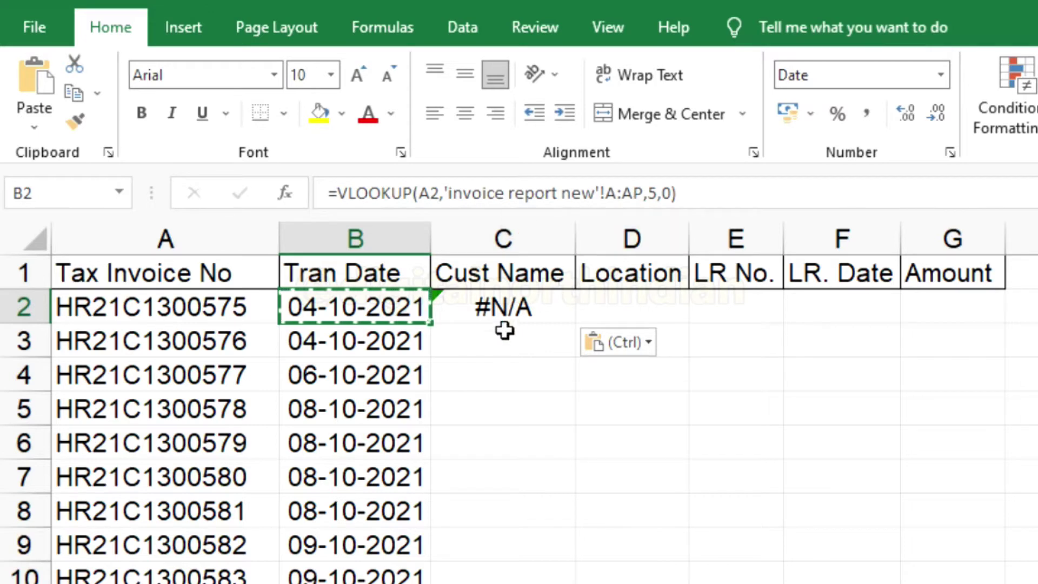
pyautogui.click(490, 315)
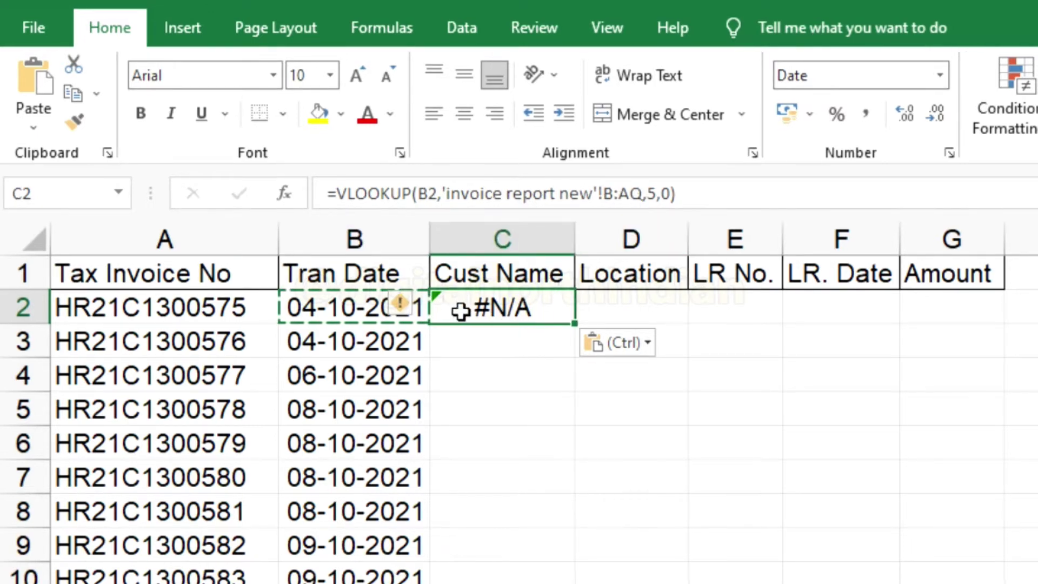
pyautogui.click(338, 309)
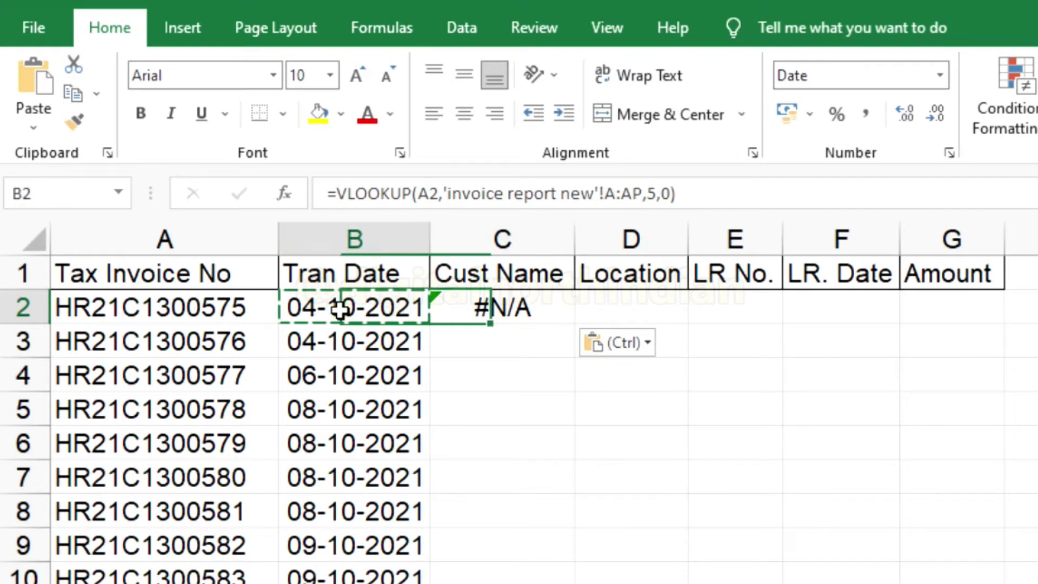
pyautogui.click(213, 310)
pyautogui.click(508, 315)
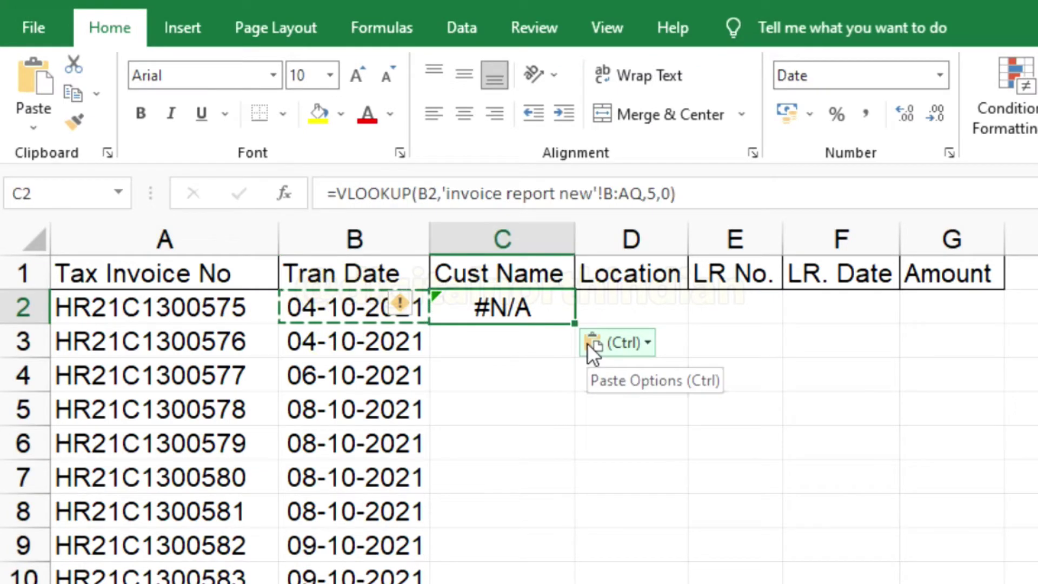
pyautogui.press('Delete')
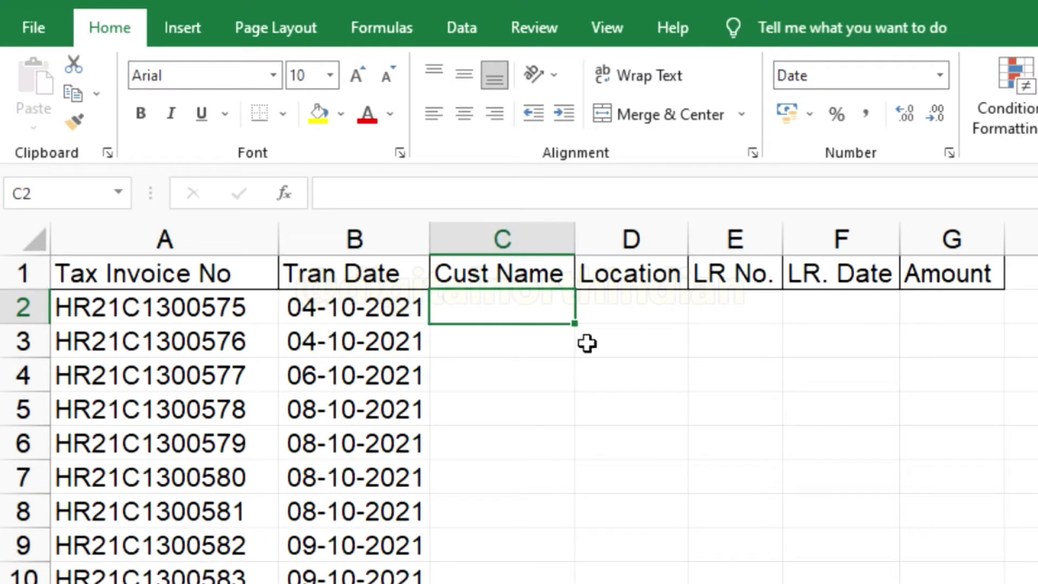
# Step: Make the table range in the B2 VLOOKUP formula absolute as $A:$AP
pyautogui.click(342, 312)
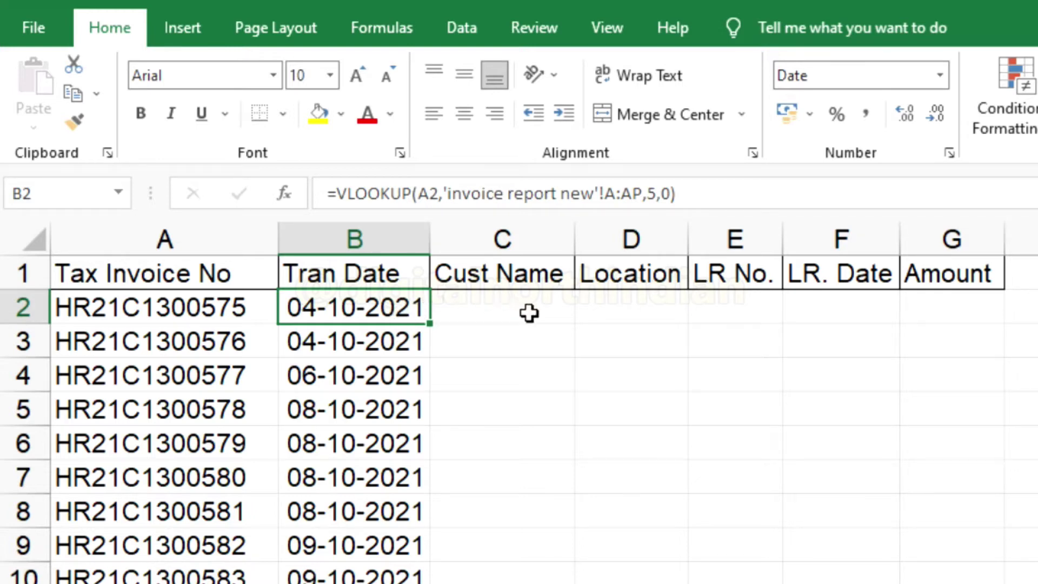
pyautogui.click(622, 194)
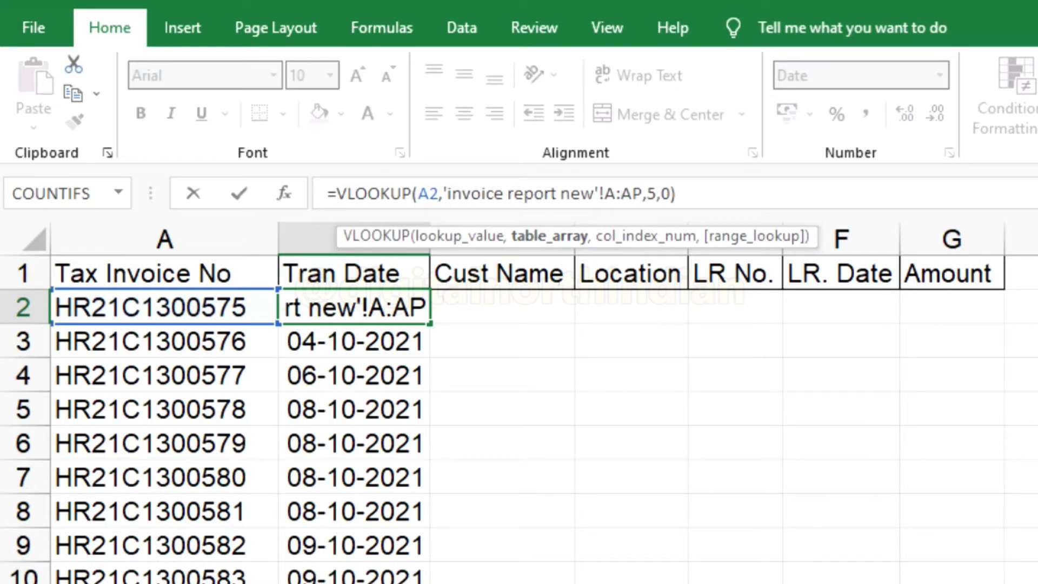
pyautogui.press('F4')
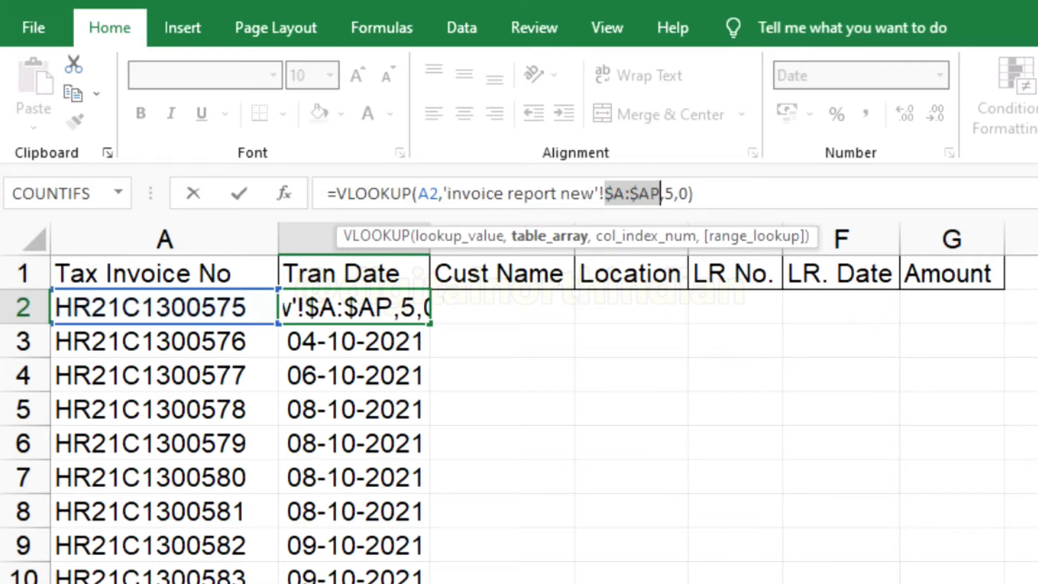
pyautogui.press('Return')
# Step: Copy the B2 formula with the absolute table range into C2
pyautogui.press('Up')
pyautogui.hotkey('ctrl', 'c')
pyautogui.press('Right')
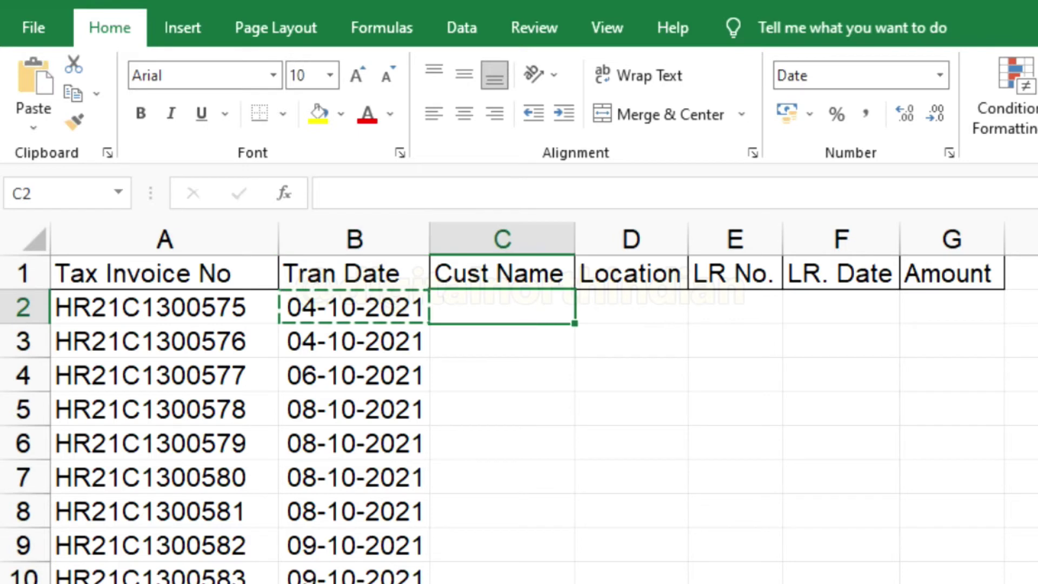
pyautogui.hotkey('ctrl', 'v')
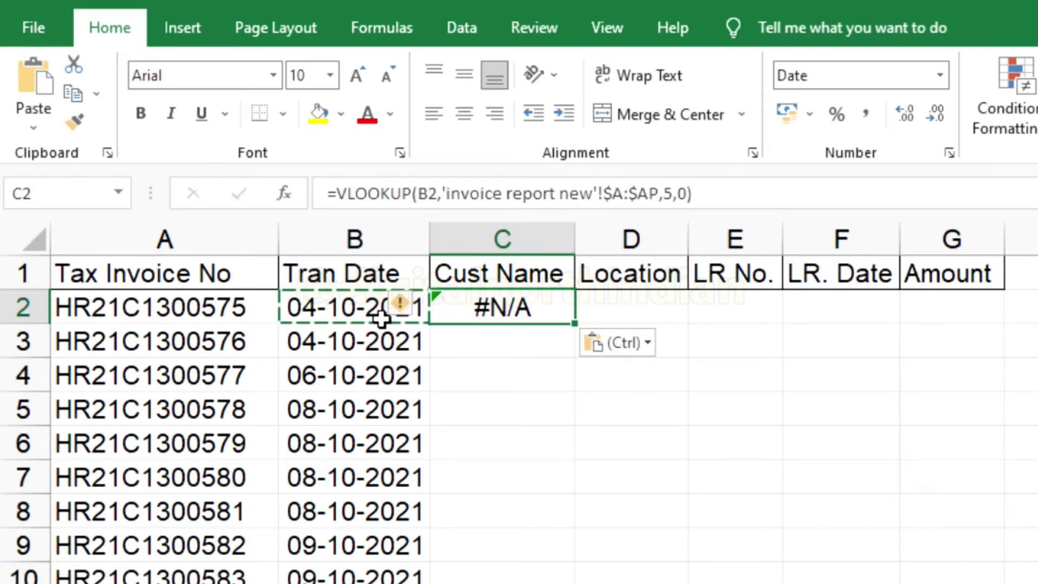
# Step: Compare the lookup value references in the B2 and C2 formulas and undo the paste in C2
pyautogui.click(346, 307)
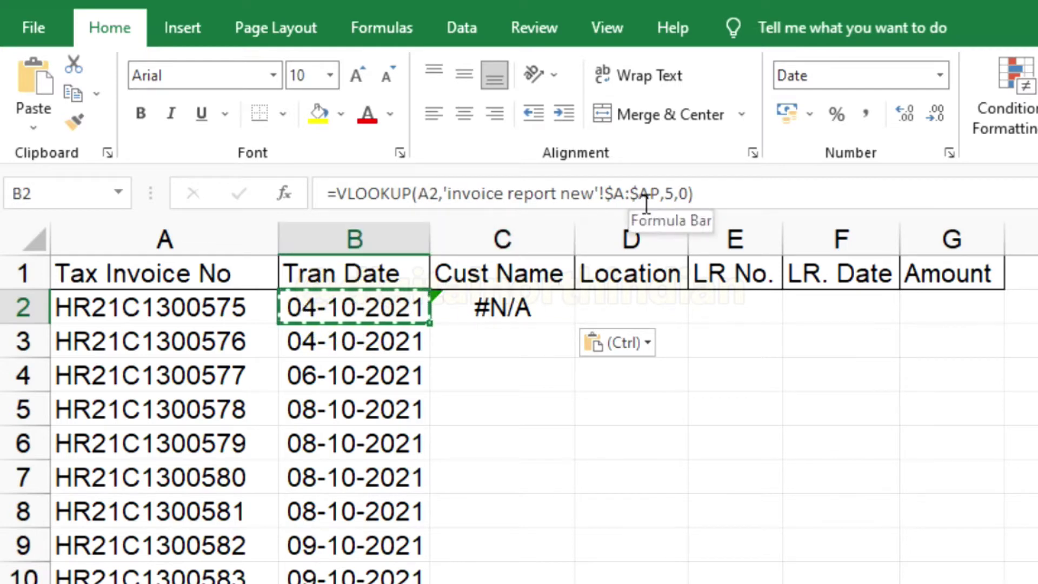
pyautogui.click(544, 310)
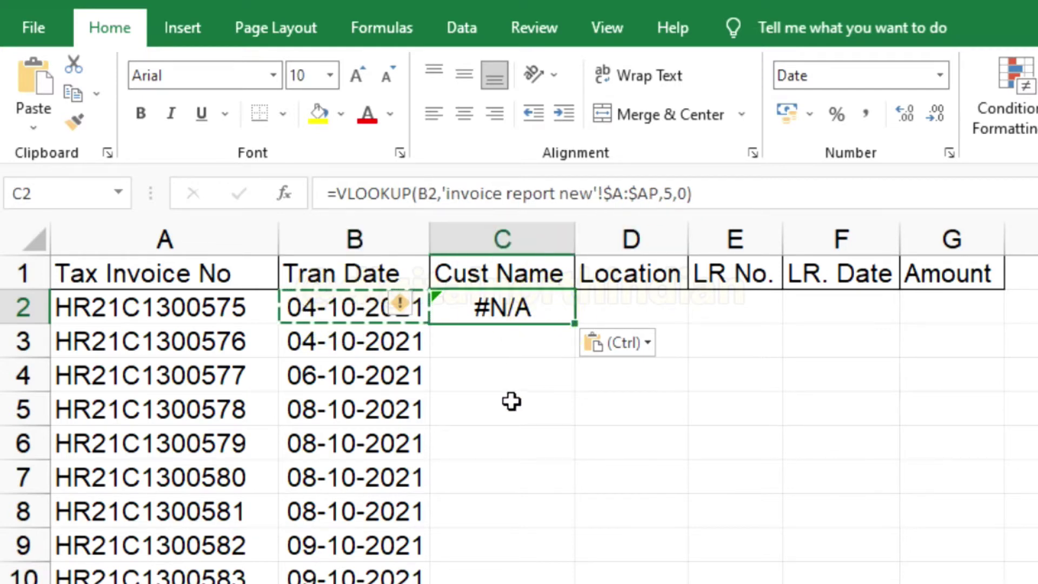
pyautogui.click(373, 307)
pyautogui.click(480, 312)
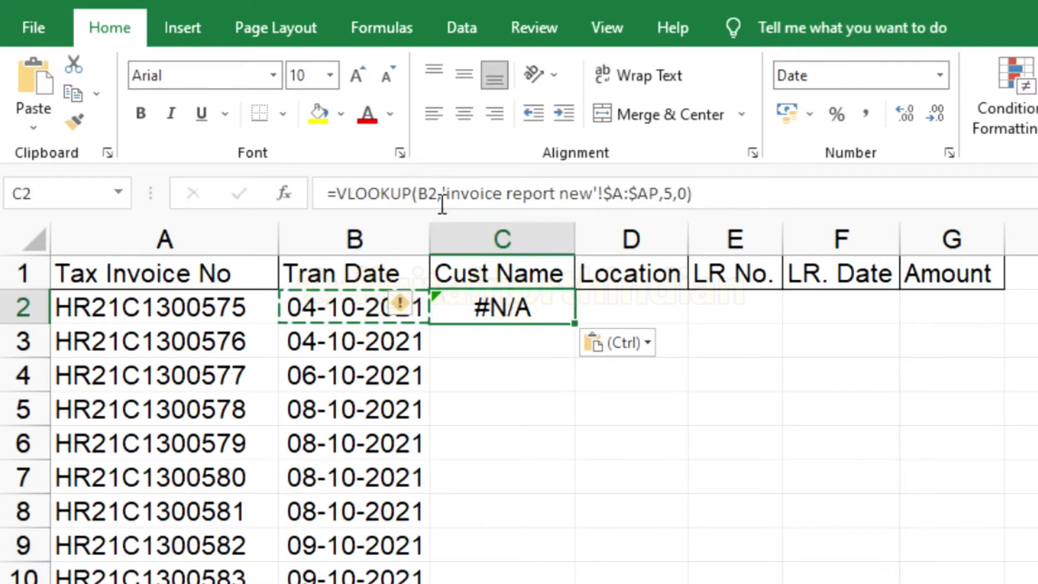
pyautogui.hotkey('ctrl', 'z')
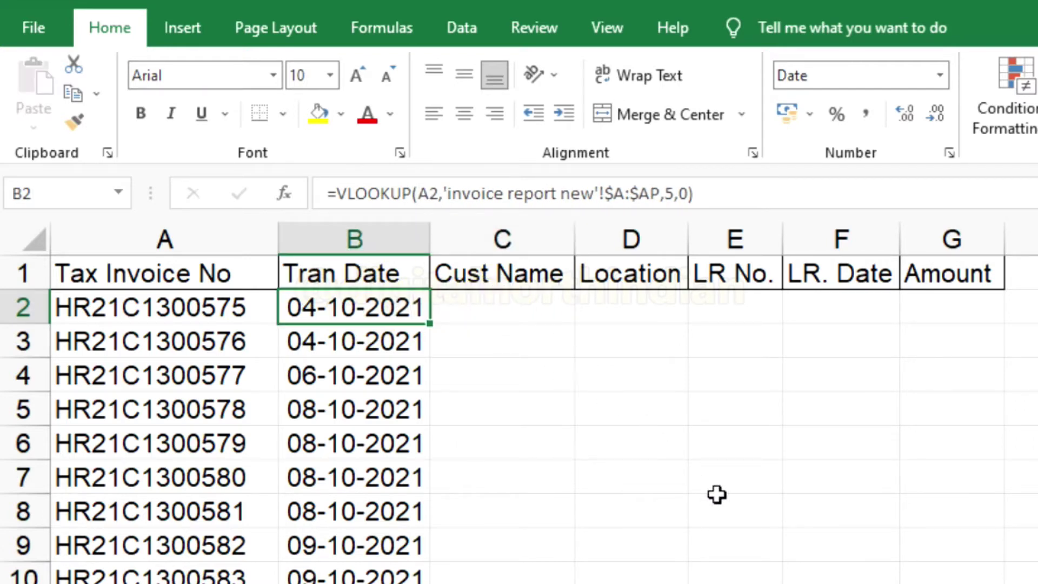
# Step: Lock only the column of the lookup value in the B2 formula, making the reference $A2
pyautogui.click(429, 194)
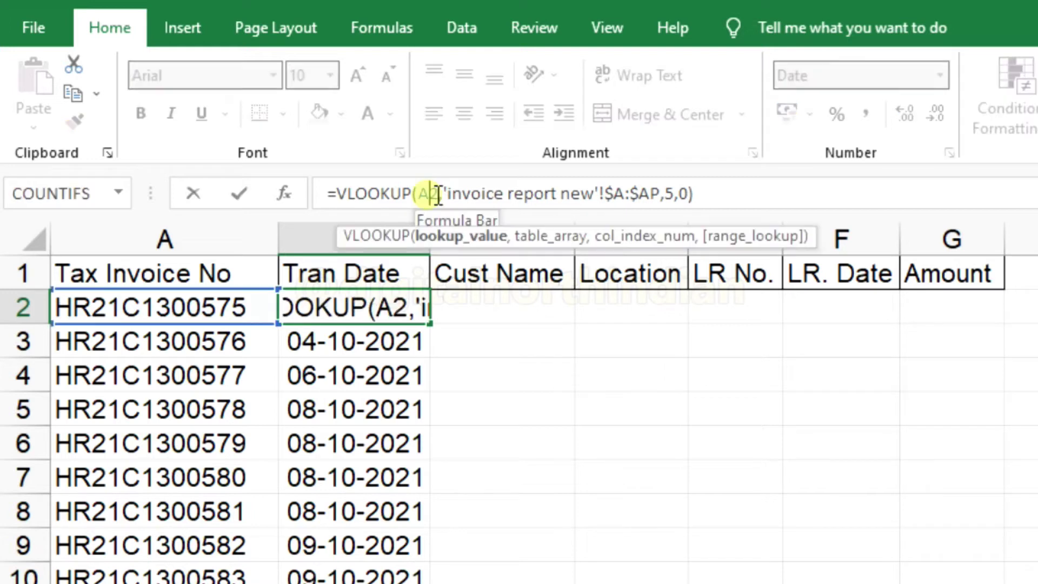
pyautogui.write('$')
pyautogui.press('BackSpace')
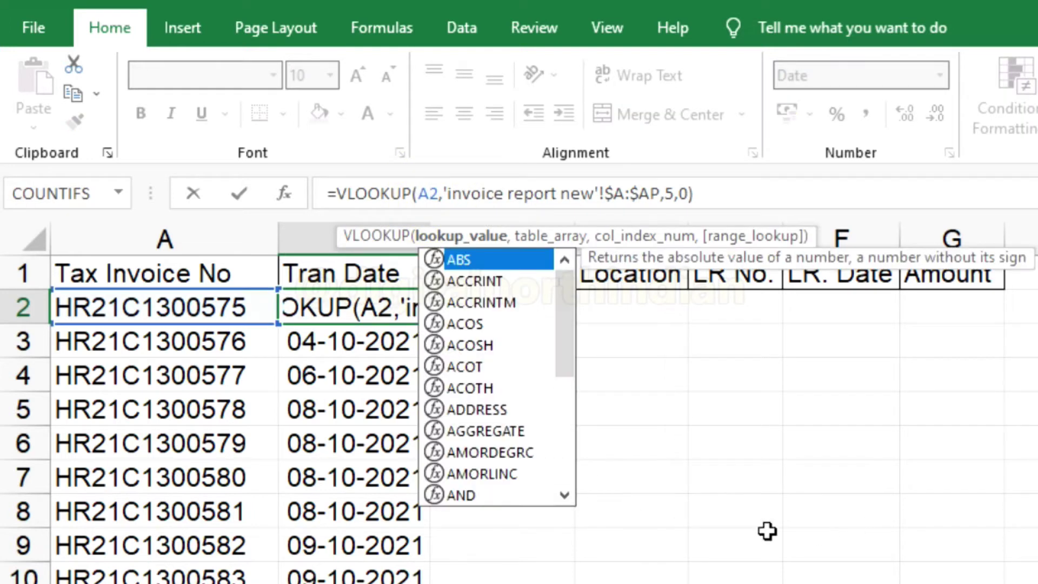
pyautogui.click(443, 194)
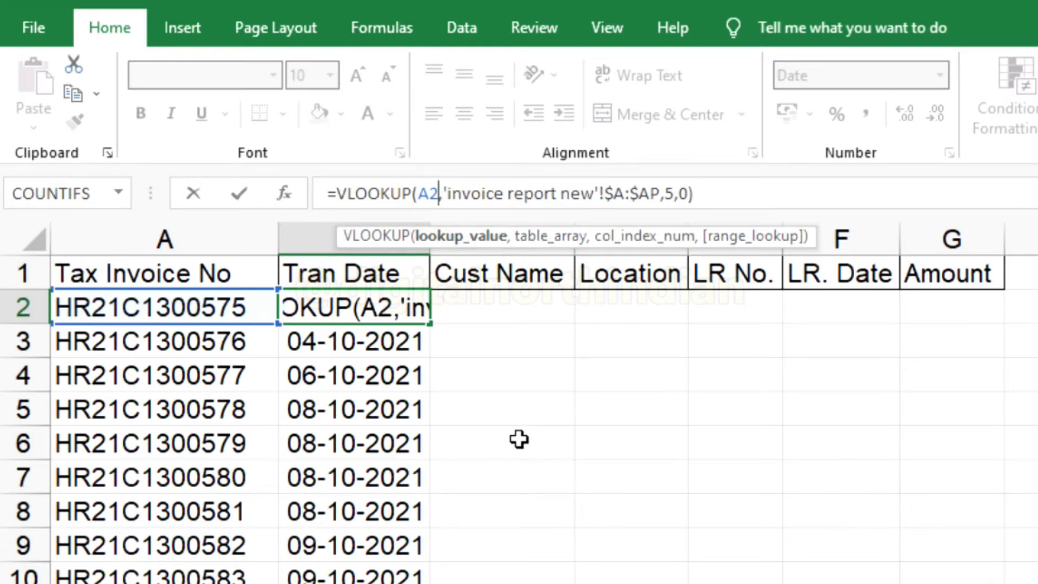
pyautogui.press('F4')
pyautogui.press('F4')
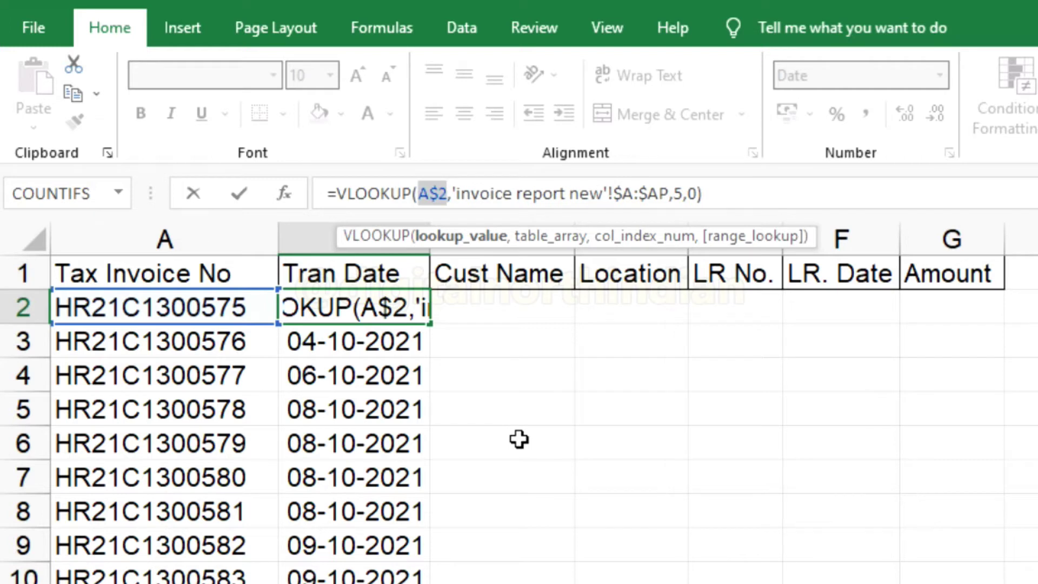
pyautogui.press('F4')
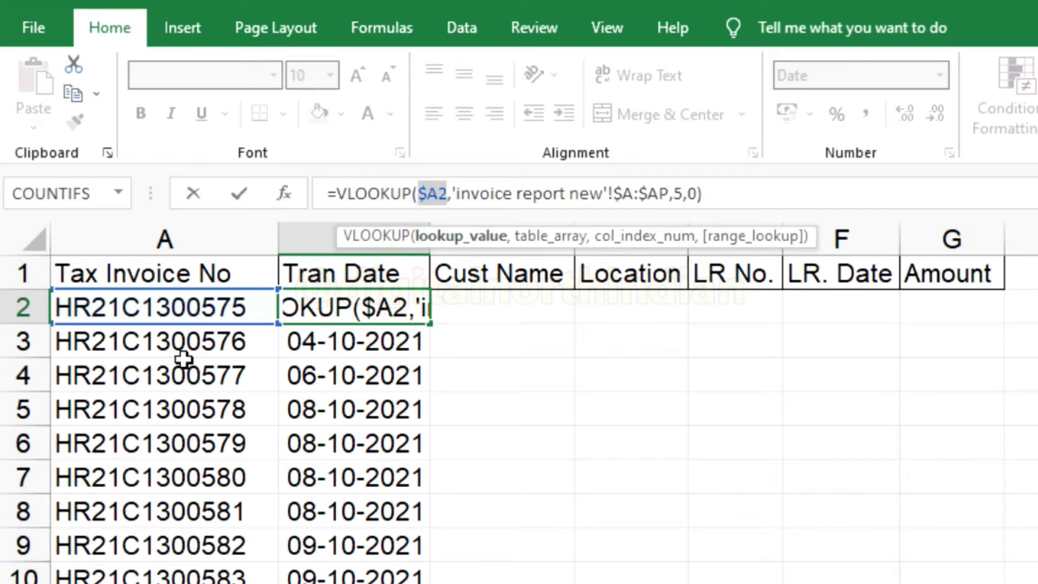
pyautogui.press('Return')
# Step: Copy the B2 formula with locked references into C2 and fit the Cust Name column's width to its content
pyautogui.press('Up')
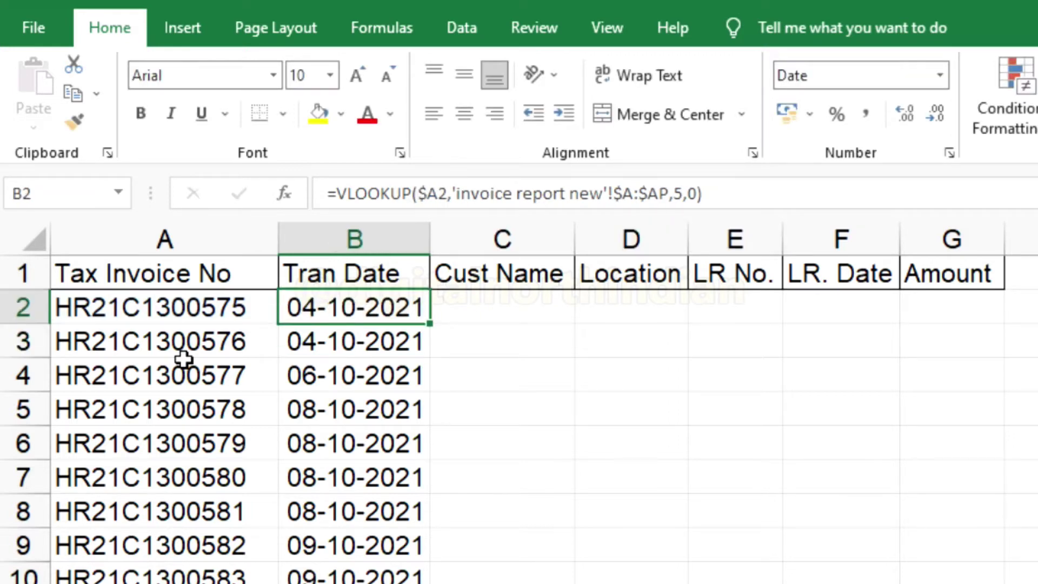
pyautogui.hotkey('ctrl', 'c')
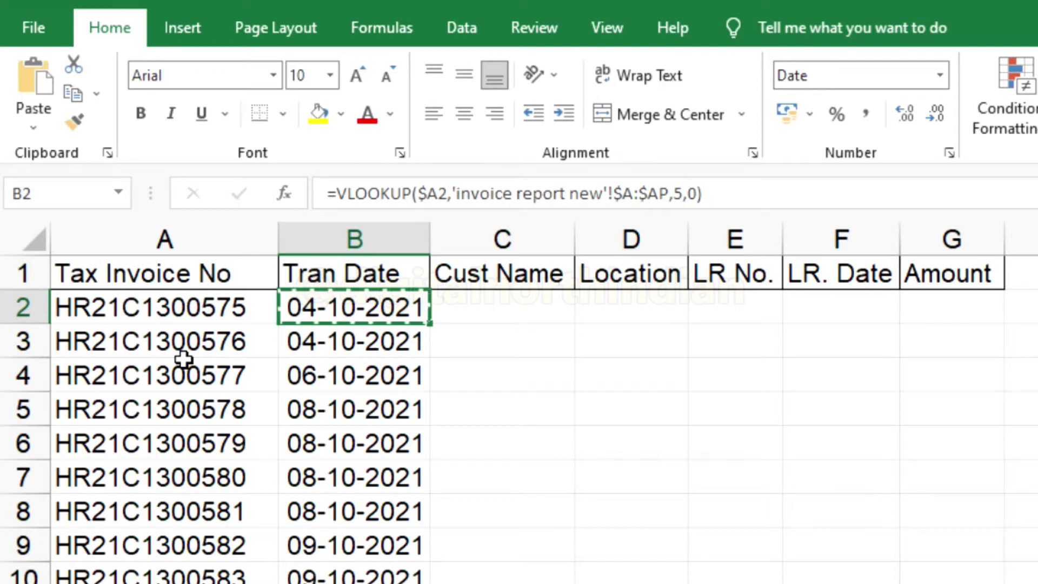
pyautogui.press('Right')
pyautogui.hotkey('ctrl', 'v')
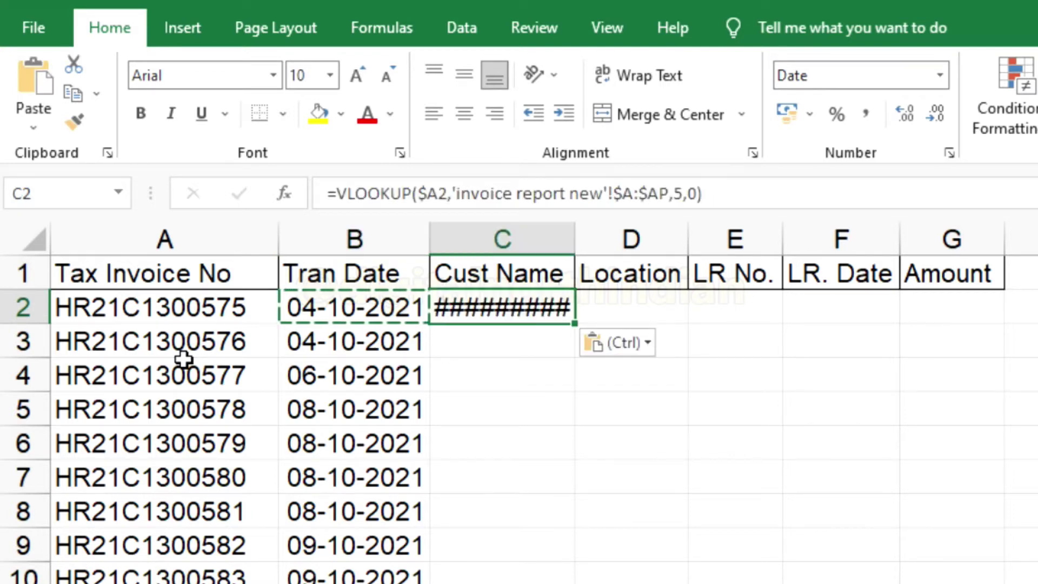
pyautogui.doubleClick(575, 239)
pyautogui.click(541, 463)
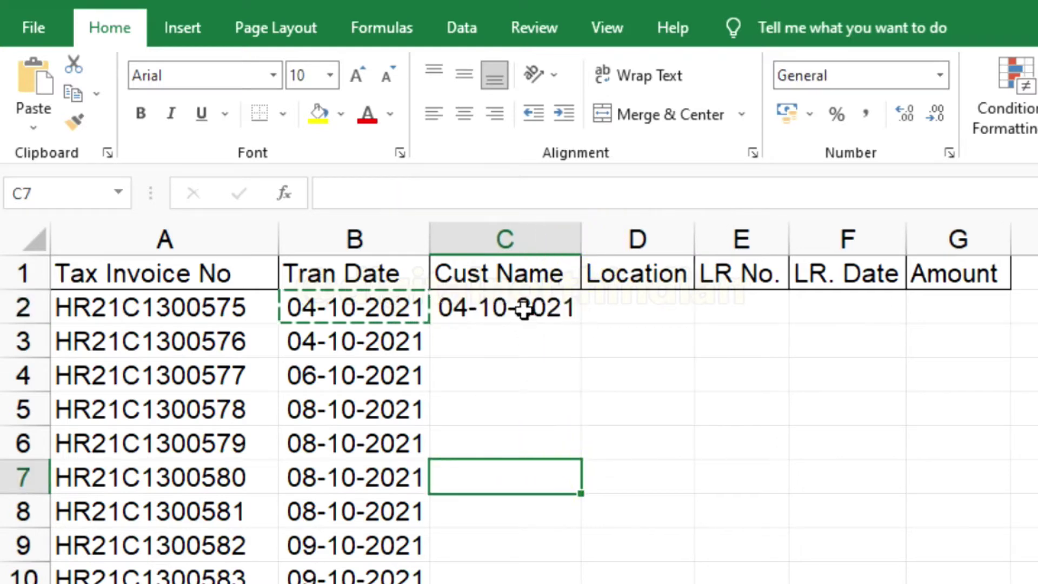
pyautogui.click(528, 308)
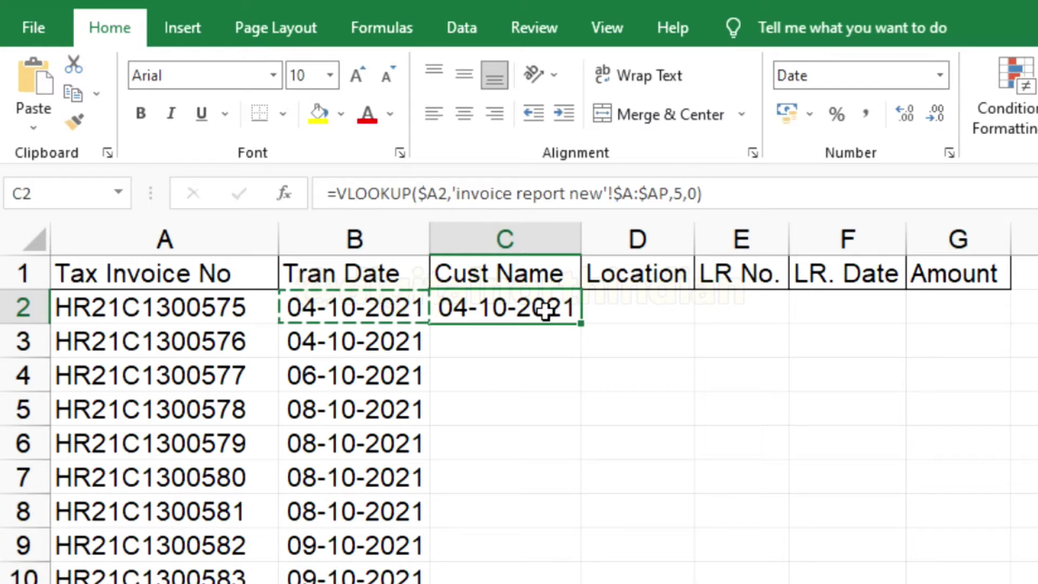
# Step: Count the invoice report's columns from Tax Invoice No through Cust Name and set the column index in the C2 formula to 12
pyautogui.click(683, 193)
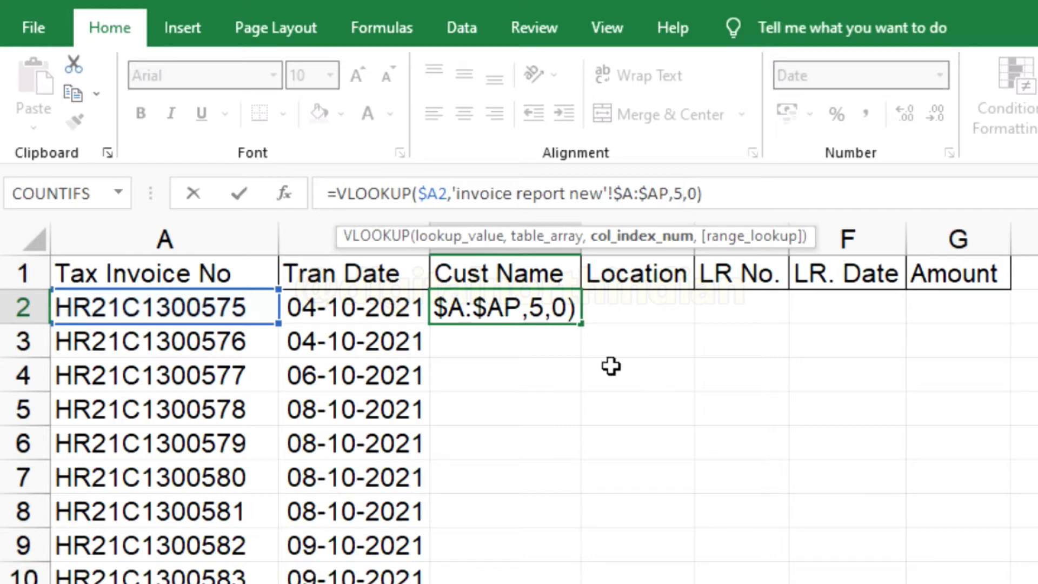
pyautogui.click(519, 356)
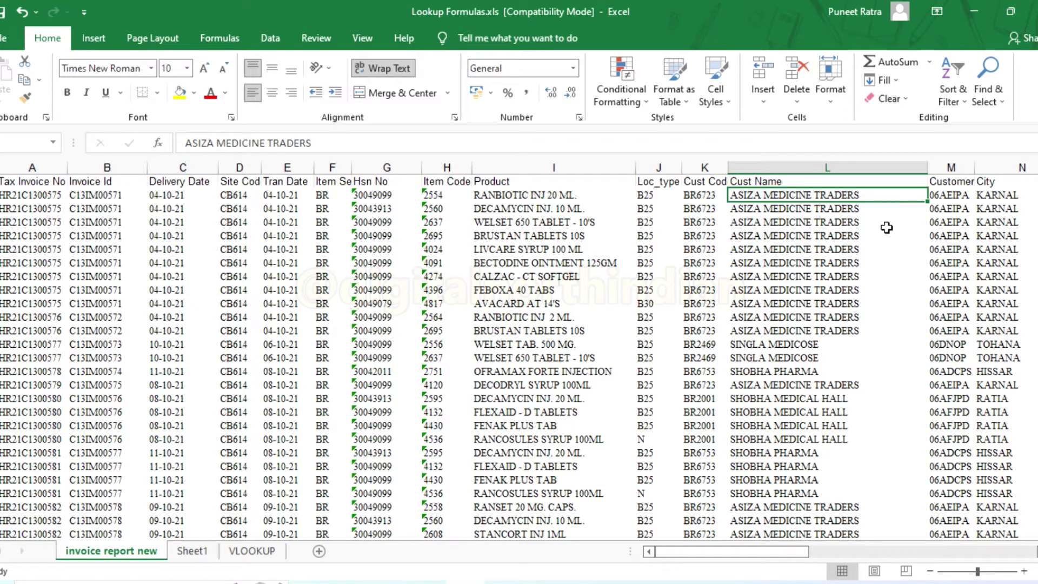
pyautogui.hotkey('shift', 'Home')
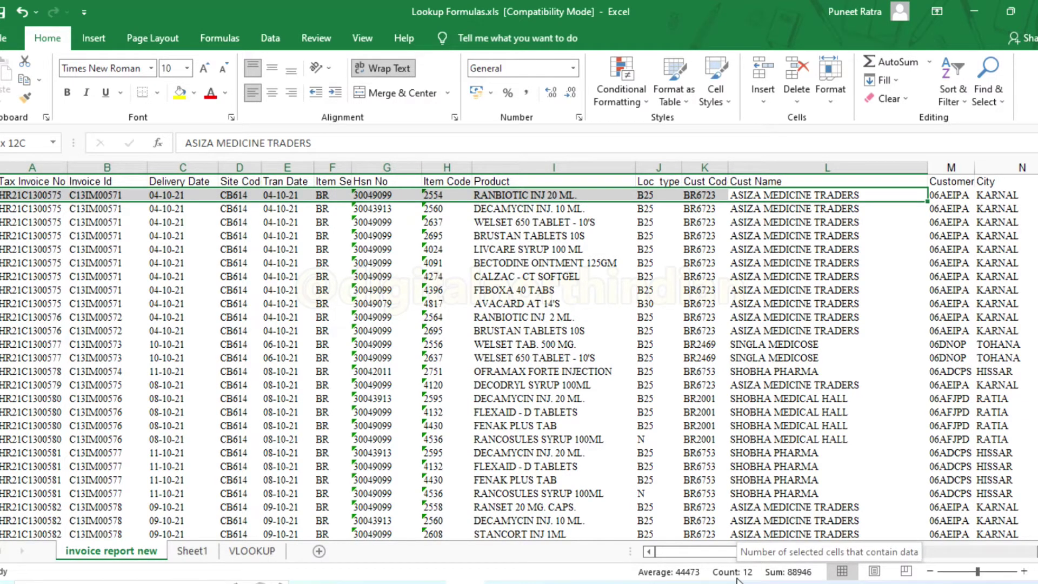
pyautogui.click(262, 551)
pyautogui.click(306, 216)
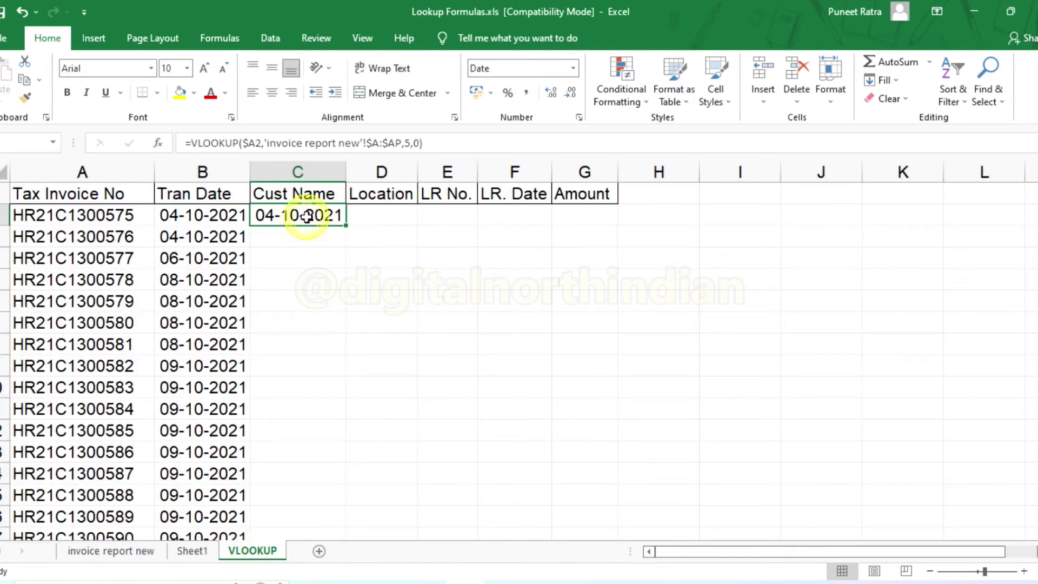
pyautogui.click(412, 144)
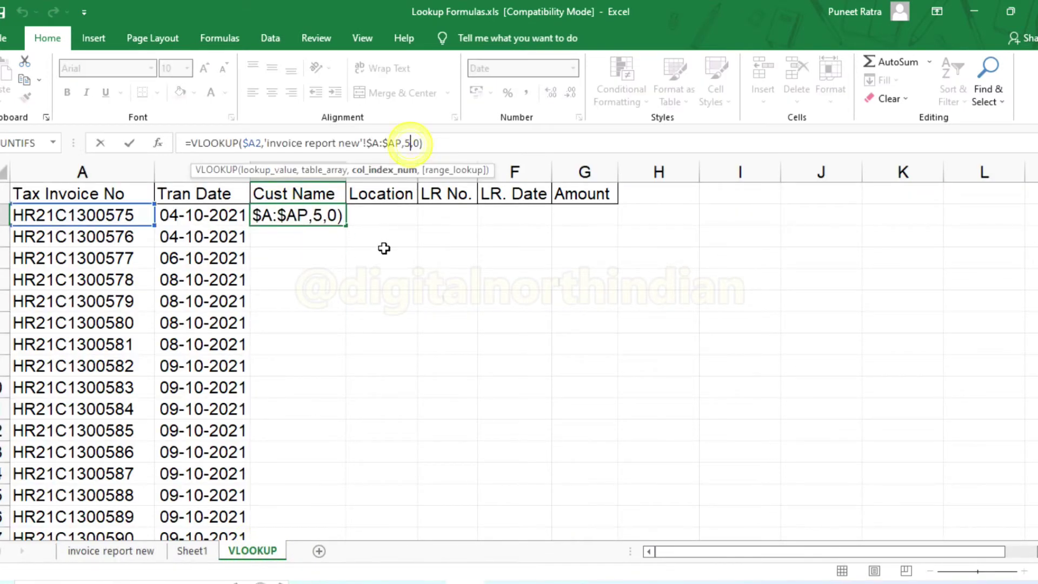
pyautogui.press('BackSpace')
pyautogui.write('12')
pyautogui.press('Return')
# Step: Fill the C2 formula down to the last invoice row and fit the Cust Name column's width to its content
pyautogui.press('Up')
pyautogui.press('Left')
pyautogui.hotkey('ctrl', 'Down')
pyautogui.press('Right')
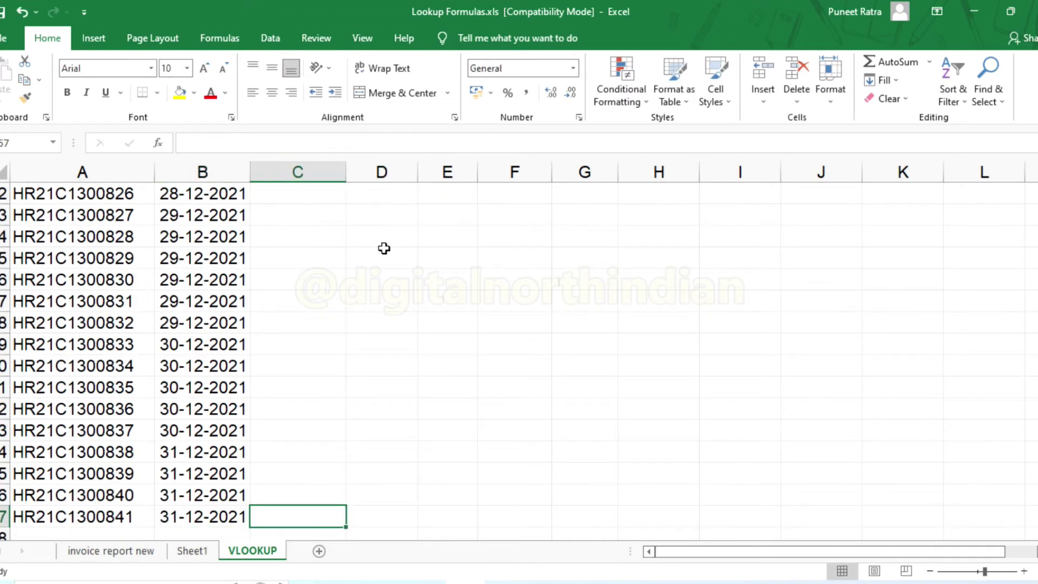
pyautogui.hotkey('ctrl', 'shift', 'Up')
pyautogui.hotkey('ctrl', 'd')
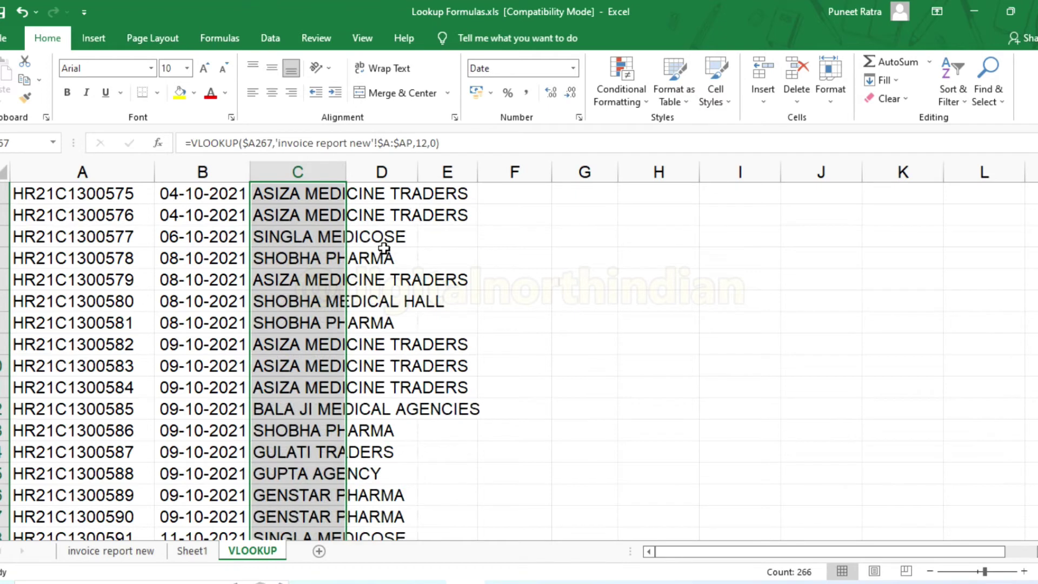
pyautogui.press('Up')
pyautogui.doubleClick(345, 165)
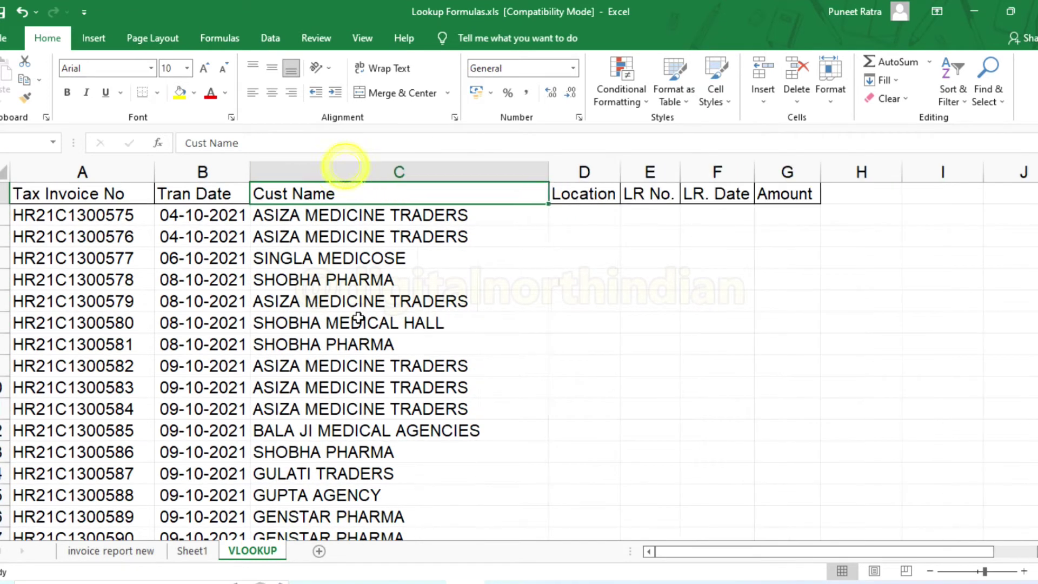
# Step: Copy the C2 formula into D2 and widen the Location column slightly
pyautogui.click(357, 322)
pyautogui.click(387, 216)
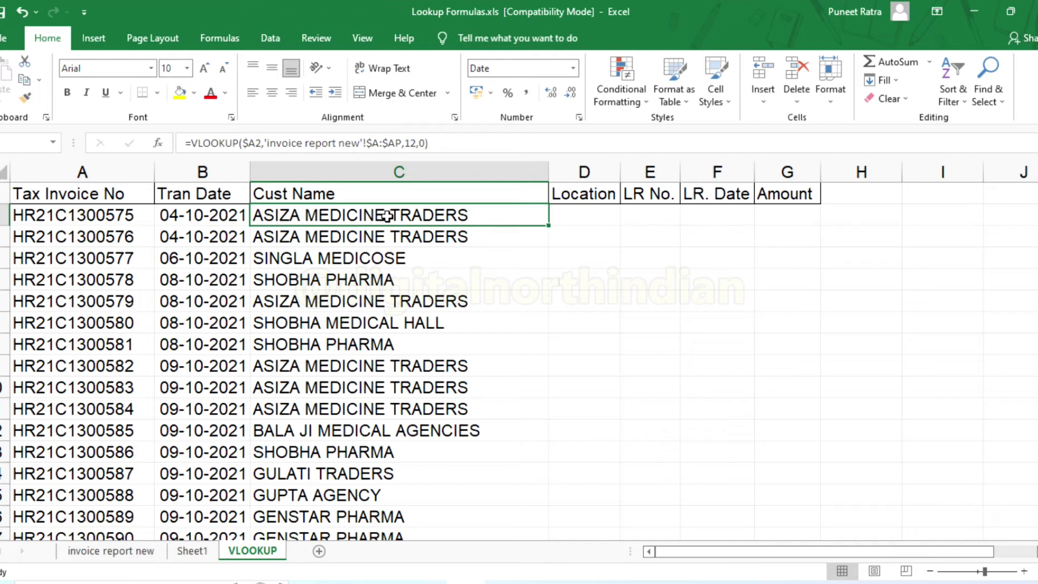
pyautogui.hotkey('ctrl', 'c')
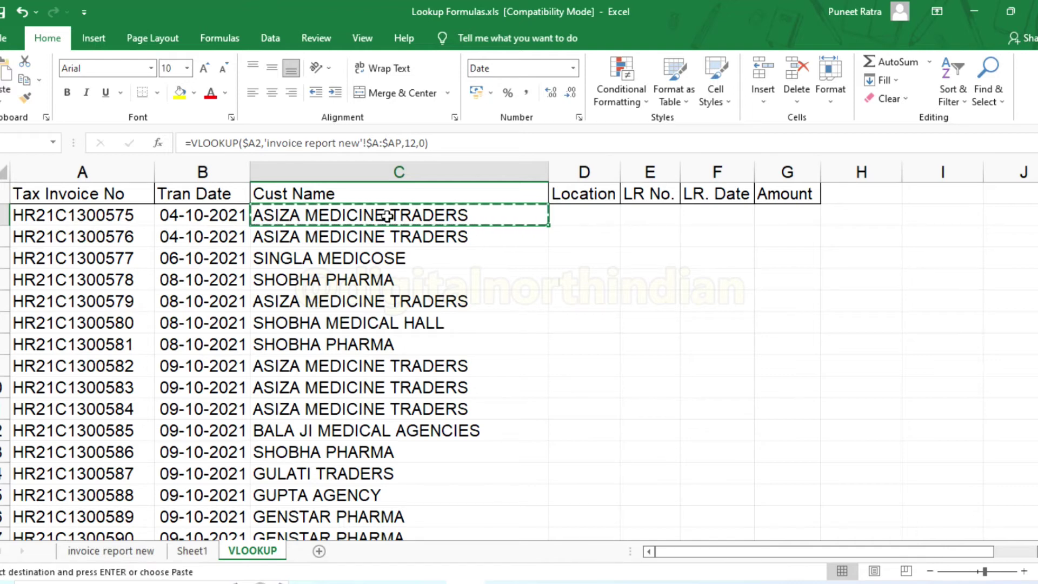
pyautogui.press('Right')
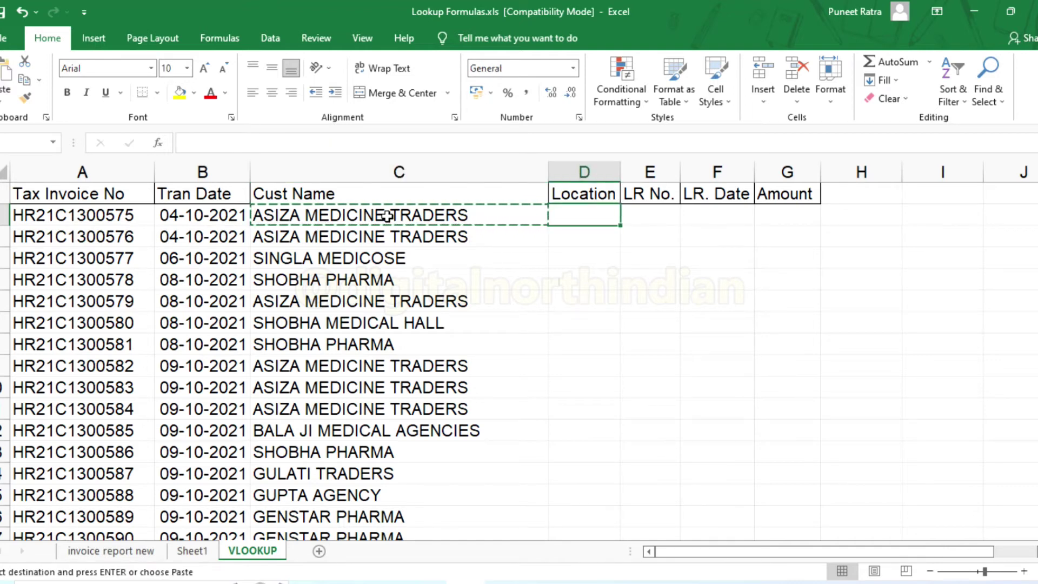
pyautogui.hotkey('ctrl', 'v')
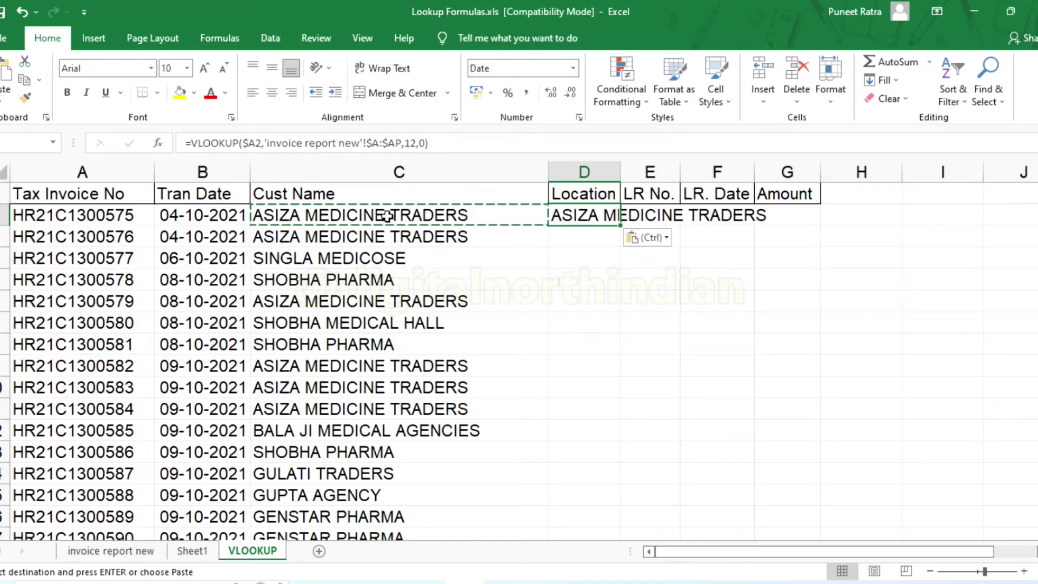
pyautogui.click(412, 143)
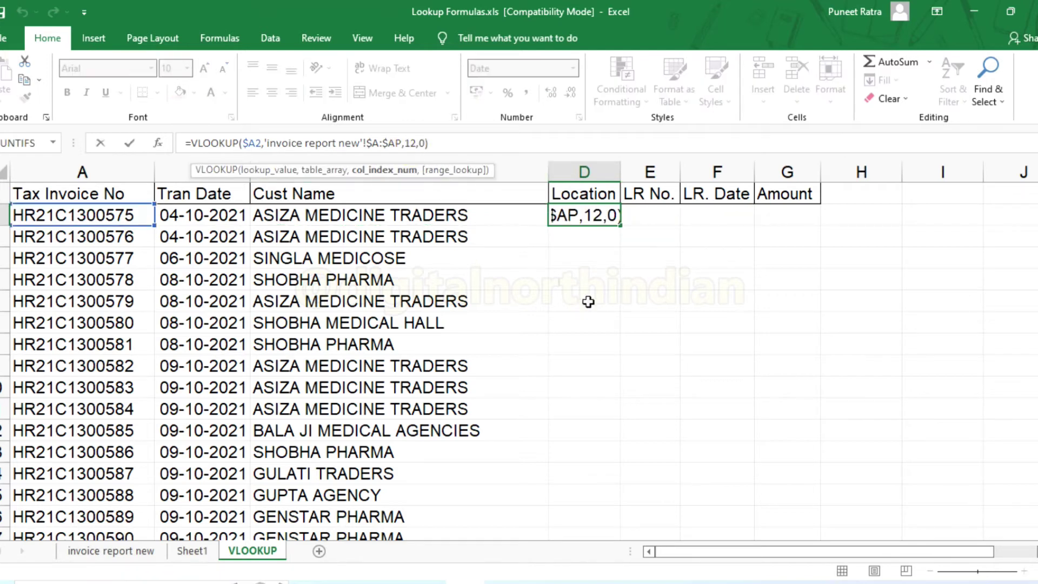
pyautogui.click(618, 300)
pyautogui.click(597, 214)
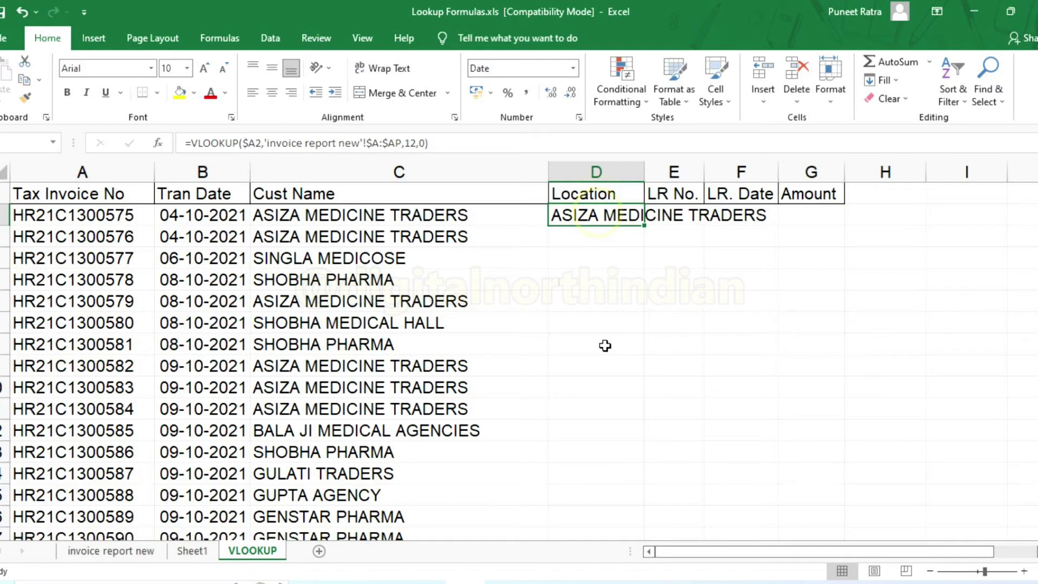
# Step: Count the invoice report's columns from Tax Invoice No through City and set the column index in the D2 formula to 14
pyautogui.click(107, 554)
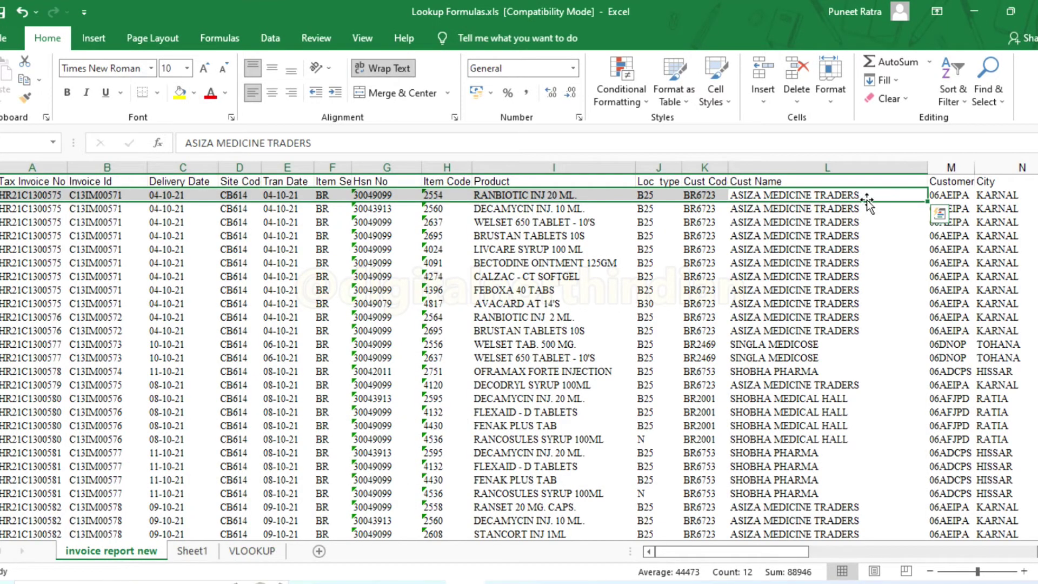
pyautogui.click(1015, 192)
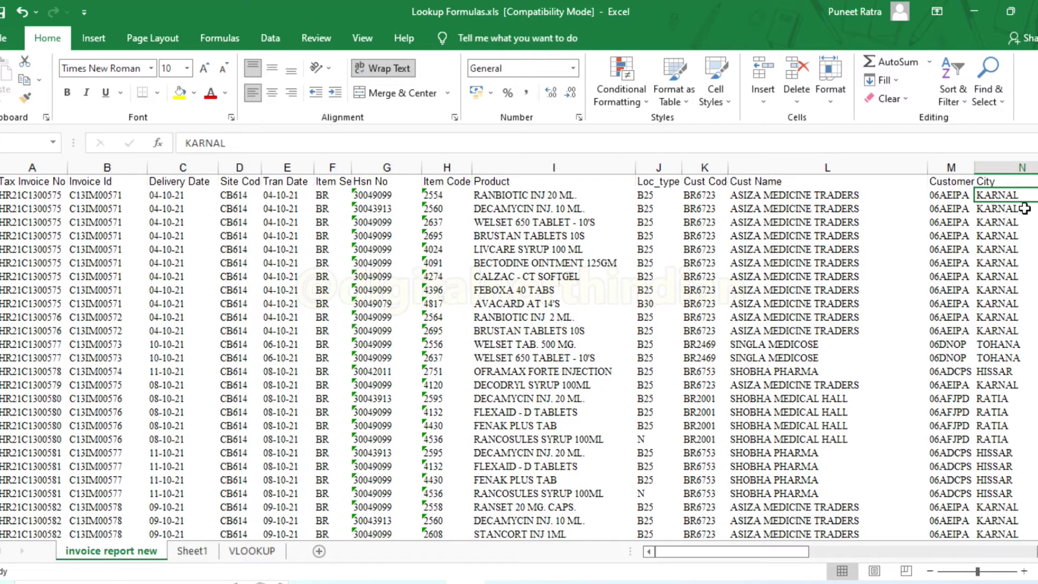
pyautogui.hotkey('ctrl', 'shift', 'Left')
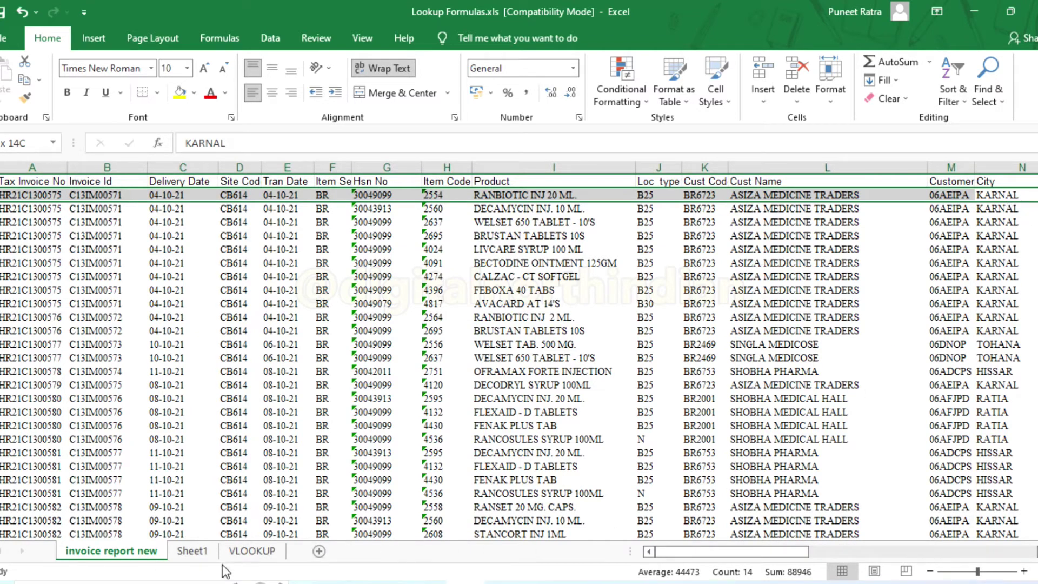
pyautogui.click(246, 551)
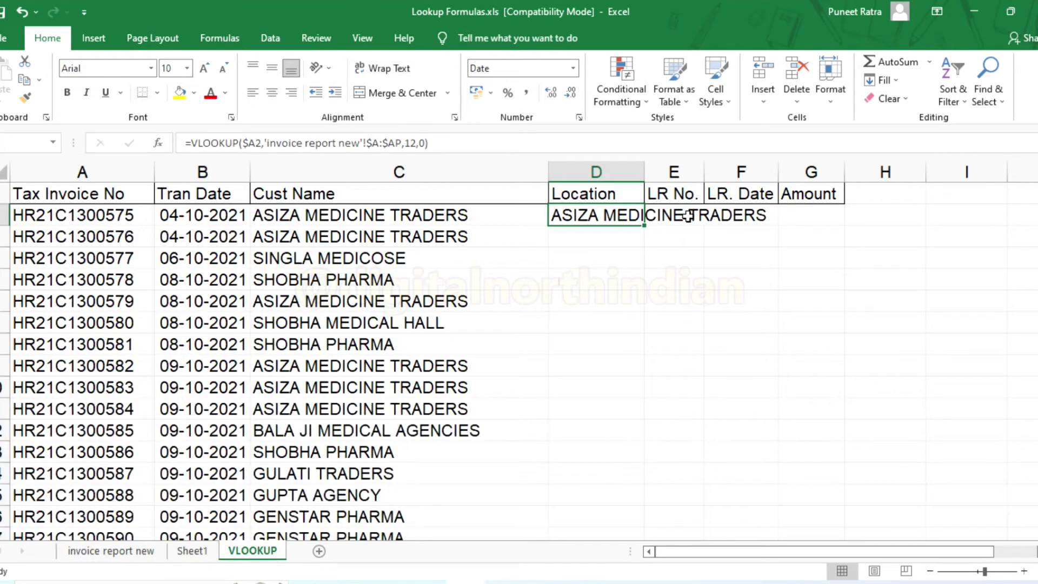
pyautogui.click(415, 143)
pyautogui.press('BackSpace')
pyautogui.write('4')
pyautogui.press('Return')
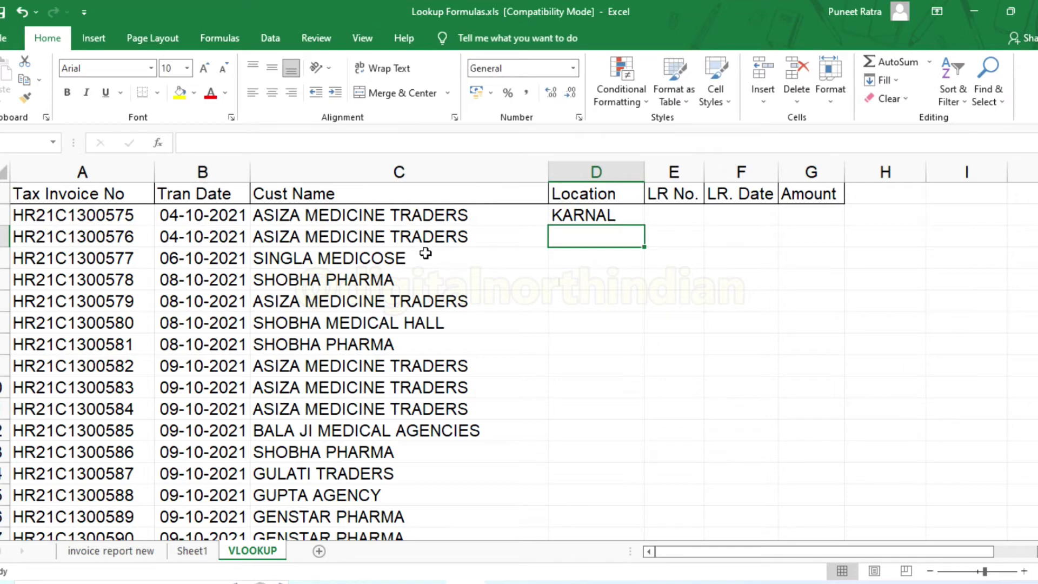
# Step: Fill the D2 formula down the Location column to the last invoice row
pyautogui.click(627, 211)
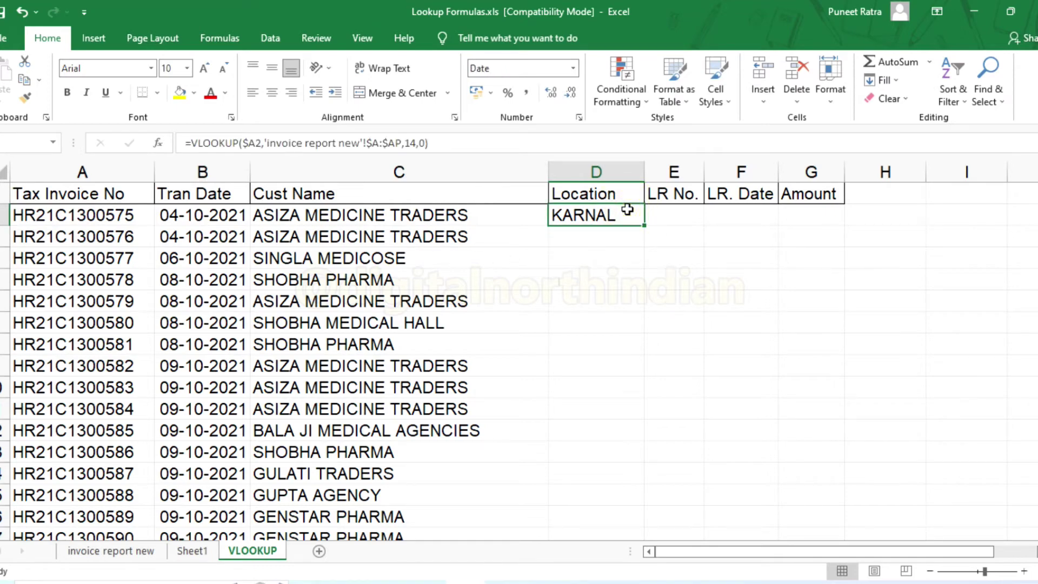
pyautogui.press('Left')
pyautogui.hotkey('ctrl', 'Down')
pyautogui.press('Right')
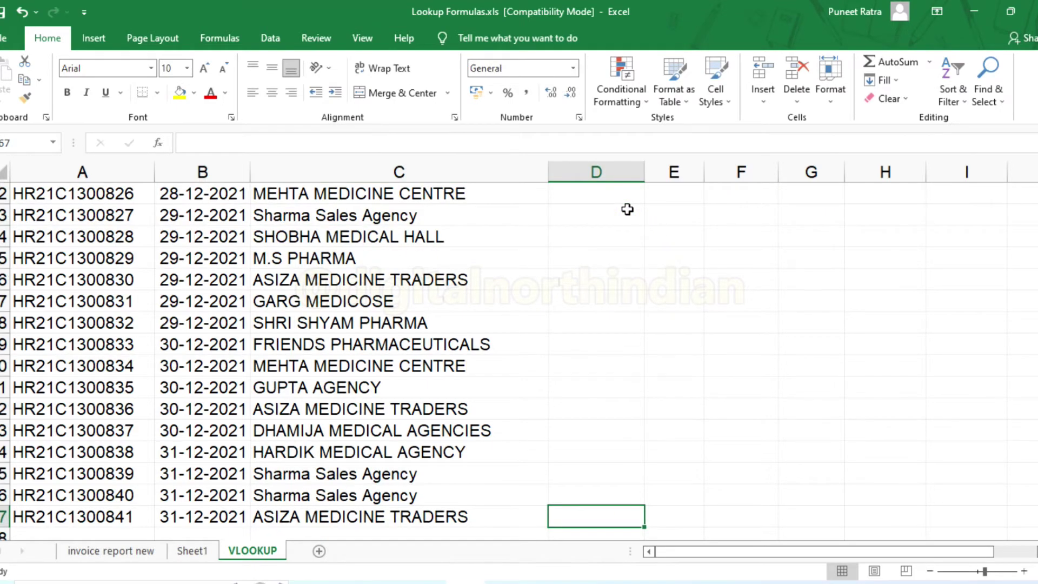
pyautogui.hotkey('ctrl', 'shift', 'Up')
pyautogui.hotkey('ctrl', 'd')
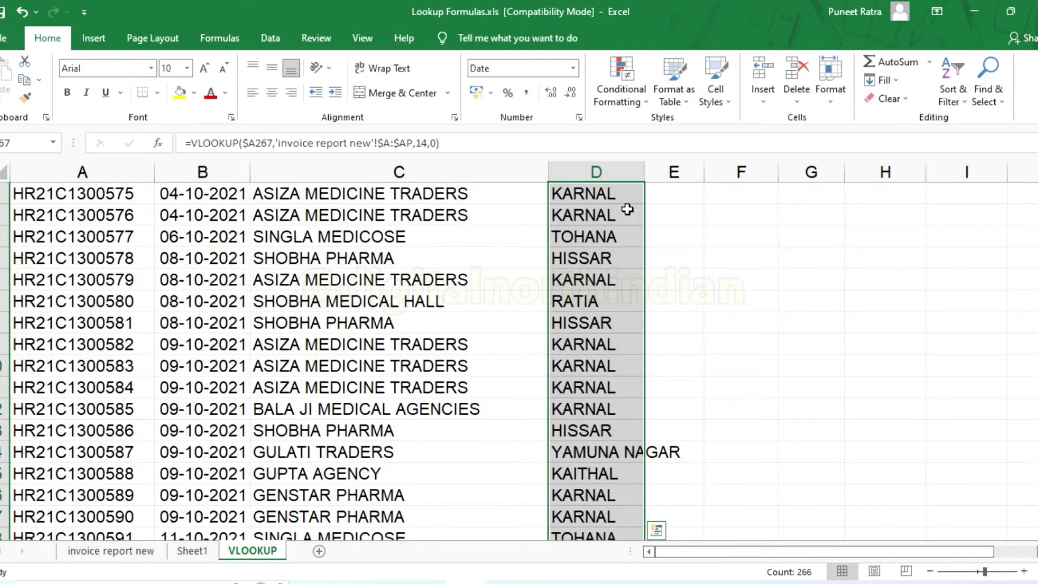
pyautogui.hotkey('ctrl', 'Up')
pyautogui.press('Right')
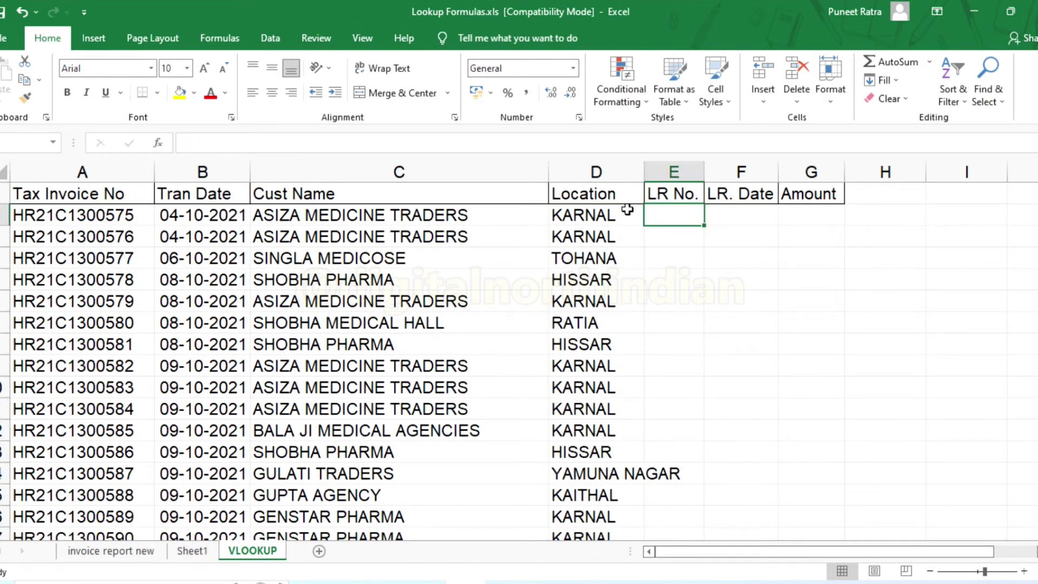
# Step: Copy the Location formula from D2 into E2 under LR No
pyautogui.click(627, 210)
pyautogui.hotkey('ctrl', 'c')
pyautogui.press('Right')
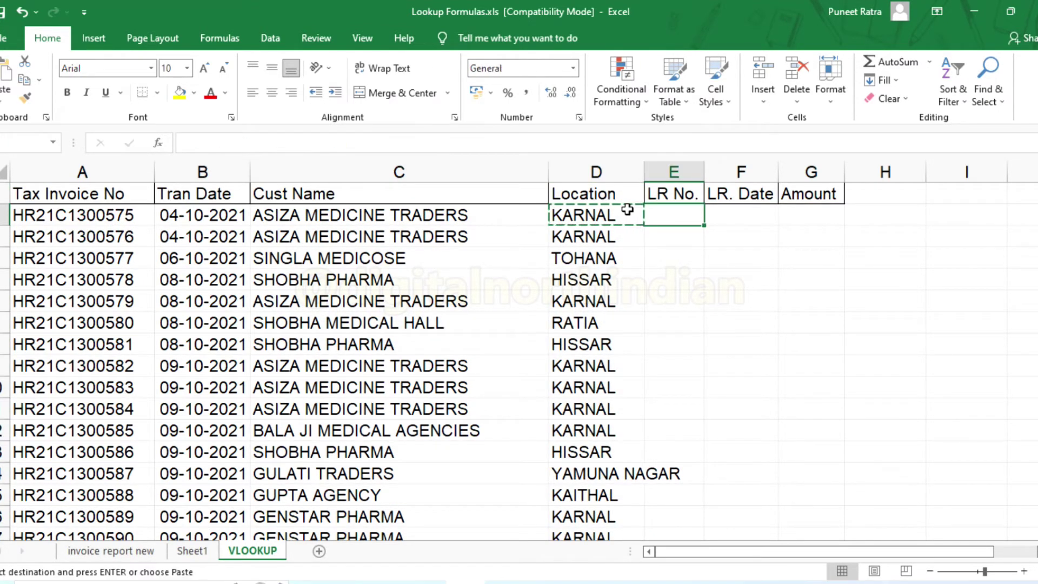
pyautogui.hotkey('ctrl', 'v')
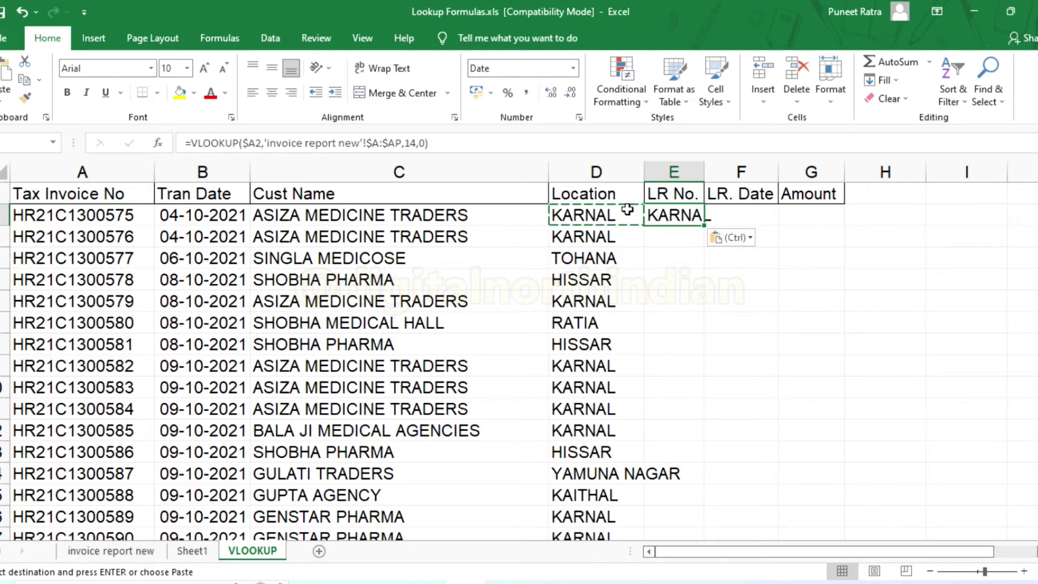
pyautogui.press('Left')
pyautogui.press('Escape')
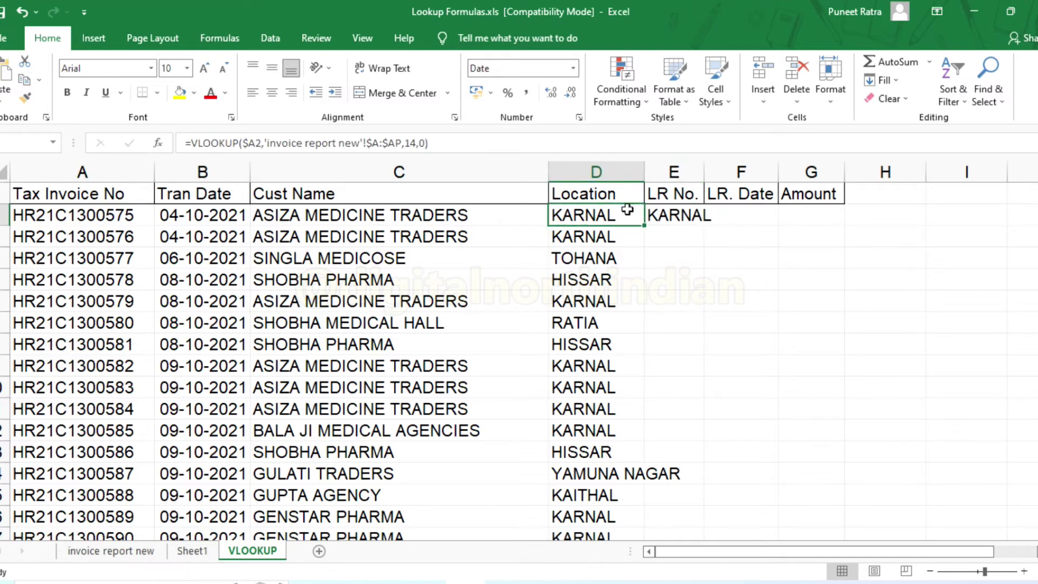
pyautogui.click(663, 215)
pyautogui.click(420, 145)
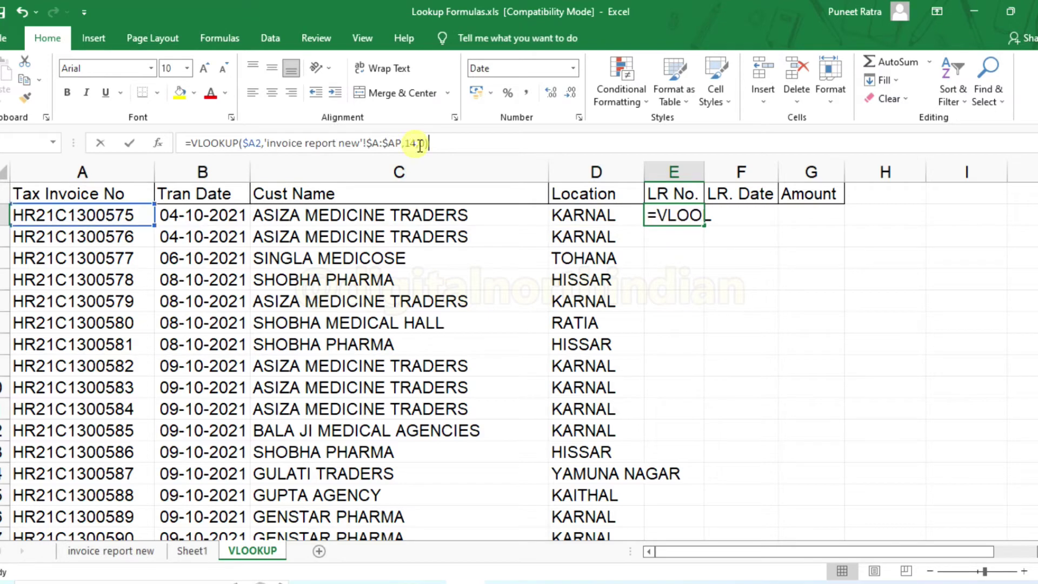
pyautogui.press('Return')
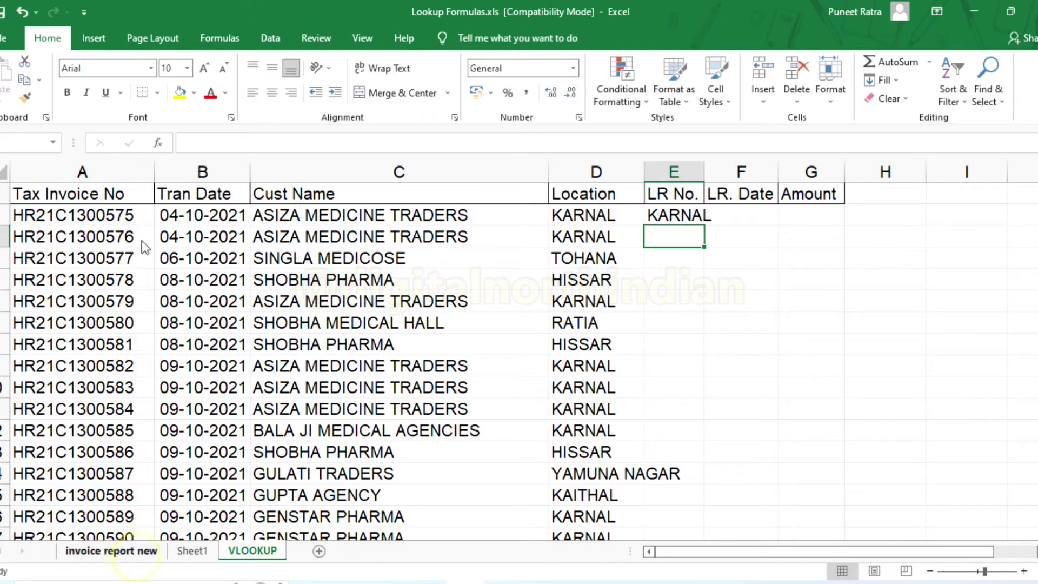
# Step: Locate the Lr No column on the invoice report new sheet and count the columns from Tax Invoice No through it
pyautogui.click(110, 551)
pyautogui.click(76, 235)
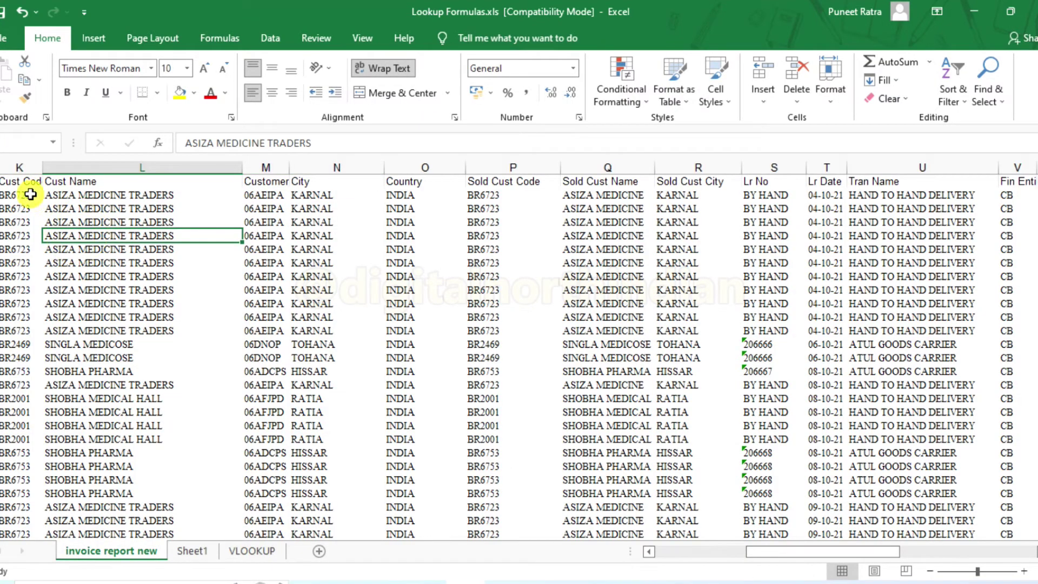
pyautogui.click(31, 195)
pyautogui.hotkey('ctrl', 'Right')
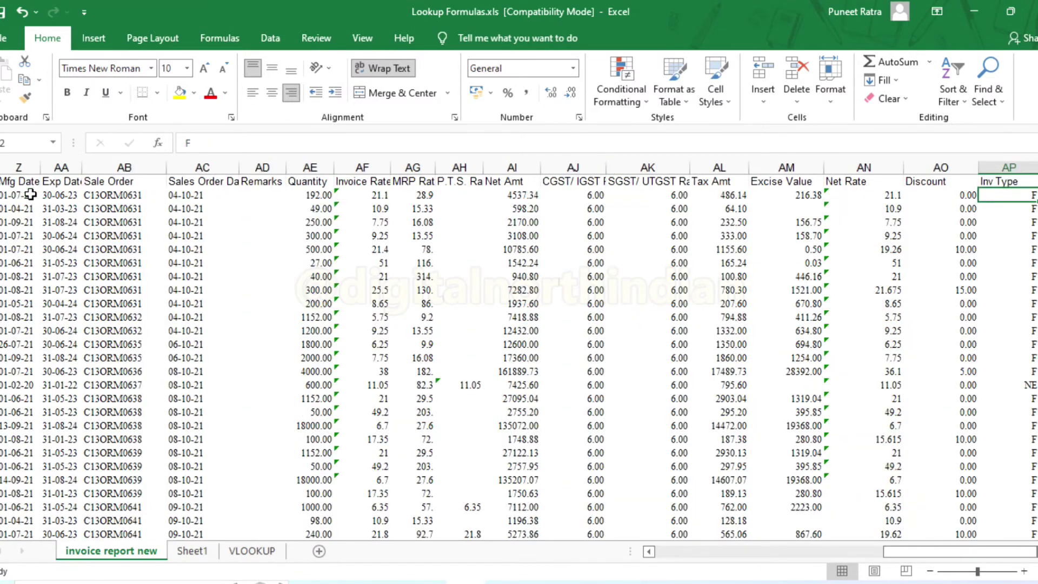
pyautogui.press('Left')
pyautogui.press('Left')
pyautogui.press('Left')
pyautogui.press('Left')
pyautogui.press('Left')
pyautogui.press('Left')
pyautogui.press('Left')
pyautogui.press('Left')
pyautogui.press('Left')
pyautogui.press('Left')
pyautogui.press('Left')
pyautogui.press('Left')
pyautogui.press('Left')
pyautogui.press('Left')
pyautogui.press('Left')
pyautogui.press('Left')
pyautogui.press('Left')
pyautogui.press('Left')
pyautogui.press('Left')
pyautogui.press('Left')
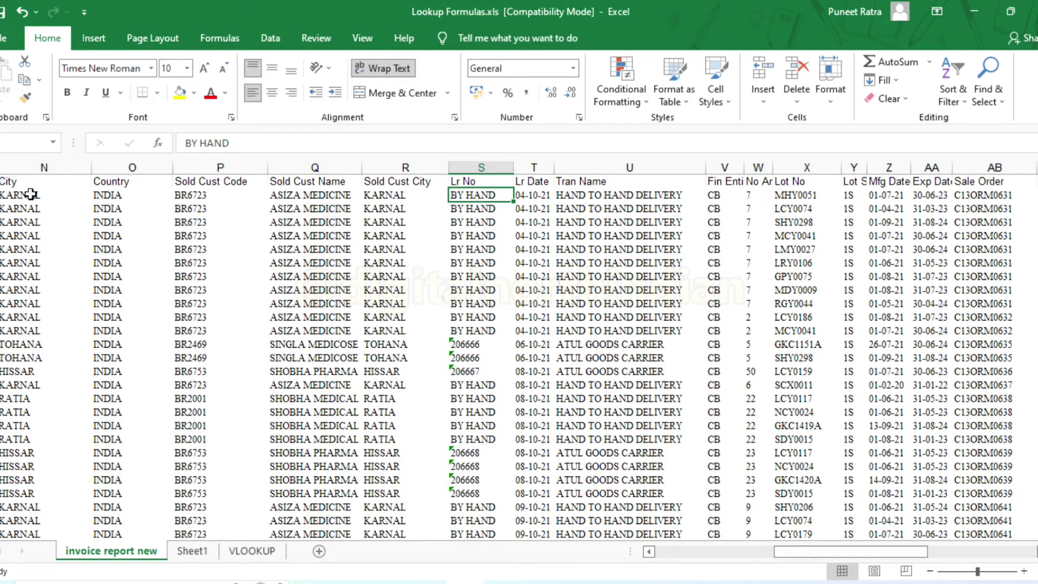
pyautogui.hotkey('shift', 'Home')
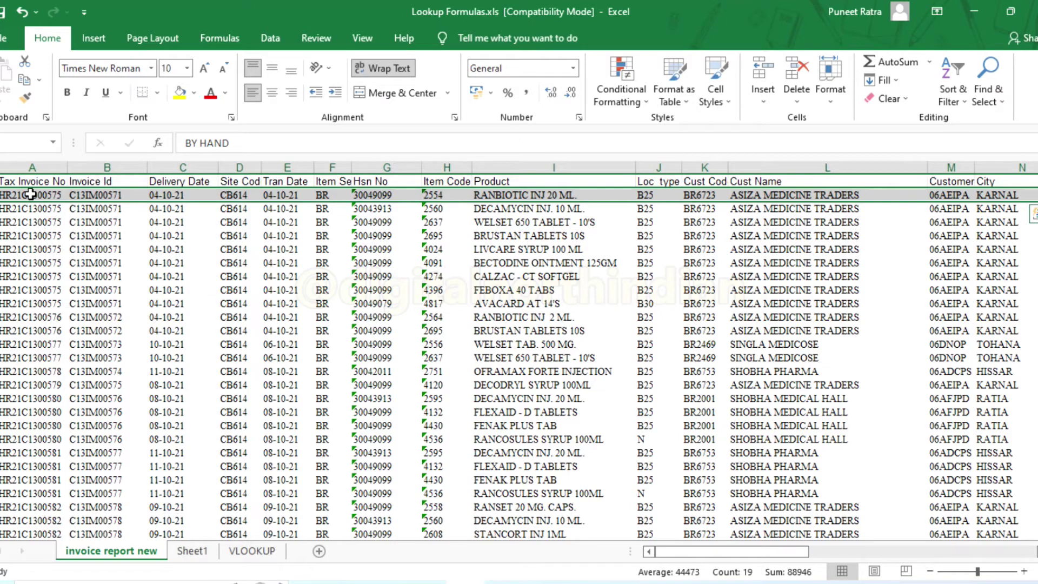
# Step: Set the column index of the VLOOKUP formula in E2 to 19 on the VLOOKUP sheet
pyautogui.click(252, 551)
pyautogui.click(681, 216)
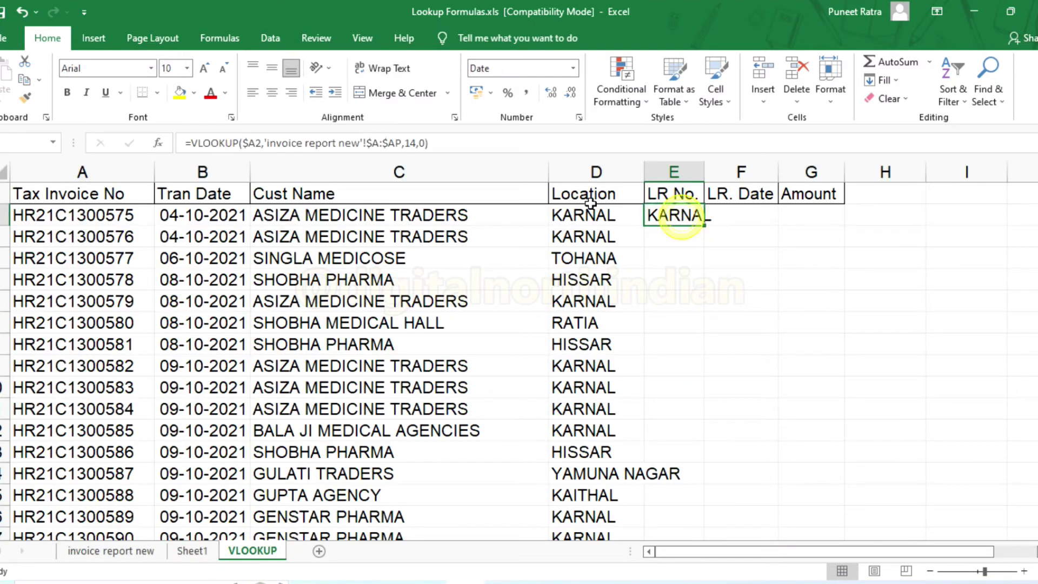
pyautogui.click(410, 142)
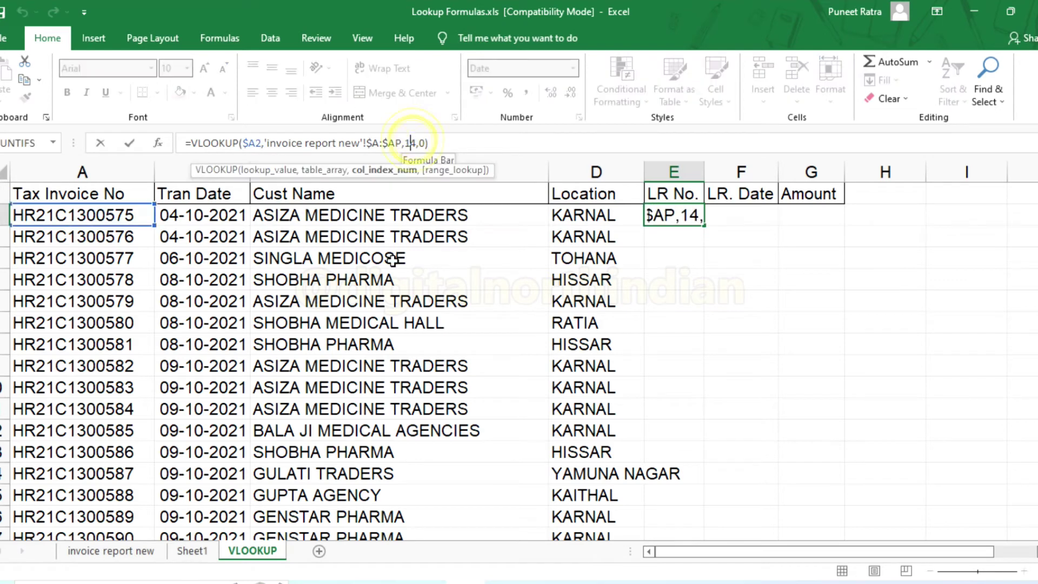
pyautogui.press('BackSpace')
pyautogui.write('9')
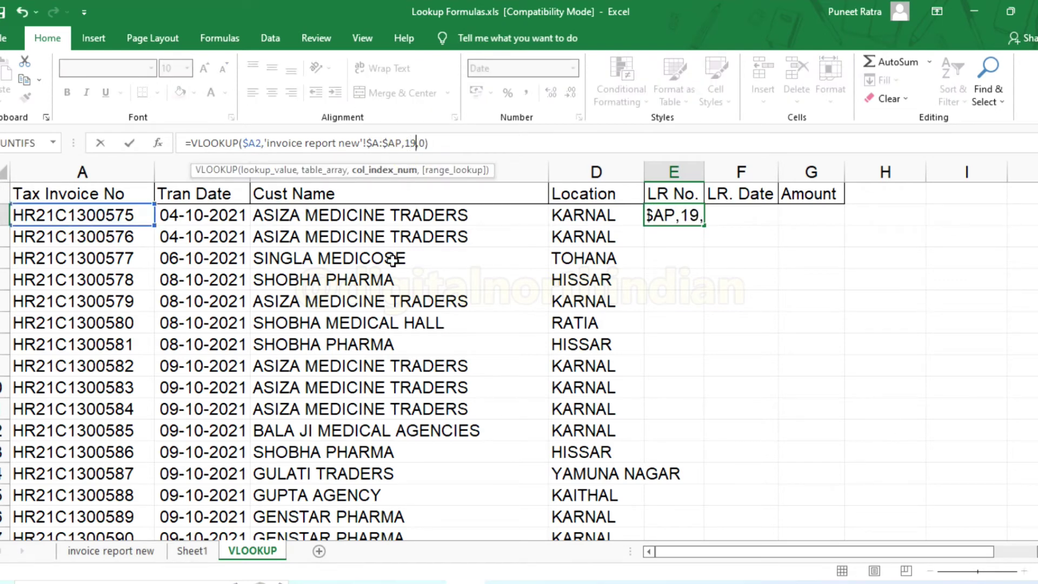
pyautogui.press('Return')
# Step: Fill the E2 formula down the LR No. column to the last invoice row and autofit the column's width
pyautogui.press('Up')
pyautogui.press('Left')
pyautogui.hotkey('ctrl', 'Down')
pyautogui.press('Right')
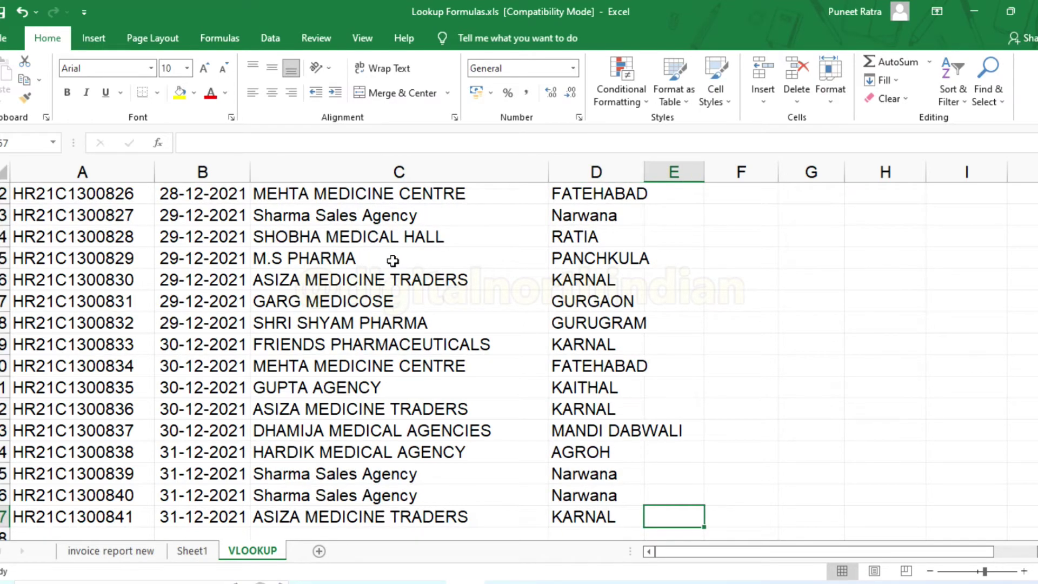
pyautogui.hotkey('ctrl', 'shift', 'Up')
pyautogui.hotkey('ctrl', 'd')
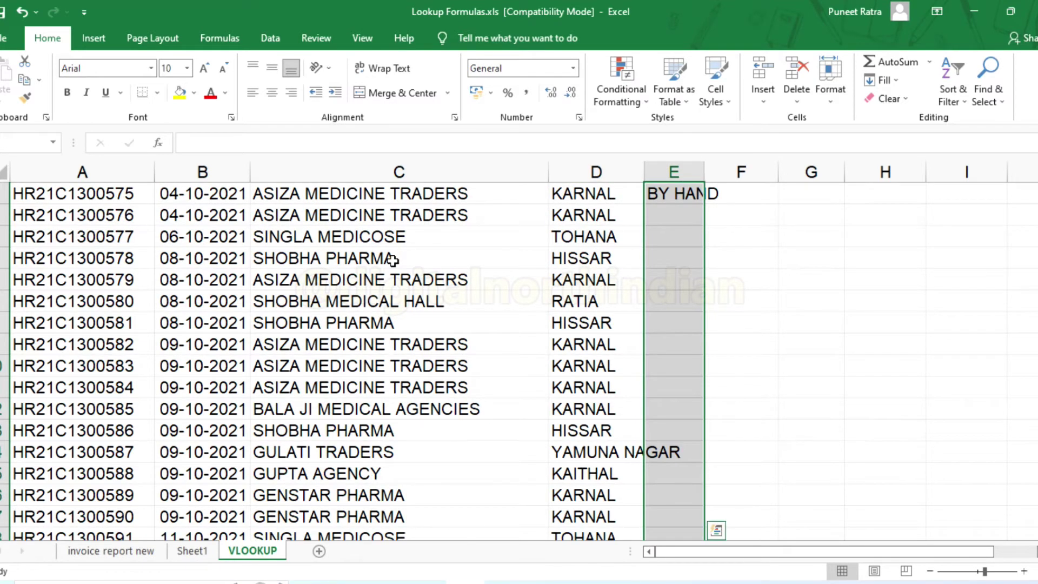
pyautogui.hotkey('ctrl', 'Up')
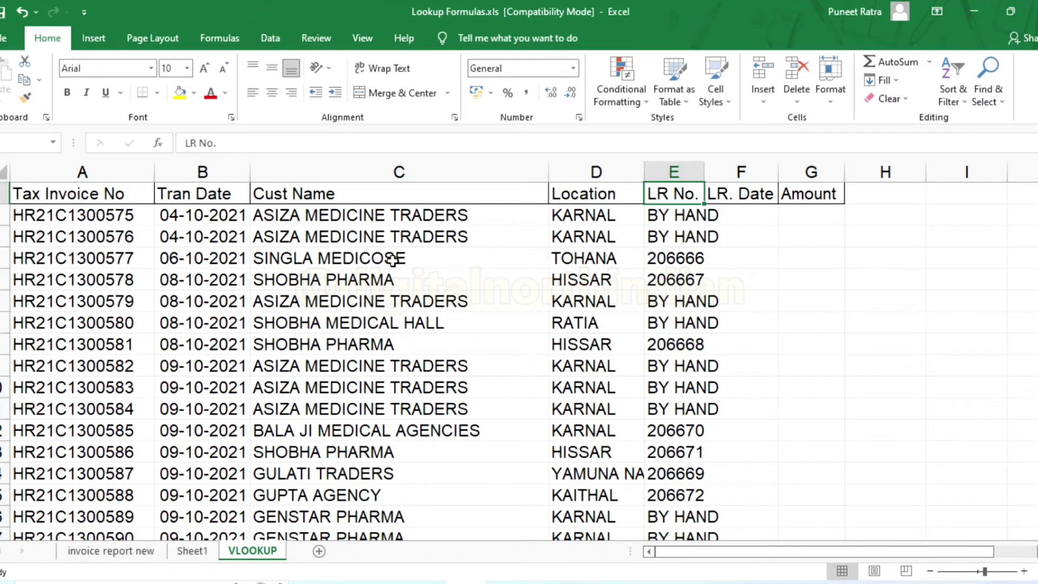
pyautogui.doubleClick(707, 172)
# Step: Copy the LR No. formula from E2 into F2 under LR. Date and widen column F slightly
pyautogui.click(758, 215)
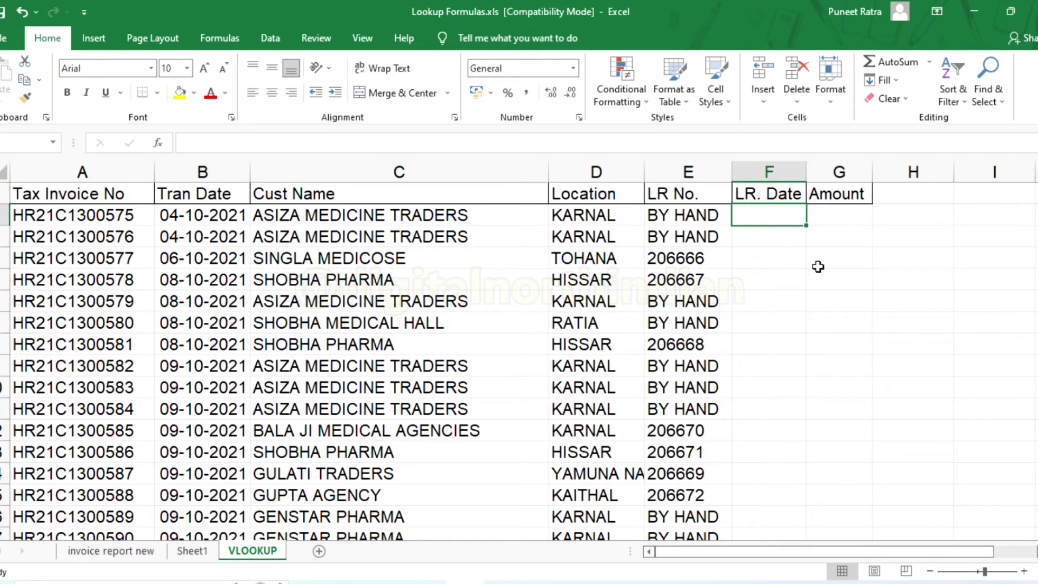
pyautogui.press('Left')
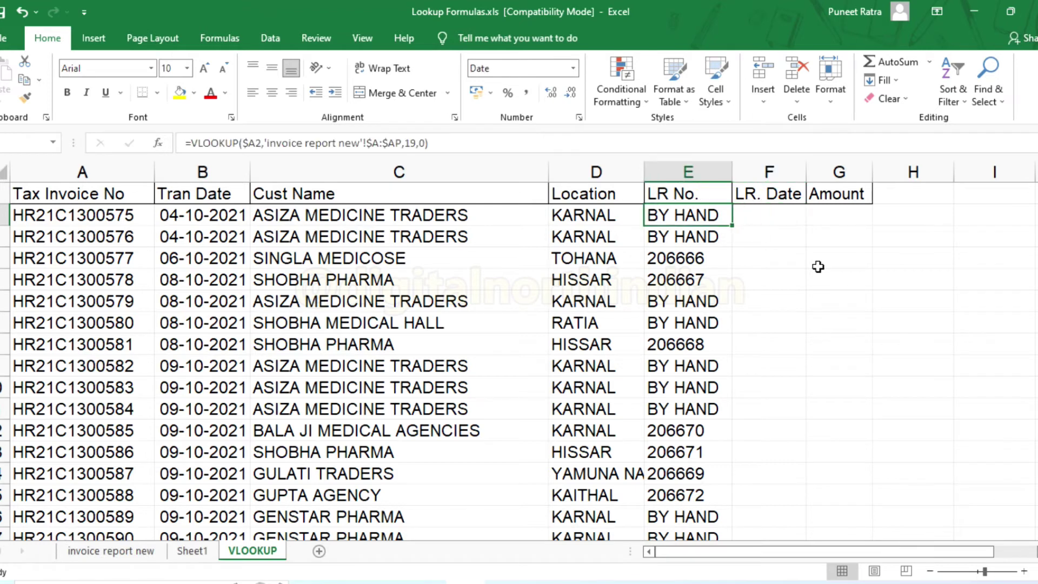
pyautogui.hotkey('ctrl', 'c')
pyautogui.press('Right')
pyautogui.hotkey('ctrl', 'v')
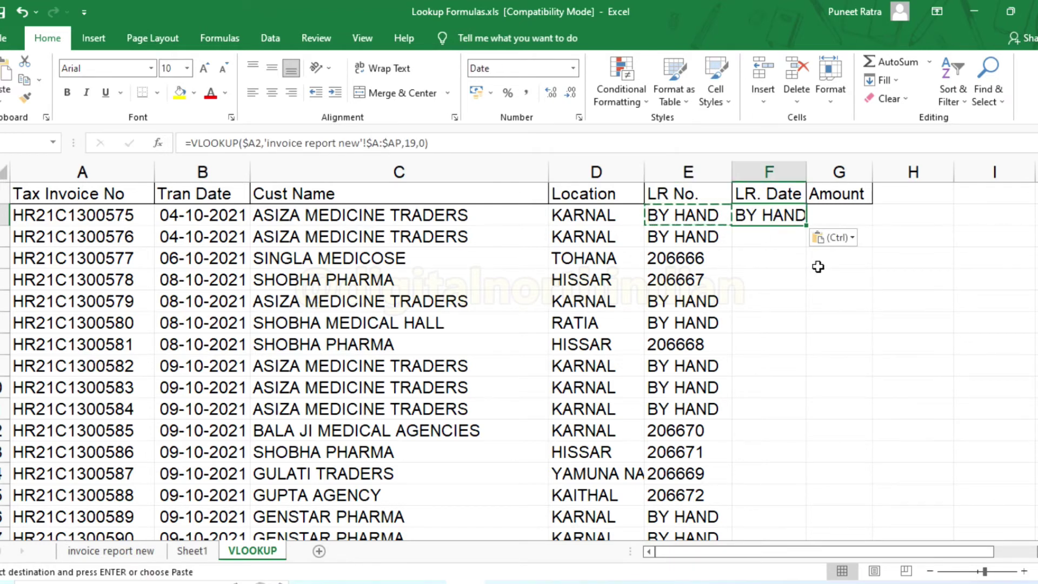
pyautogui.press('Escape')
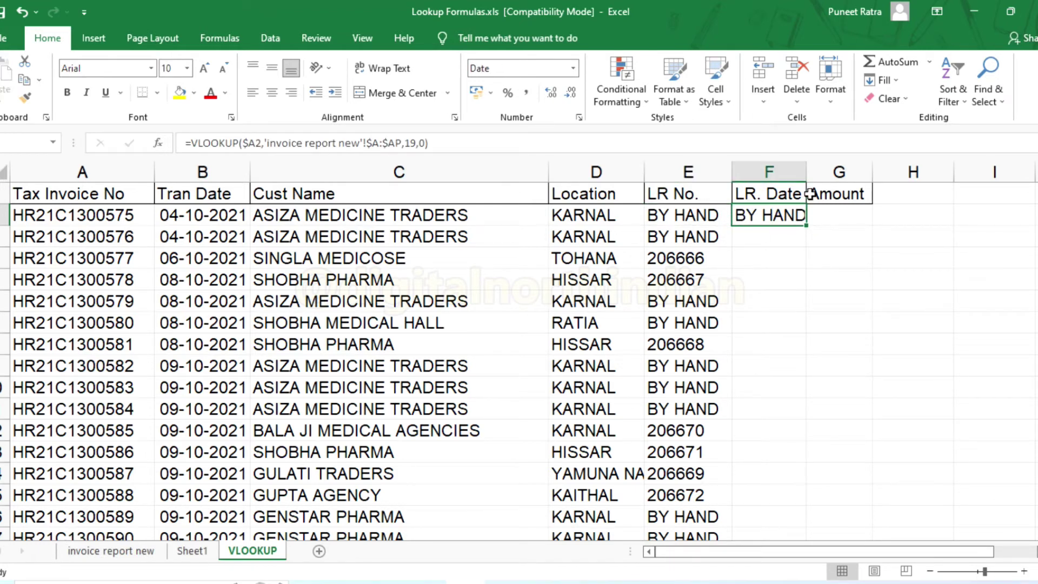
pyautogui.moveTo(804, 172); pyautogui.dragTo(818, 172)
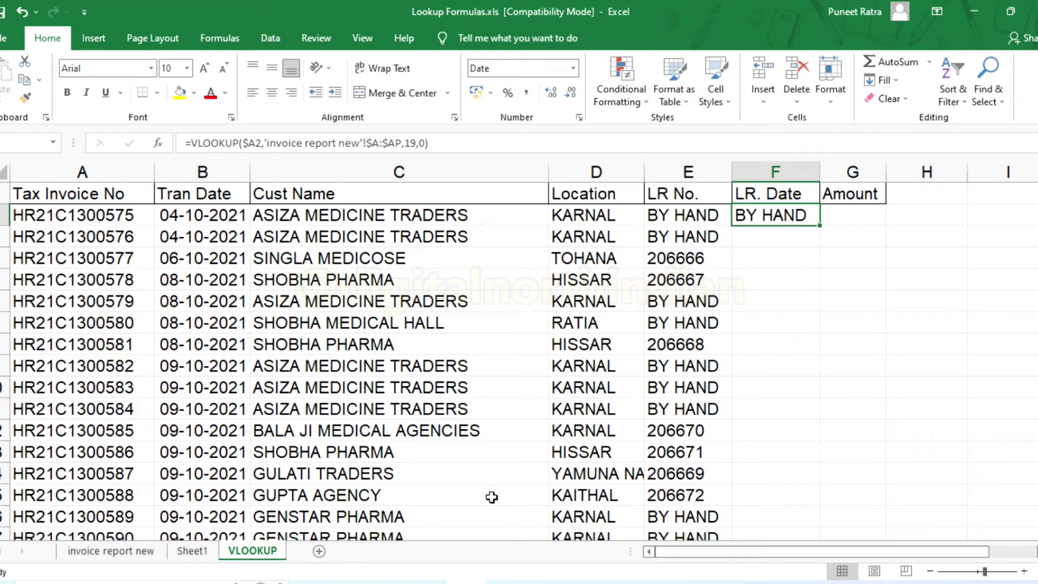
# Step: Count the columns from Tax Invoice No through Lr Date on the invoice report new sheet
pyautogui.click(86, 557)
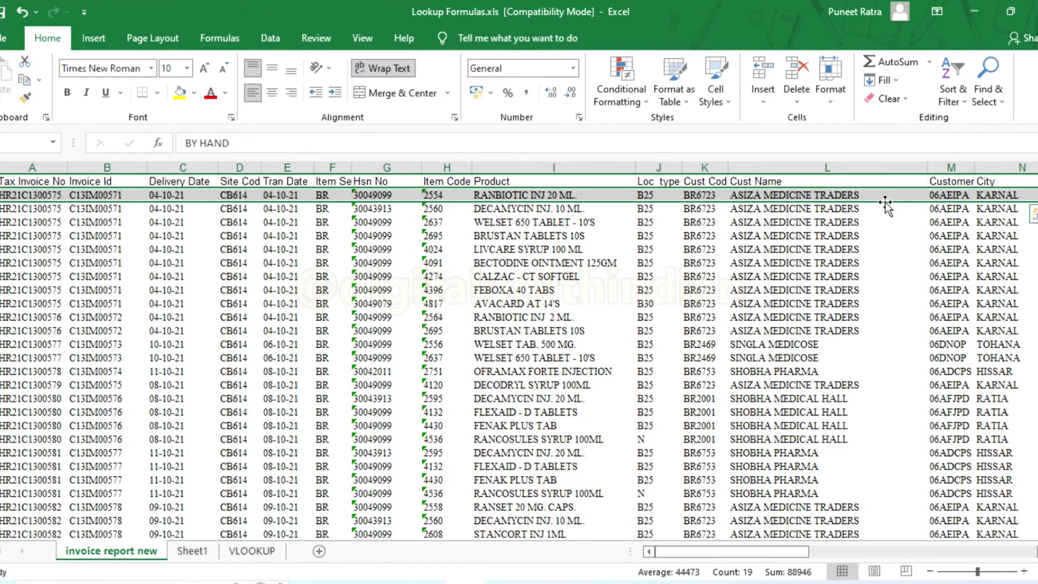
pyautogui.press('Right')
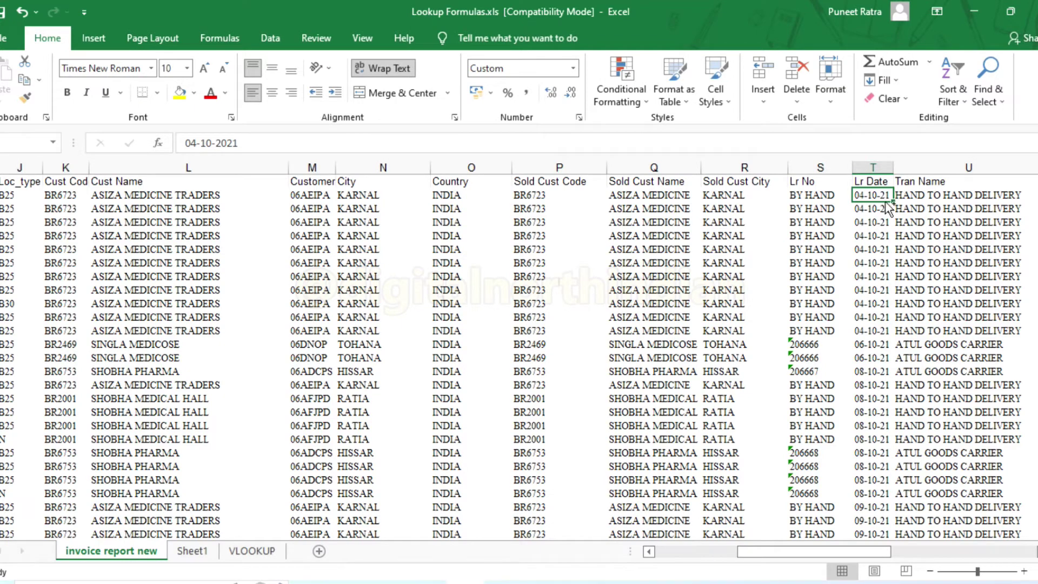
pyautogui.hotkey('shift', 'space')
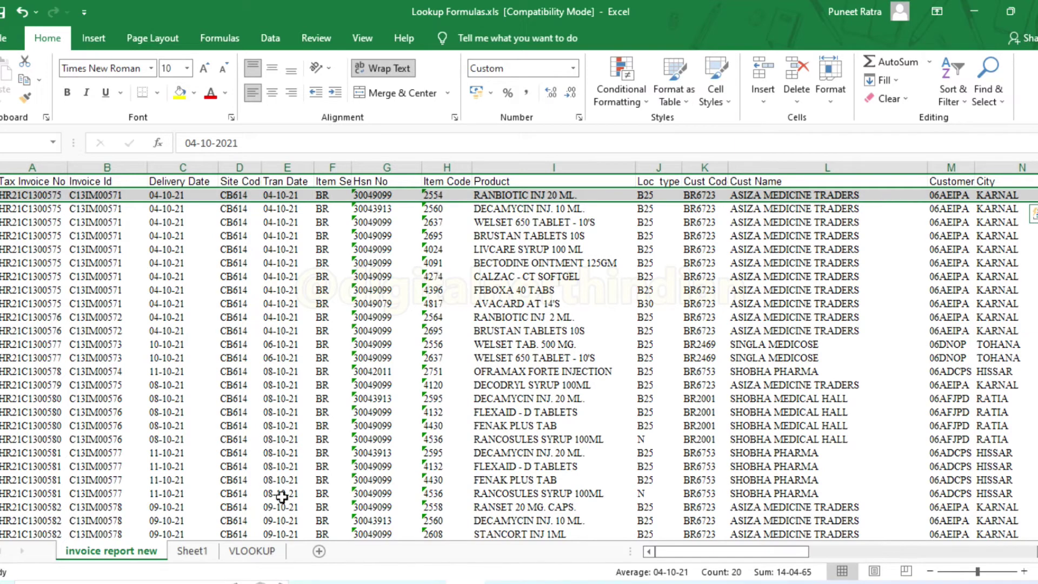
# Step: Set the column index in the VLOOKUP sheet's F2 formula to 20 and autofit column F
pyautogui.click(263, 552)
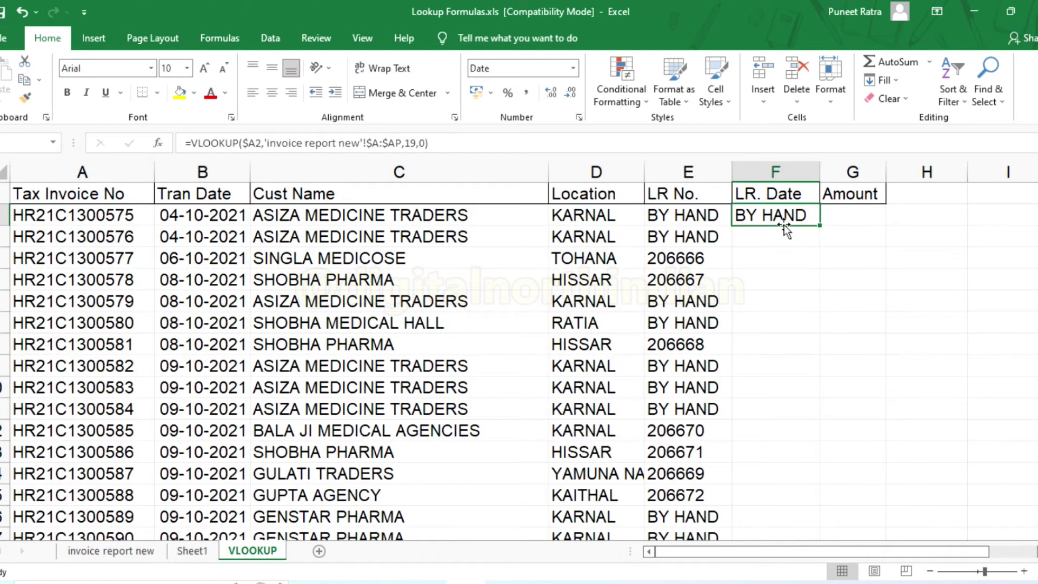
pyautogui.click(411, 142)
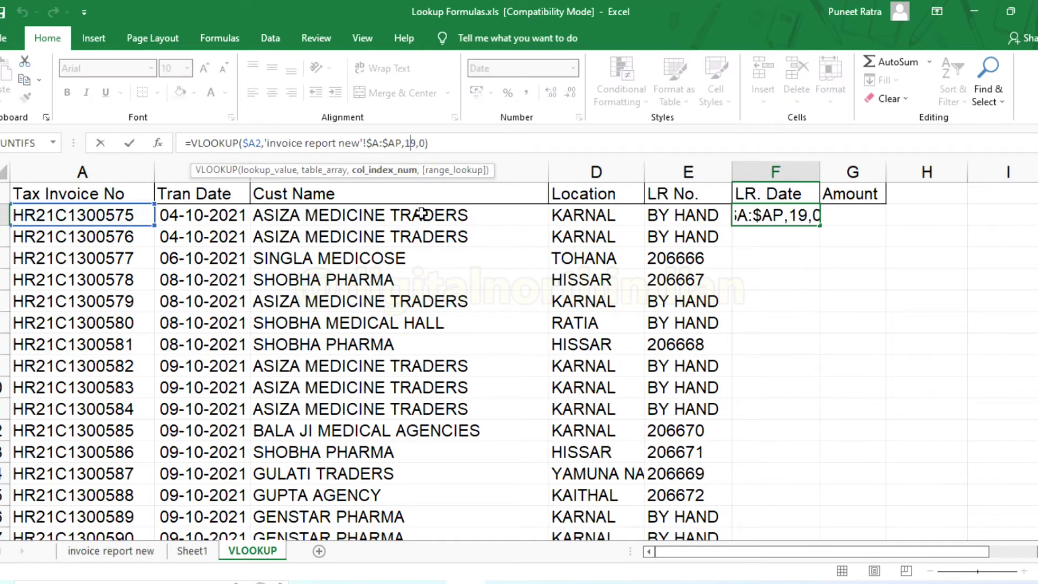
pyautogui.press('BackSpace')
pyautogui.press('BackSpace')
pyautogui.write('20')
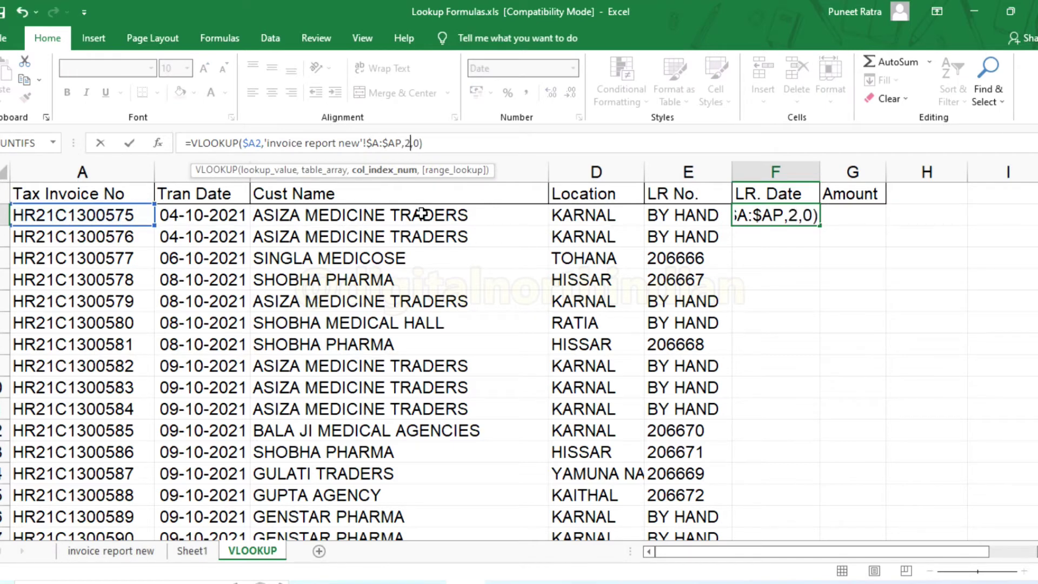
pyautogui.hotkey('ctrl', 'Return')
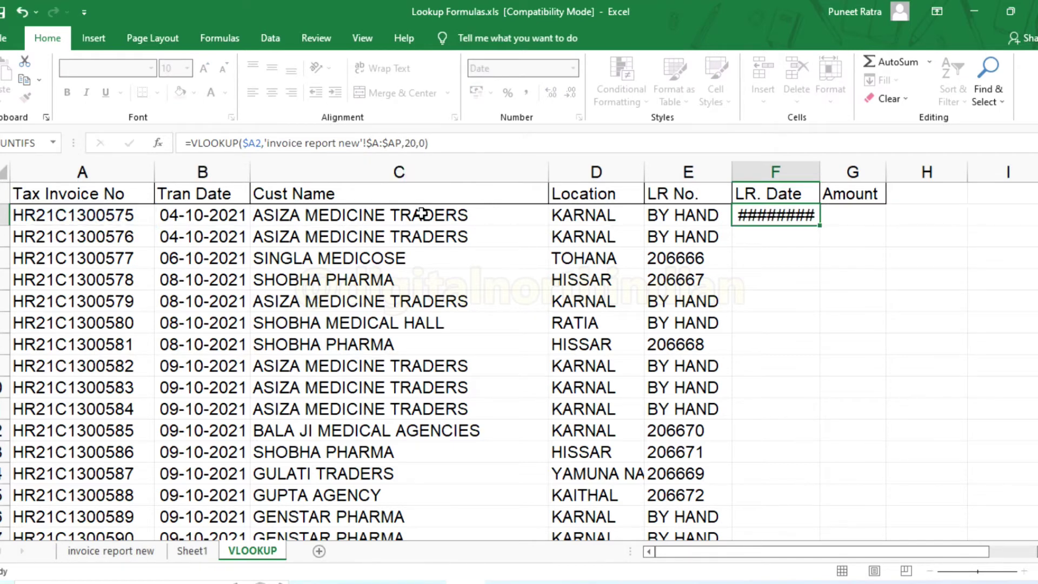
pyautogui.doubleClick(827, 168)
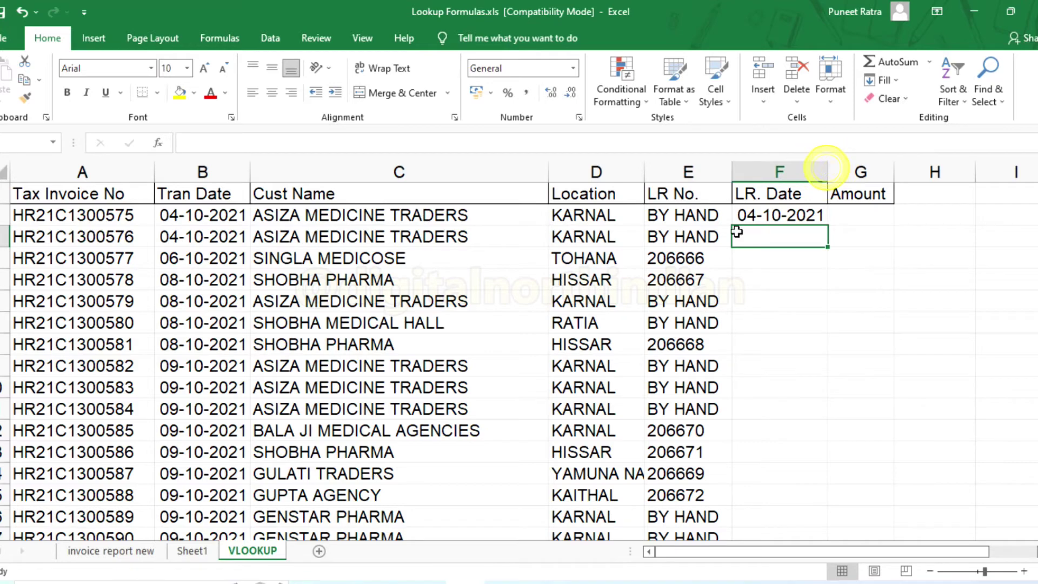
# Step: Fill the F2 formula down the LR. Date column to the last invoice row
pyautogui.click(701, 217)
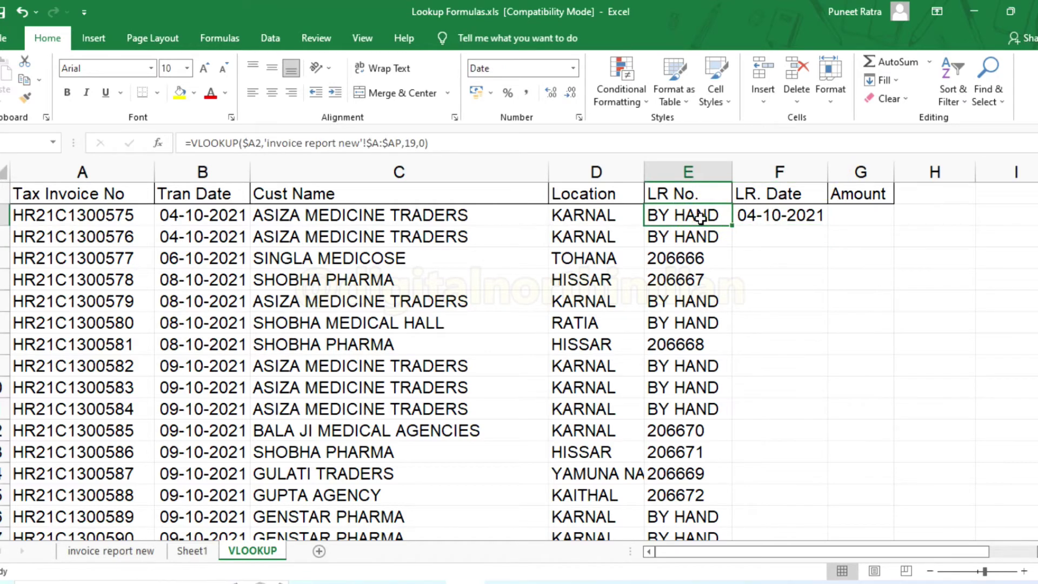
pyautogui.hotkey('ctrl', 'Down')
pyautogui.press('Right')
pyautogui.hotkey('ctrl', 'shift', 'Up')
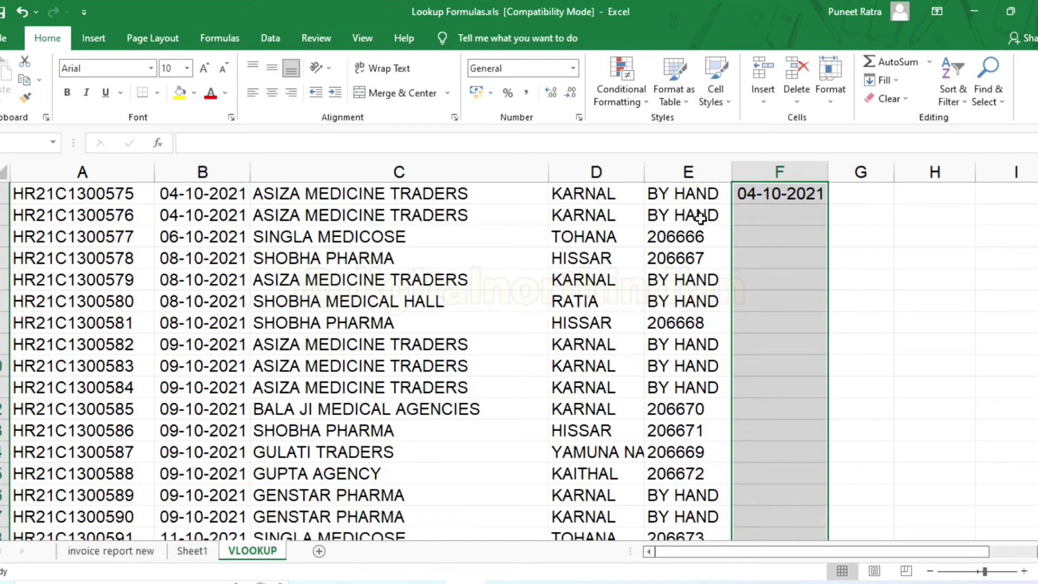
pyautogui.hotkey('ctrl', 'd')
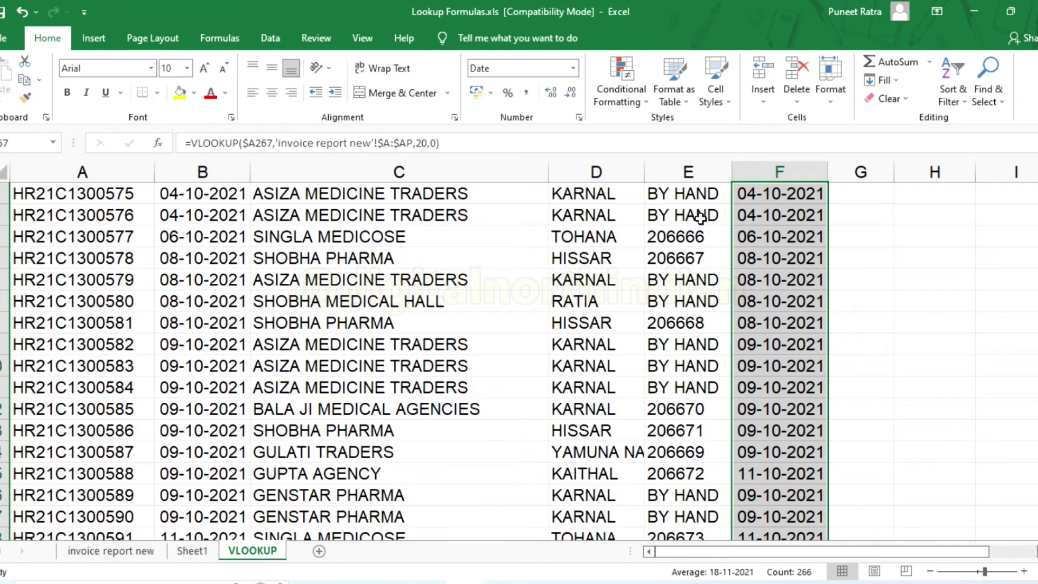
pyautogui.hotkey('ctrl', 'Down')
pyautogui.hotkey('ctrl', 'Up')
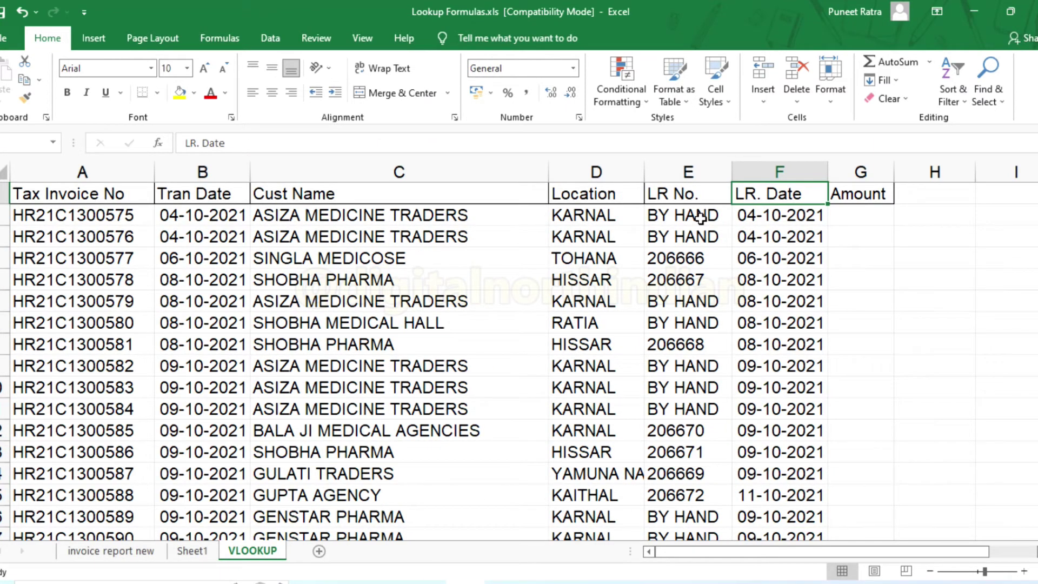
# Step: Copy the LR. Date formula from F2 into G2 under Amount and autofit column G
pyautogui.press('Right')
pyautogui.press('Down')
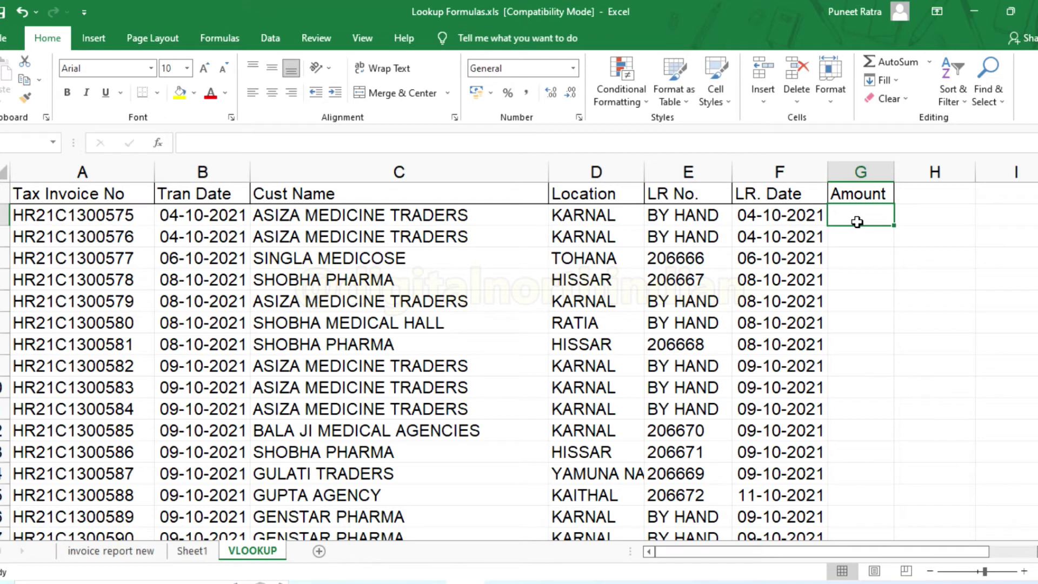
pyautogui.press('Left')
pyautogui.hotkey('ctrl', 'c')
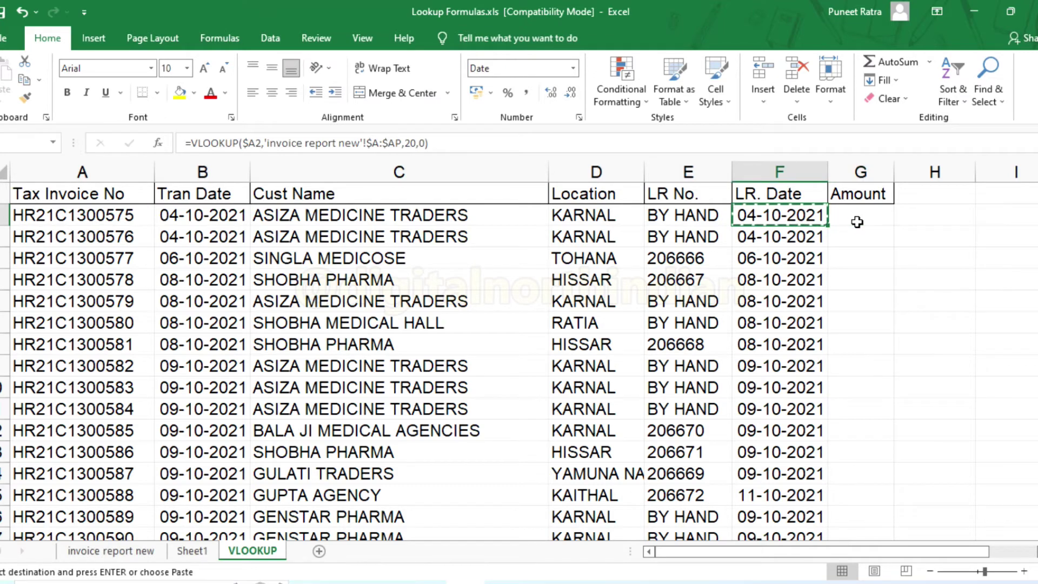
pyautogui.press('Right')
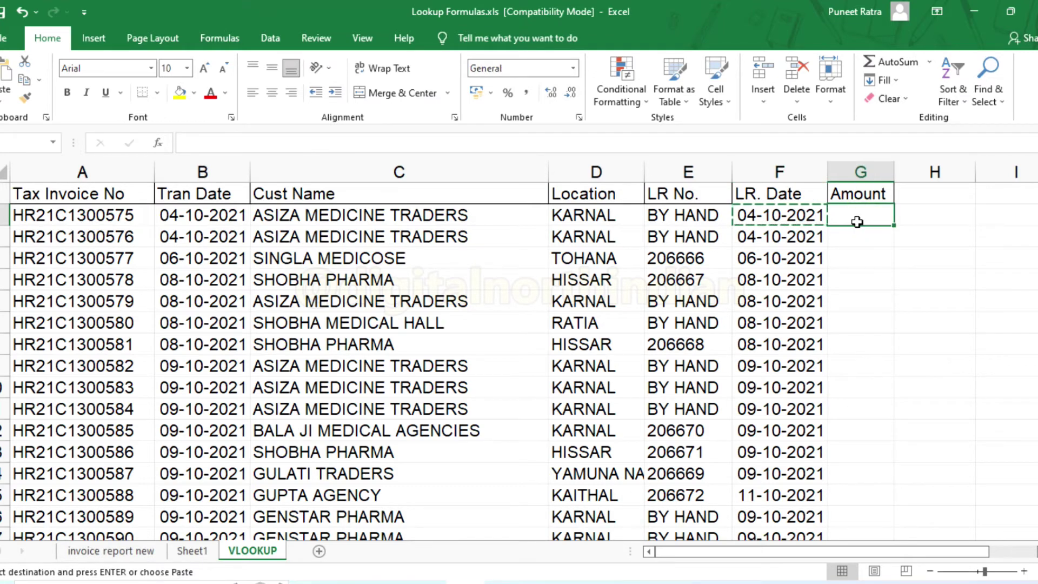
pyautogui.hotkey('ctrl', 'v')
pyautogui.press('Escape')
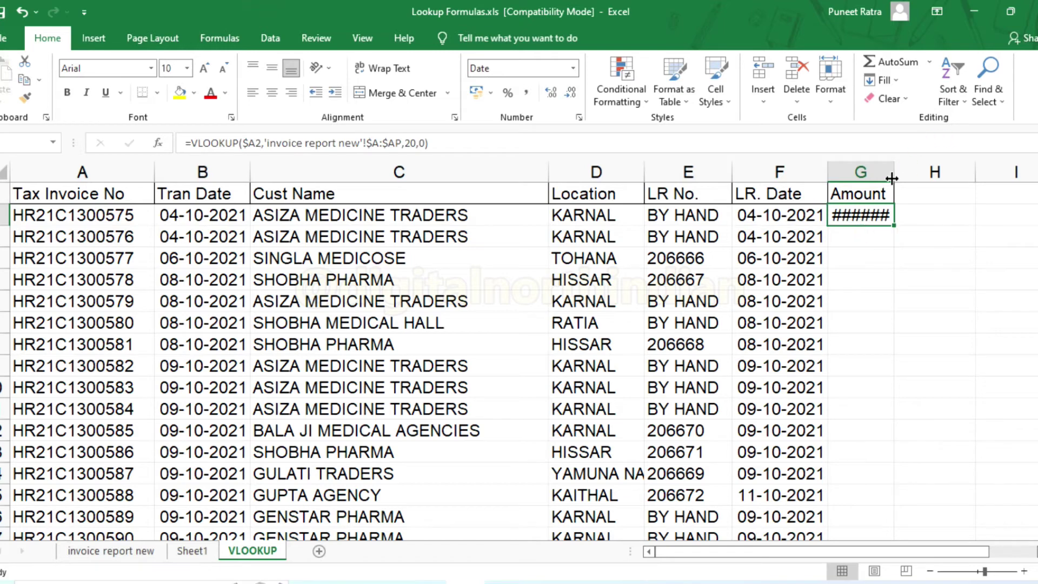
pyautogui.doubleClick(891, 171)
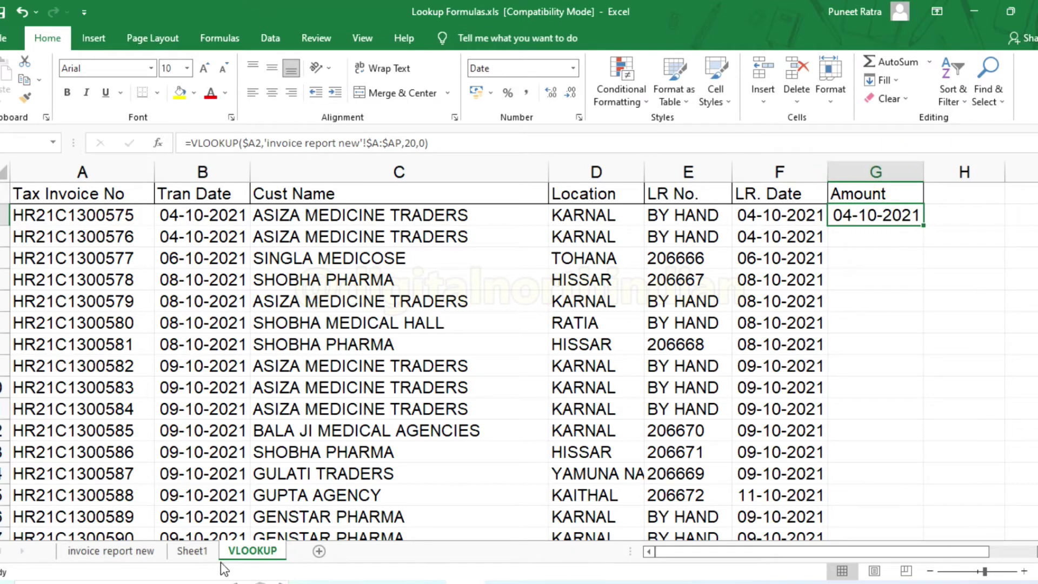
# Step: Locate the Net Amt column on the invoice report new sheet and count the columns from Tax Invoice No through it
pyautogui.click(113, 550)
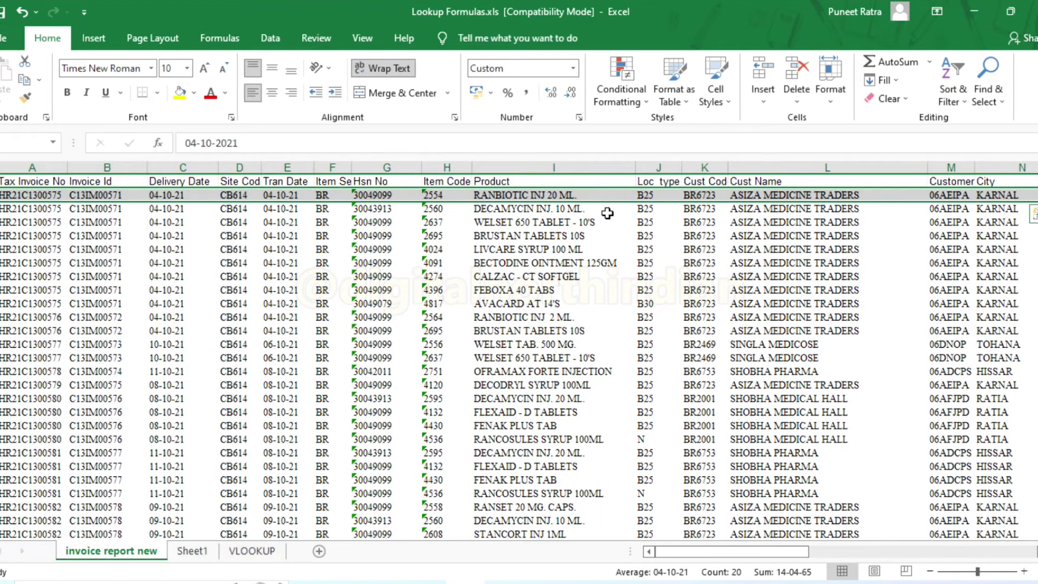
pyautogui.click(638, 209)
pyautogui.hotkey('ctrl', 'Right')
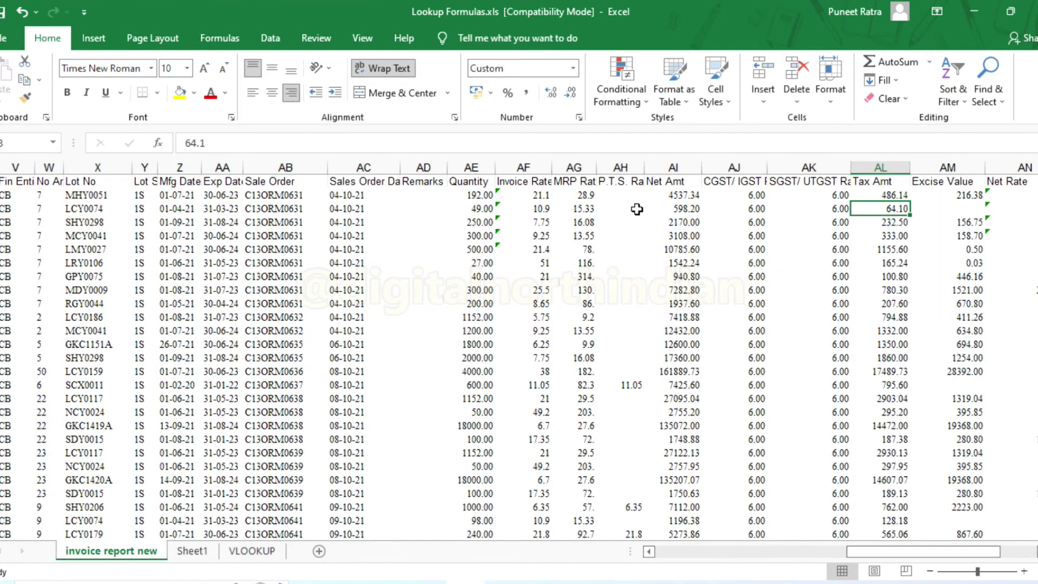
pyautogui.press('Up')
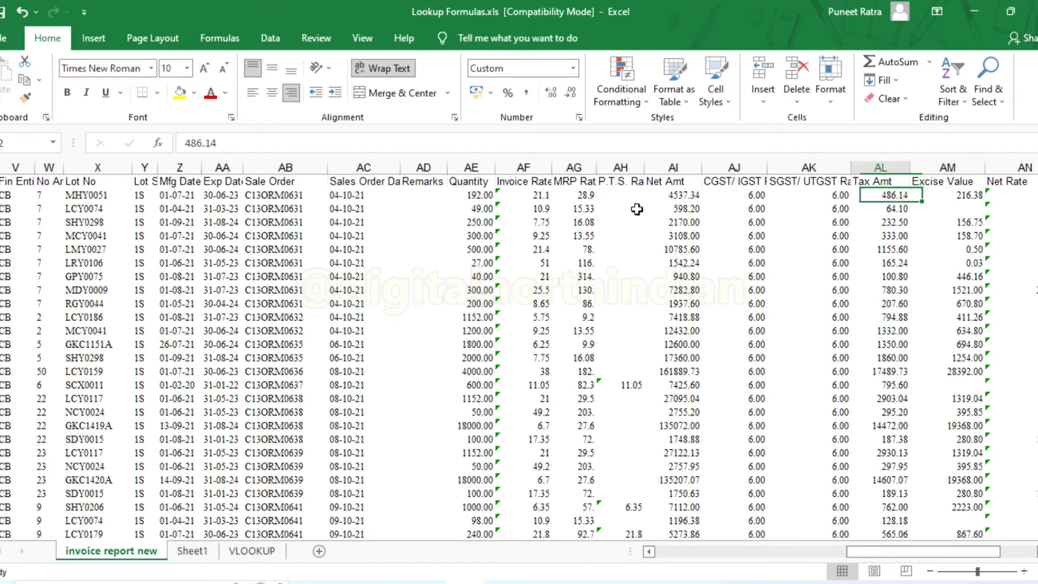
pyautogui.press('Left')
pyautogui.press('Left')
pyautogui.press('Left')
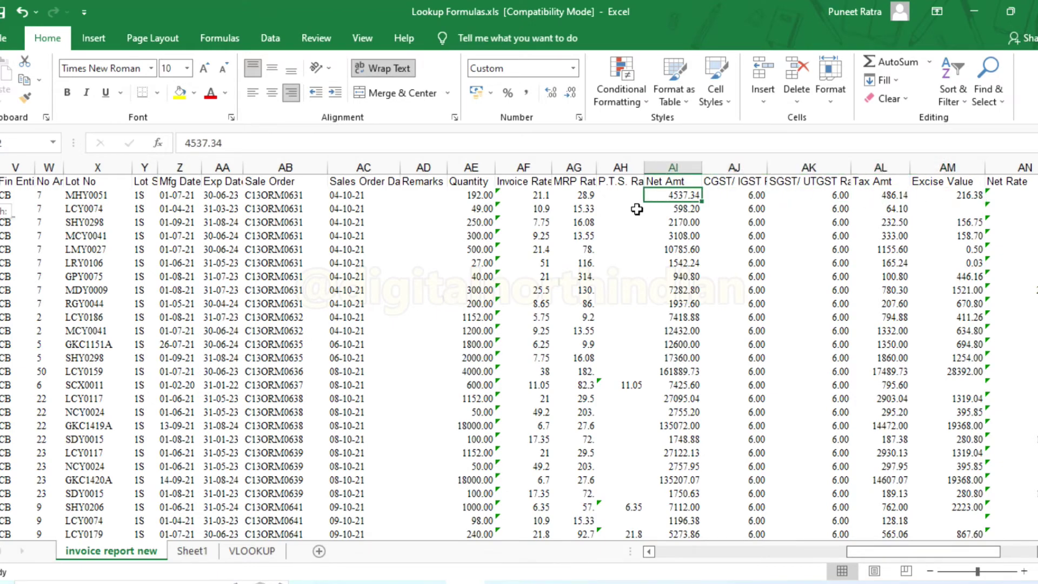
pyautogui.hotkey('shift', 'Home')
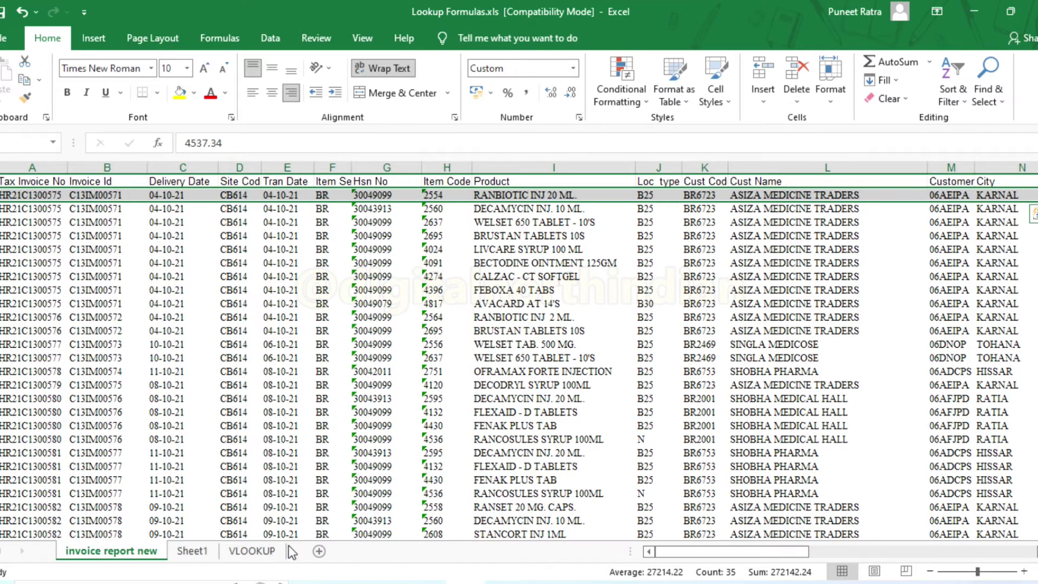
# Step: Set the column index in the VLOOKUP sheet's G2 formula to 35 and change the cell's number format to General
pyautogui.click(271, 550)
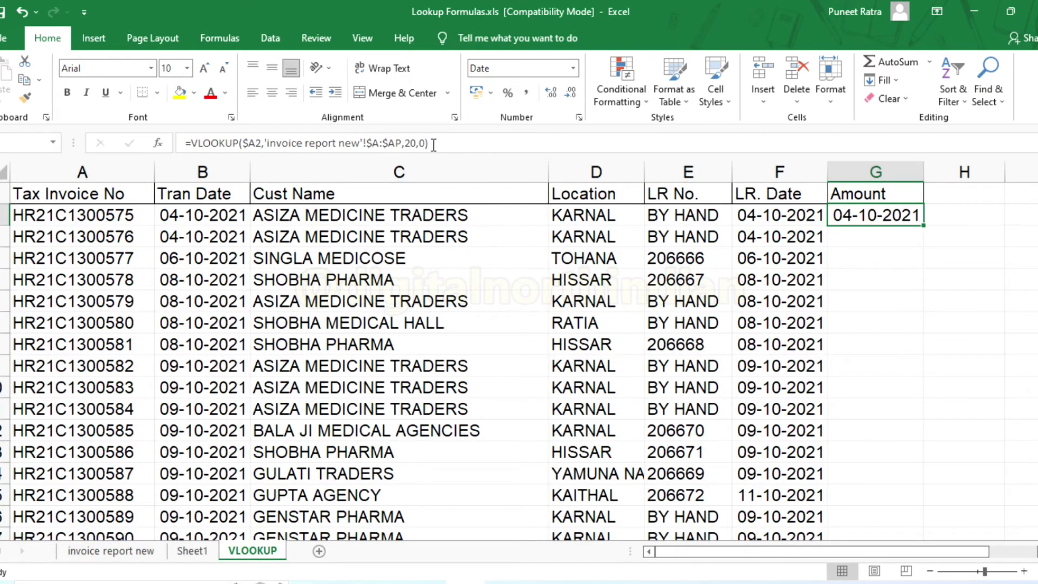
pyautogui.click(416, 143)
pyautogui.press('BackSpace')
pyautogui.press('BackSpace')
pyautogui.write('35')
pyautogui.press('Return')
pyautogui.press('Up')
pyautogui.click(573, 69)
pyautogui.click(522, 96)
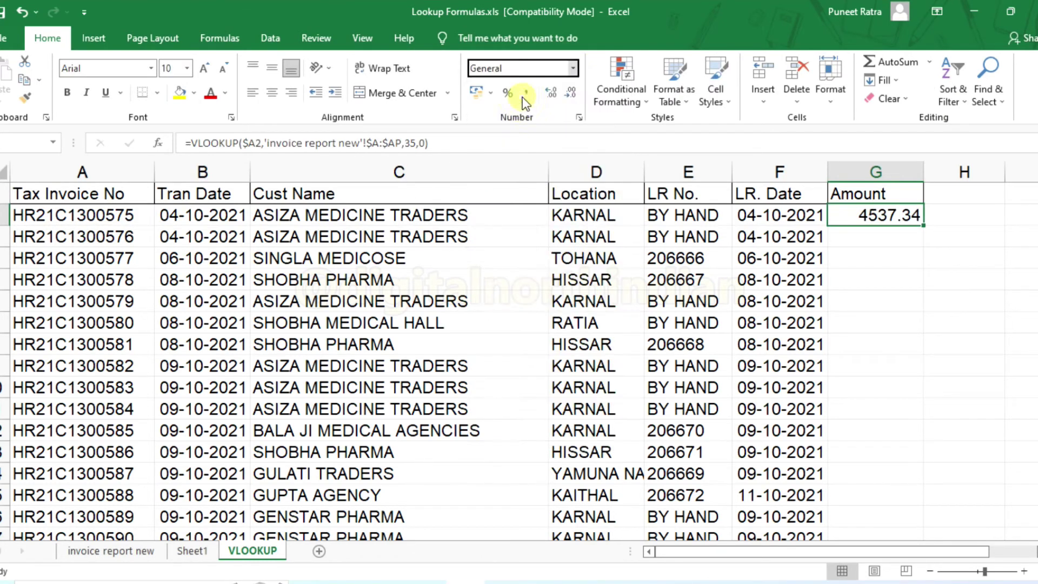
# Step: Fill the G2 VLOOKUP formula down the Amount column to the last invoice row
pyautogui.click(869, 233)
pyautogui.click(874, 215)
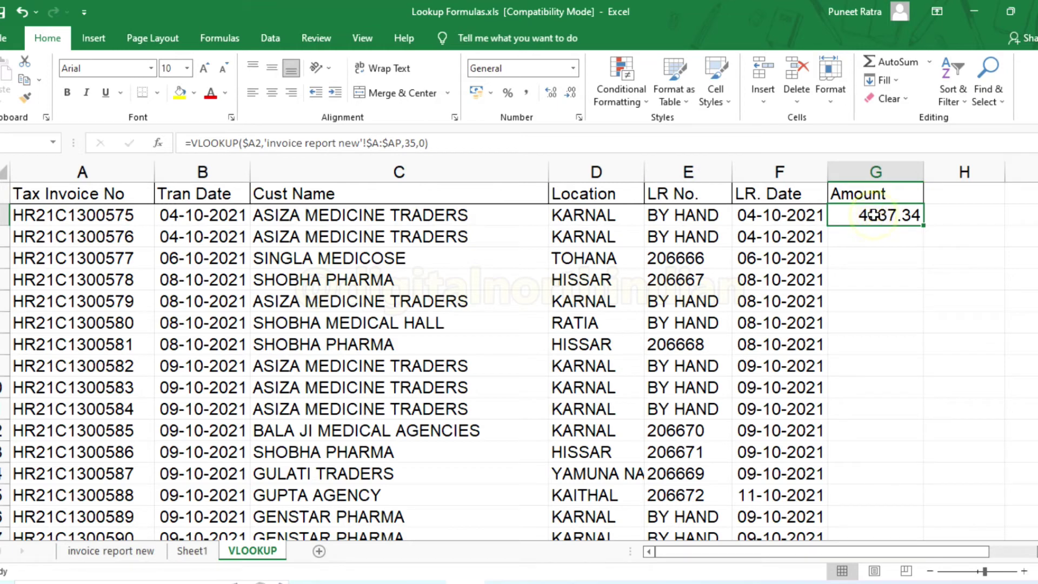
pyautogui.press('Left')
pyautogui.hotkey('ctrl', 'Down')
pyautogui.press('Right')
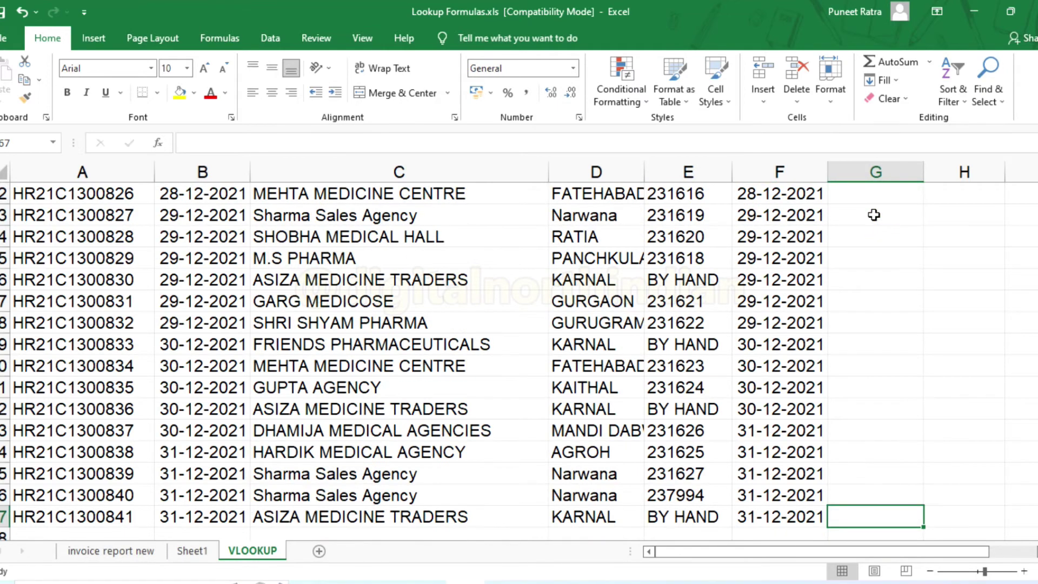
pyautogui.hotkey('ctrl', 'shift', 'Up')
pyautogui.hotkey('ctrl', 'd')
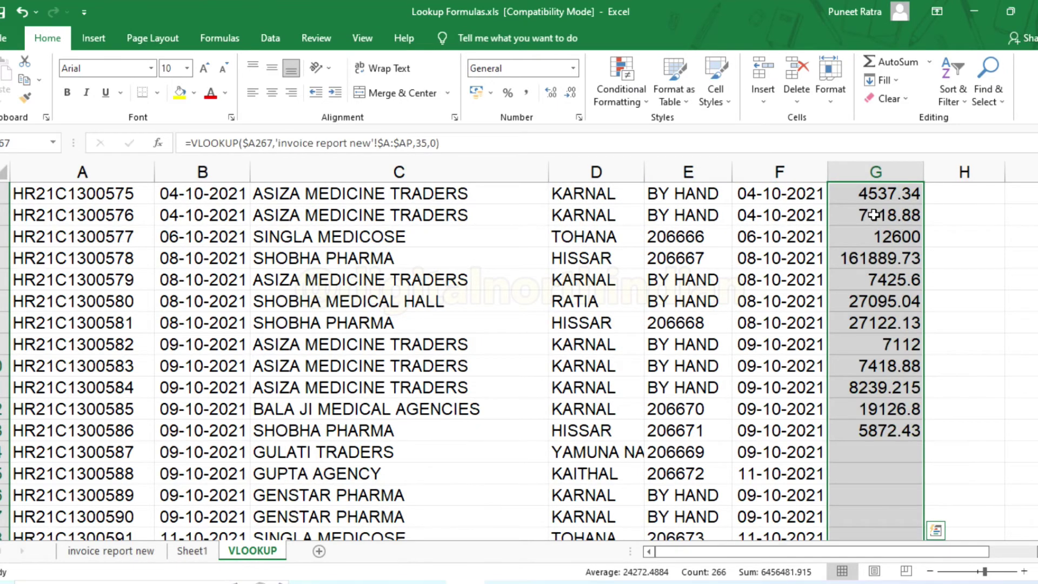
pyautogui.press('Up')
pyautogui.press('Down')
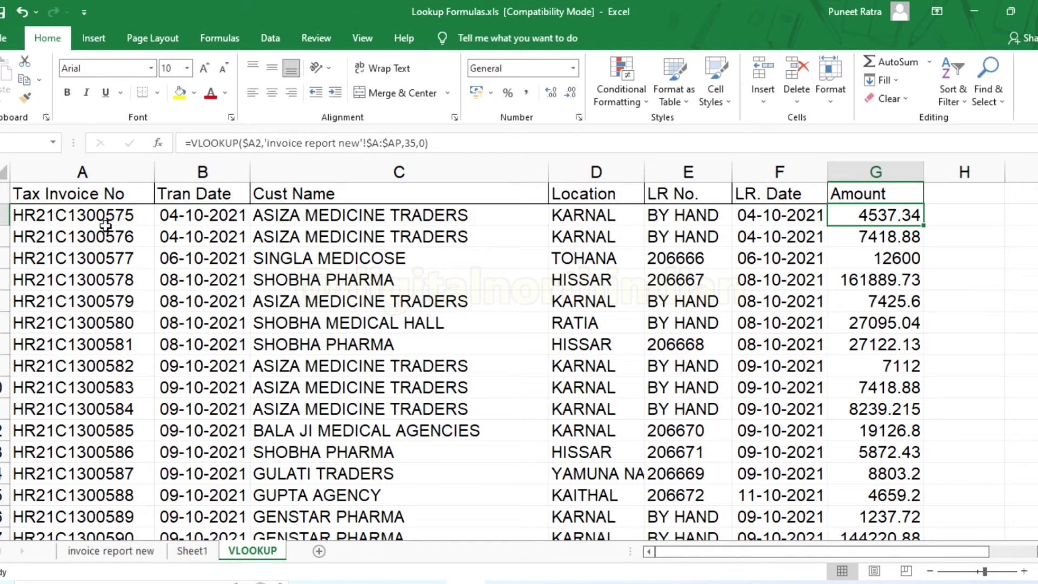
# Step: Compare the first invoice's Amount on the VLOOKUP sheet with its SUMIF Amount on Sheet1
pyautogui.click(66, 214)
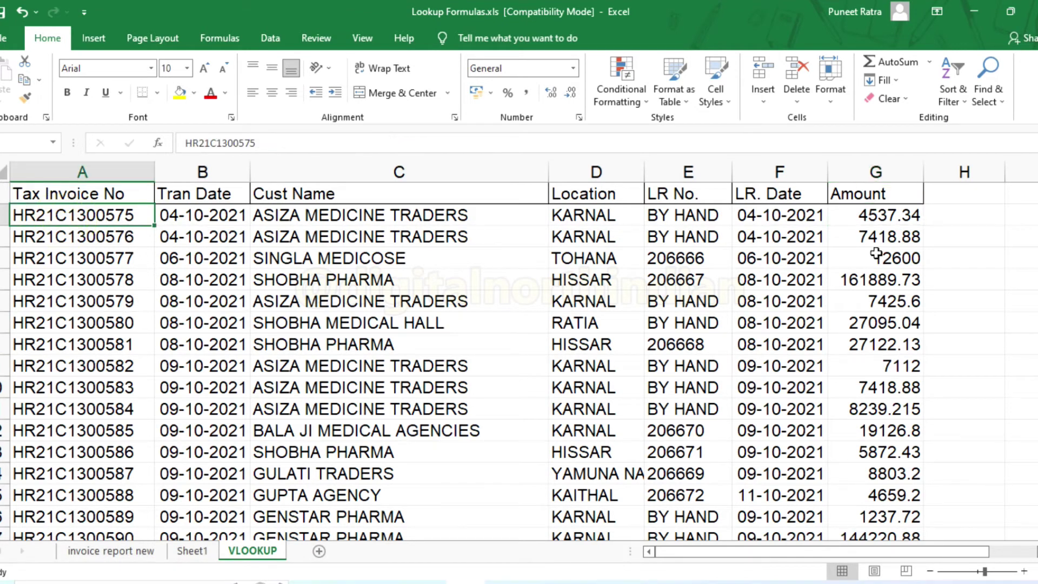
pyautogui.click(906, 218)
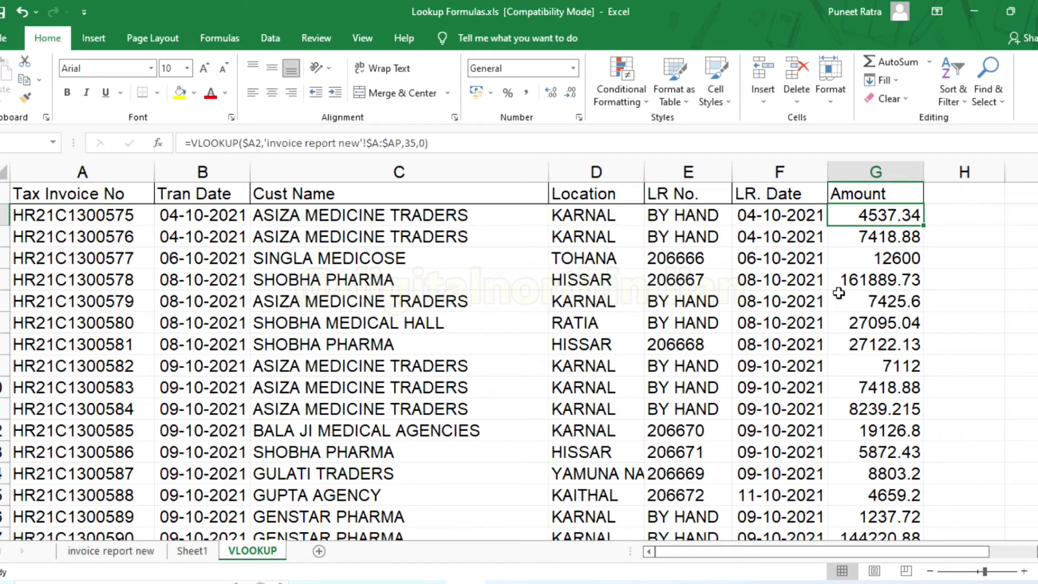
pyautogui.click(186, 551)
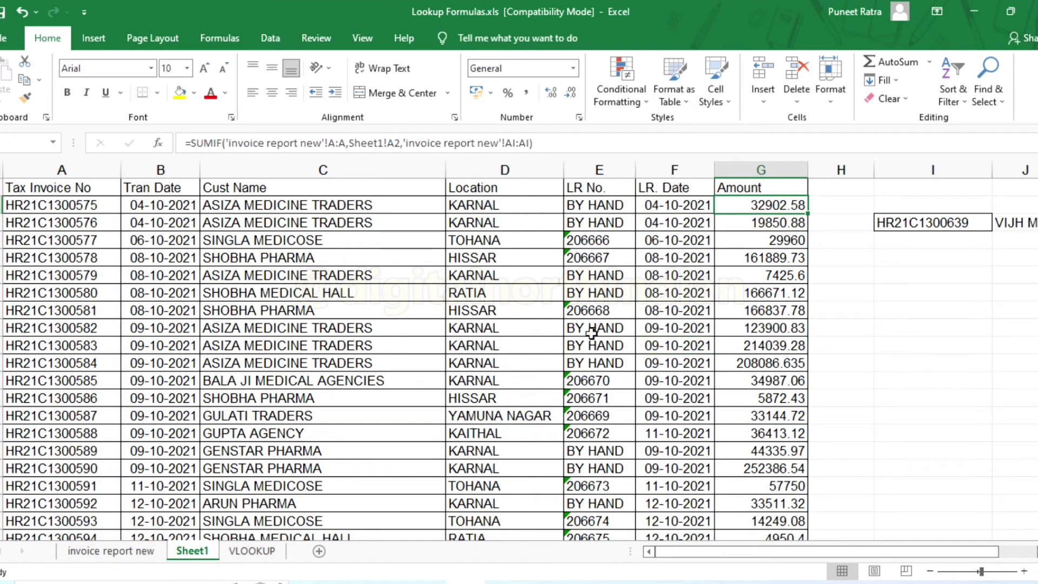
pyautogui.click(236, 551)
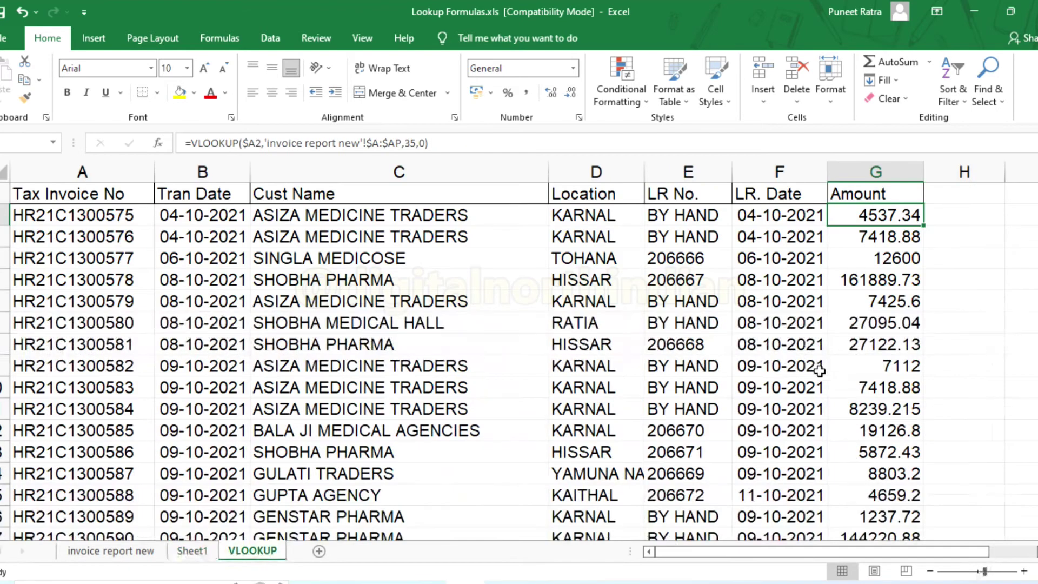
pyautogui.click(871, 232)
pyautogui.click(874, 216)
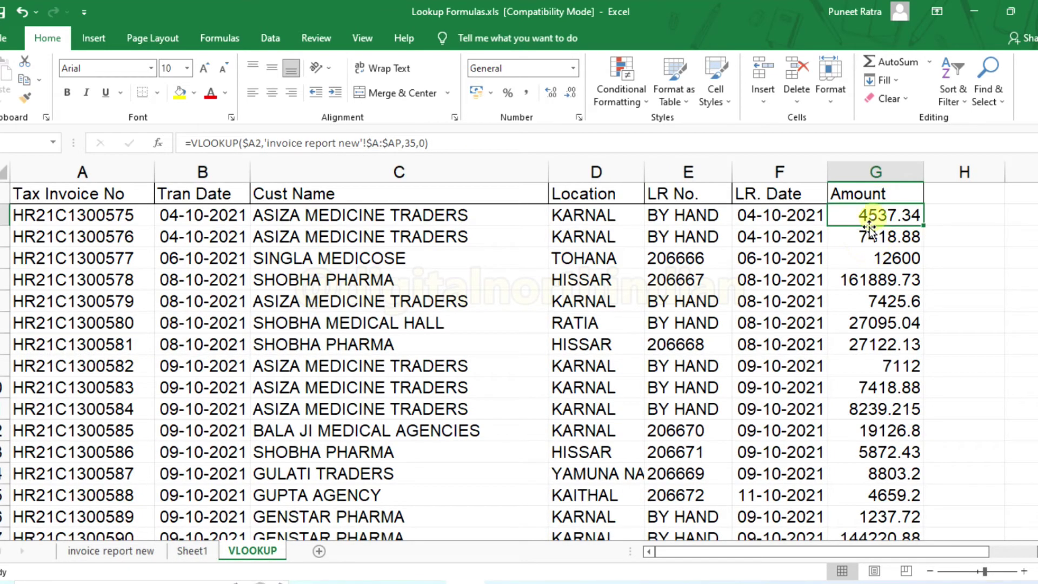
# Step: Examine the Net Amt values of the first invoice's item lines on the invoice report new sheet and return to the VLOOKUP sheet
pyautogui.click(136, 551)
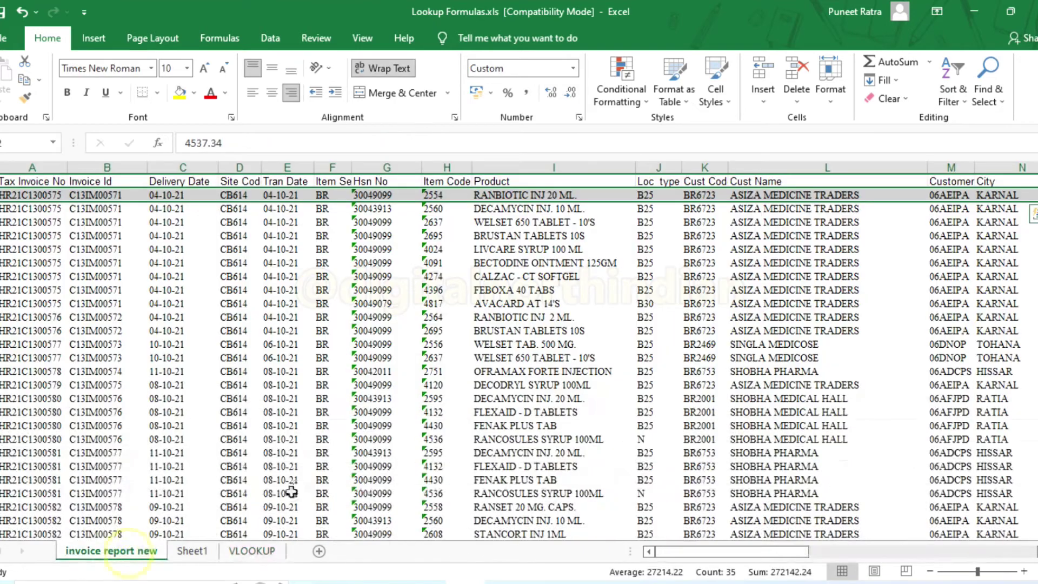
pyautogui.click(145, 263)
pyautogui.click(62, 195)
pyautogui.click(61, 195)
pyautogui.hotkey('ctrl', 'Right')
pyautogui.click(806, 196)
pyautogui.click(719, 196)
pyautogui.click(573, 195)
pyautogui.press('Left')
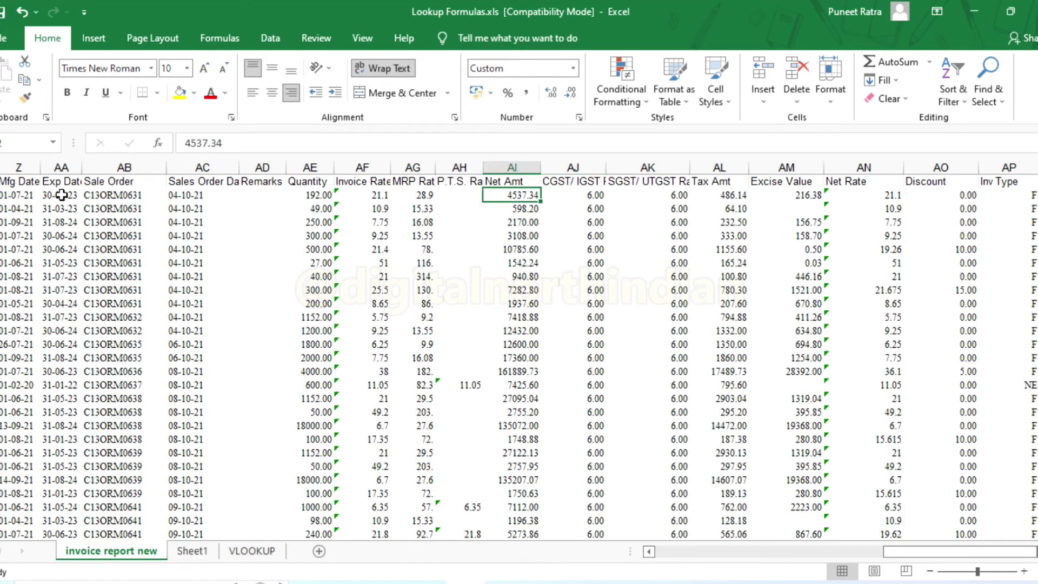
pyautogui.press('Down')
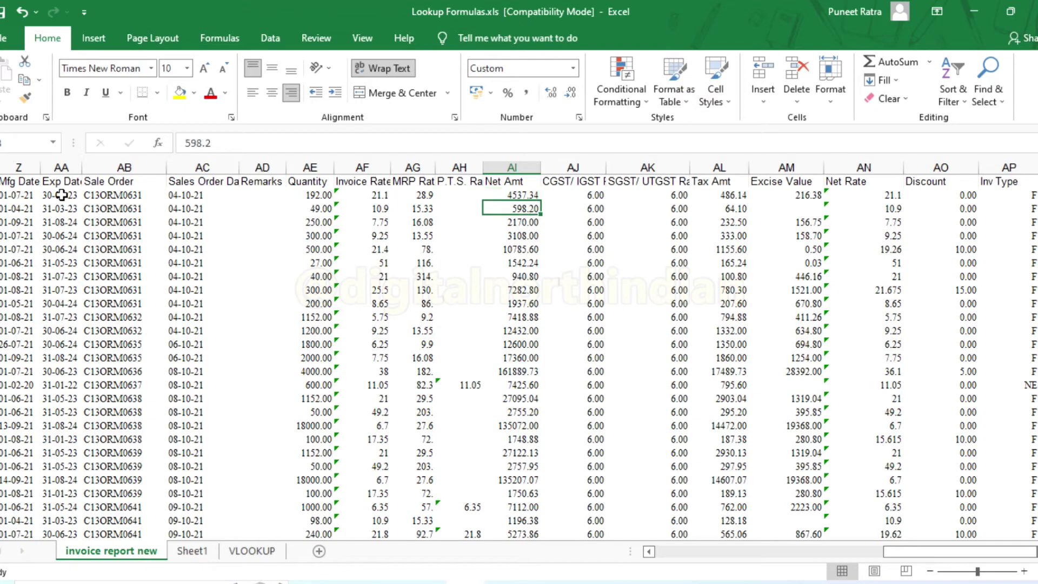
pyautogui.hotkey('ctrl', 'Left')
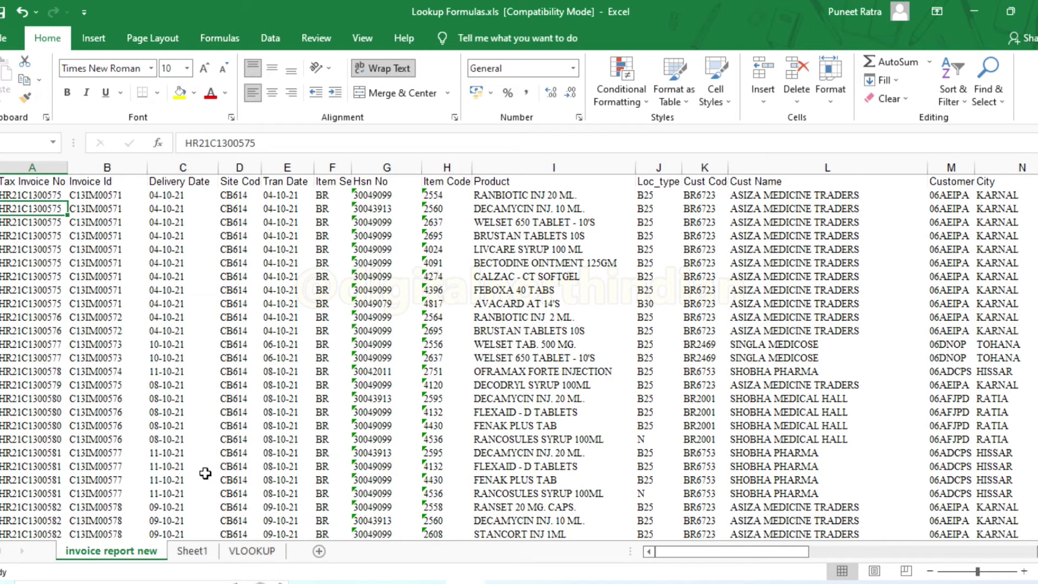
pyautogui.click(251, 551)
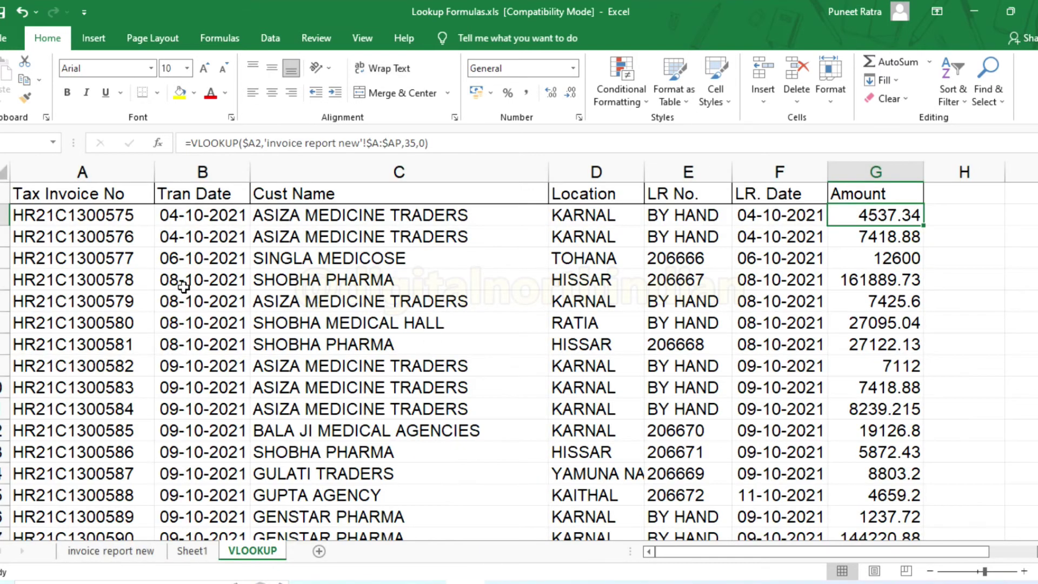
# Step: Clear the VLOOKUP formulas from the Amount column, from G2 down to the last invoice row
pyautogui.click(102, 212)
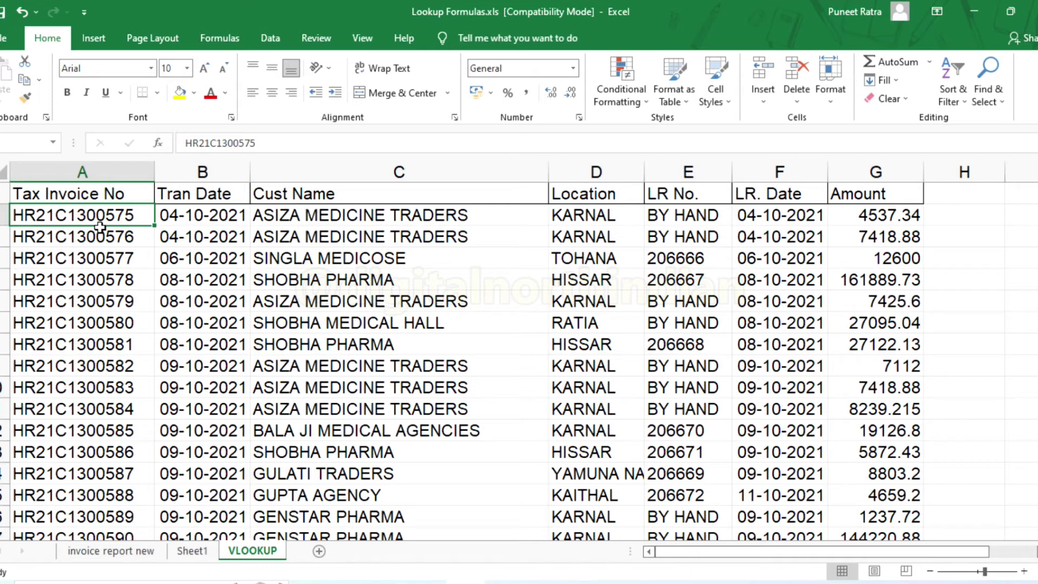
pyautogui.click(899, 217)
pyautogui.press('Home')
pyautogui.click(899, 216)
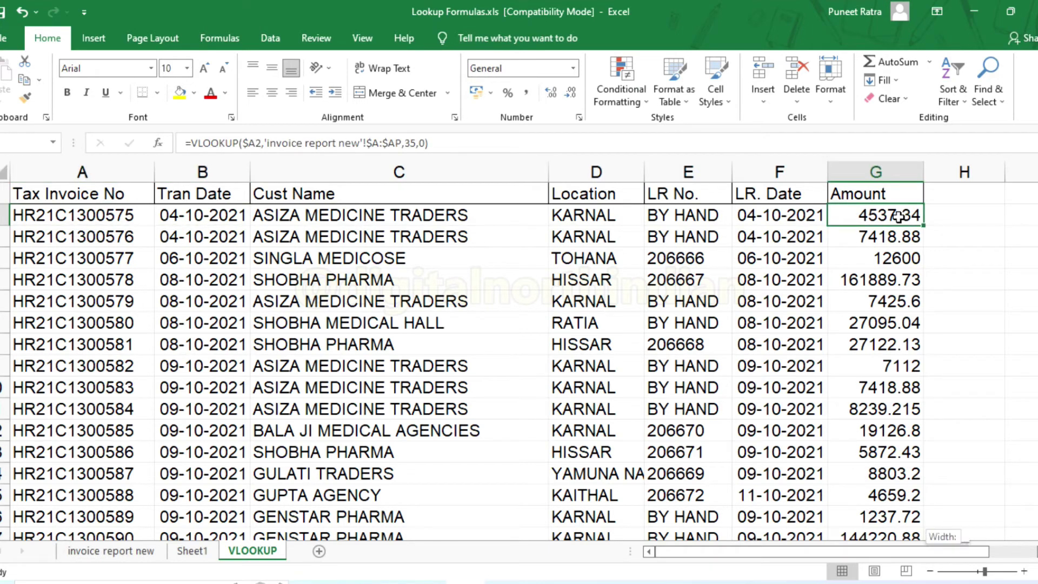
pyautogui.hotkey('ctrl', 'shift', 'Down')
pyautogui.hotkey('ctrl', 'z')
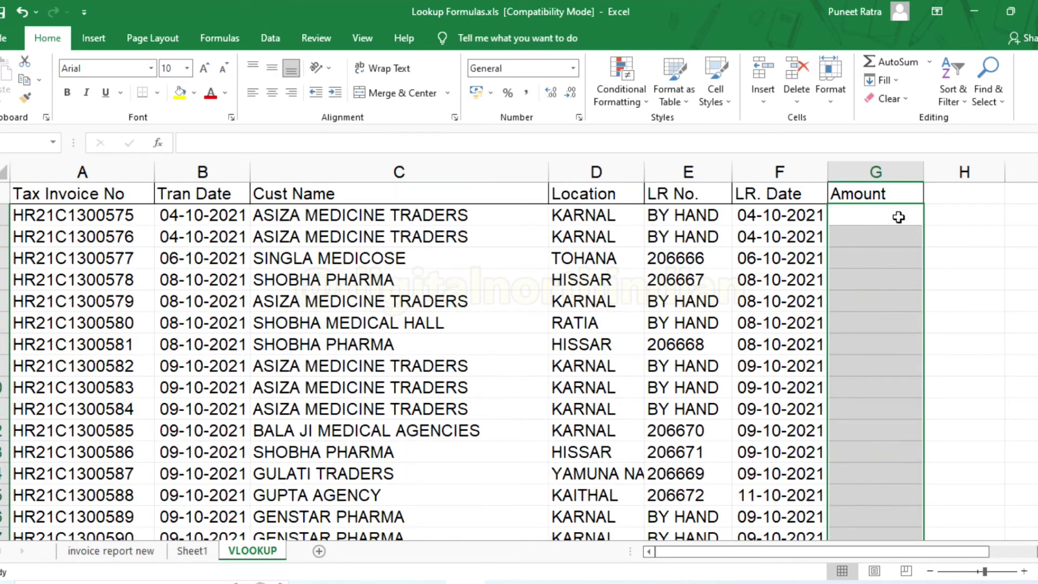
pyautogui.click(898, 217)
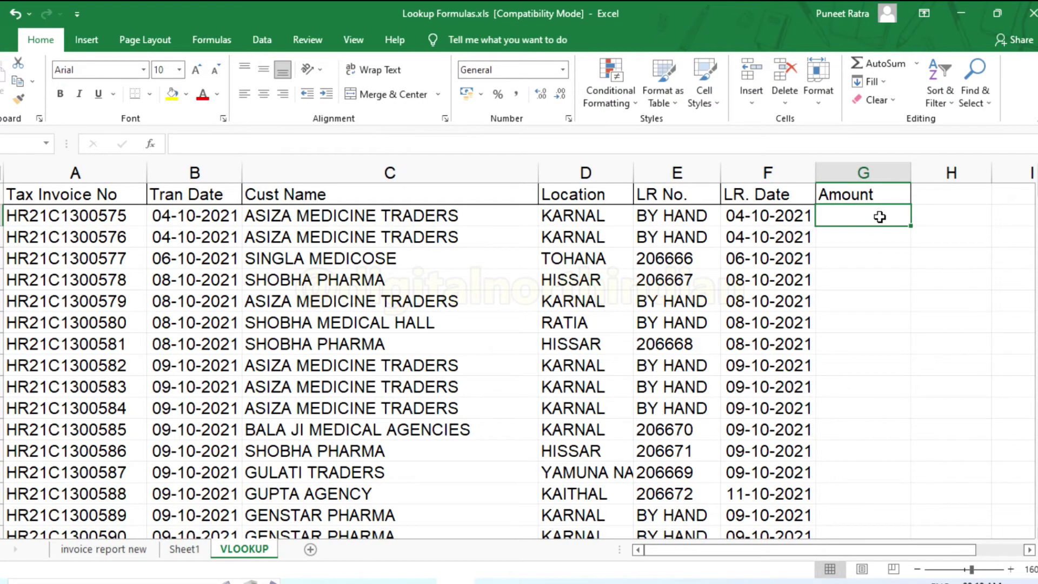
# Step: Start a SUMIF formula in G2 with the range A1:AI1361 on the invoice report new sheet
pyautogui.write('=')
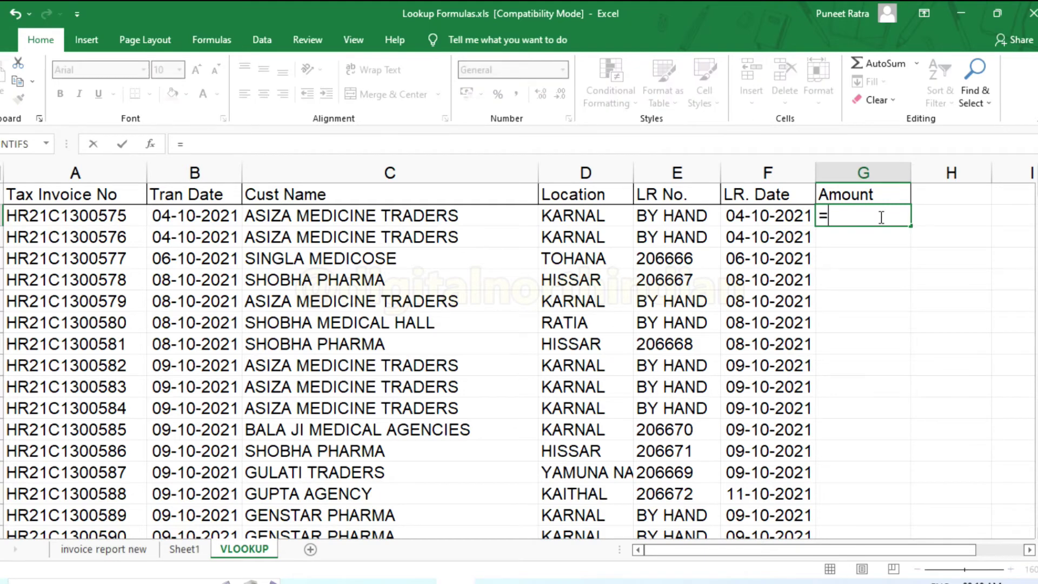
pyautogui.write('sumif')
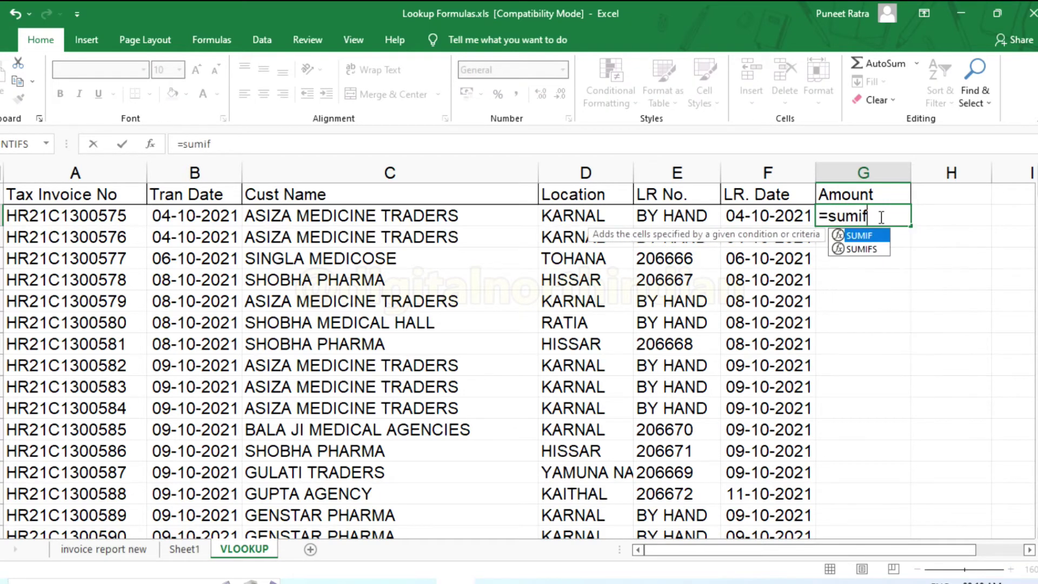
pyautogui.press('Tab')
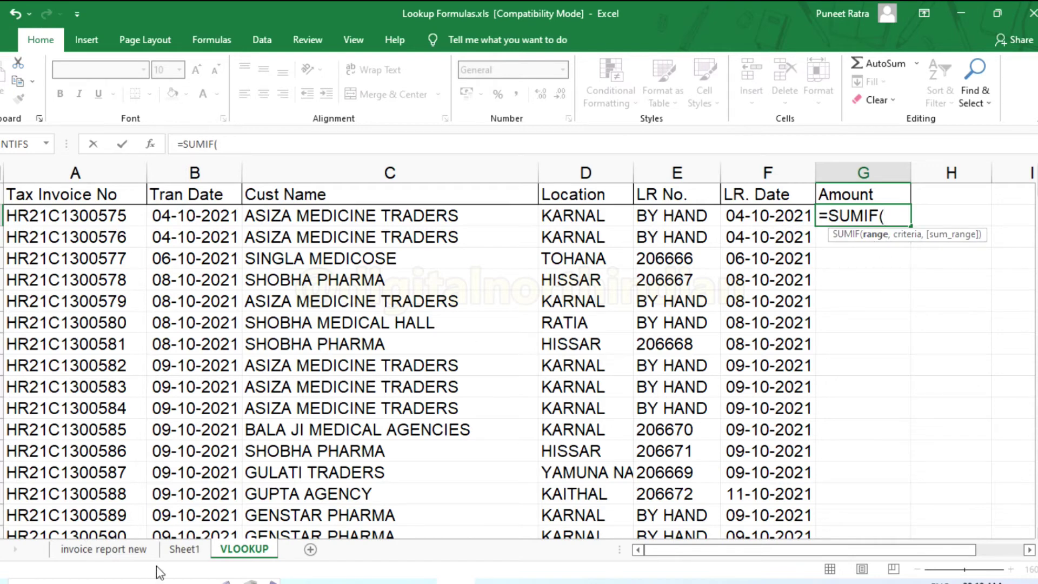
pyautogui.click(116, 549)
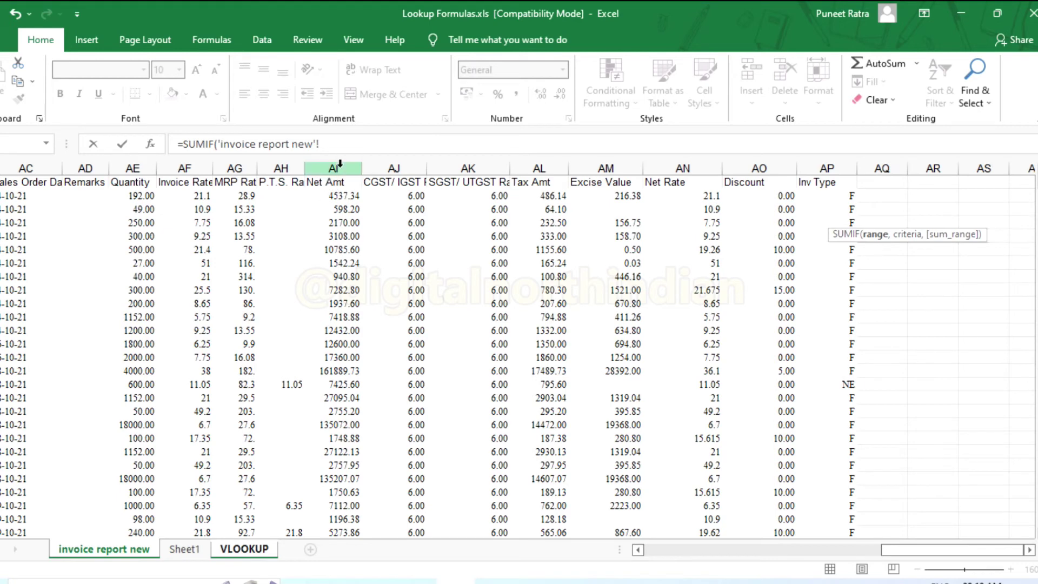
pyautogui.click(346, 183)
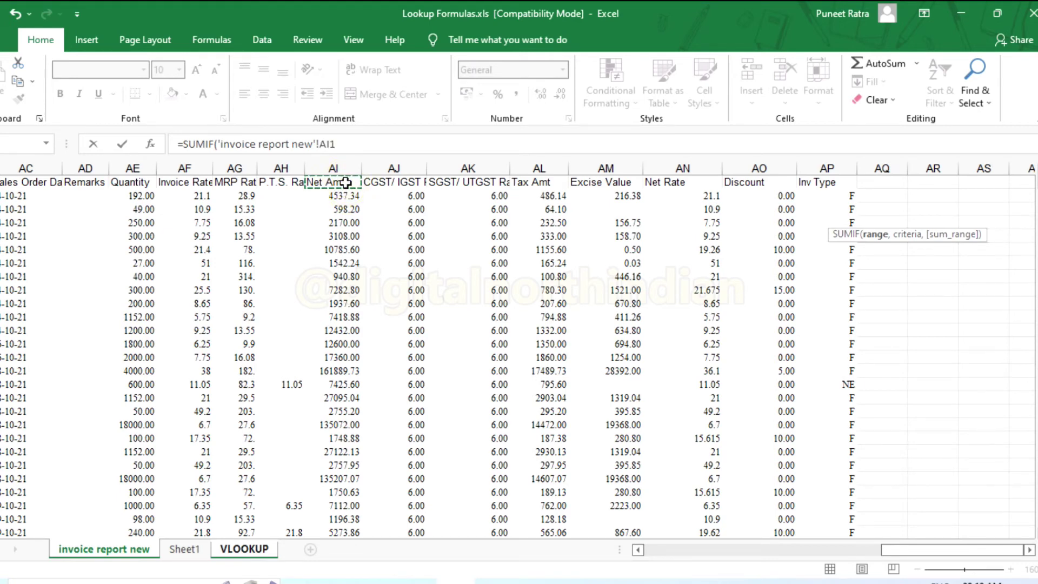
pyautogui.hotkey('ctrl', 'shift', 'Down')
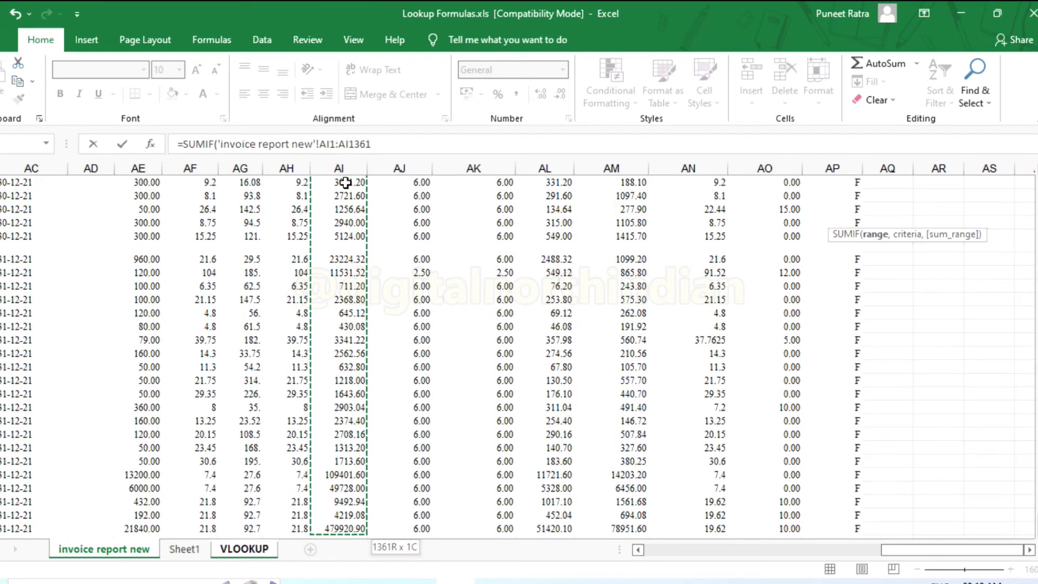
pyautogui.hotkey('ctrl', 'shift', 'Left')
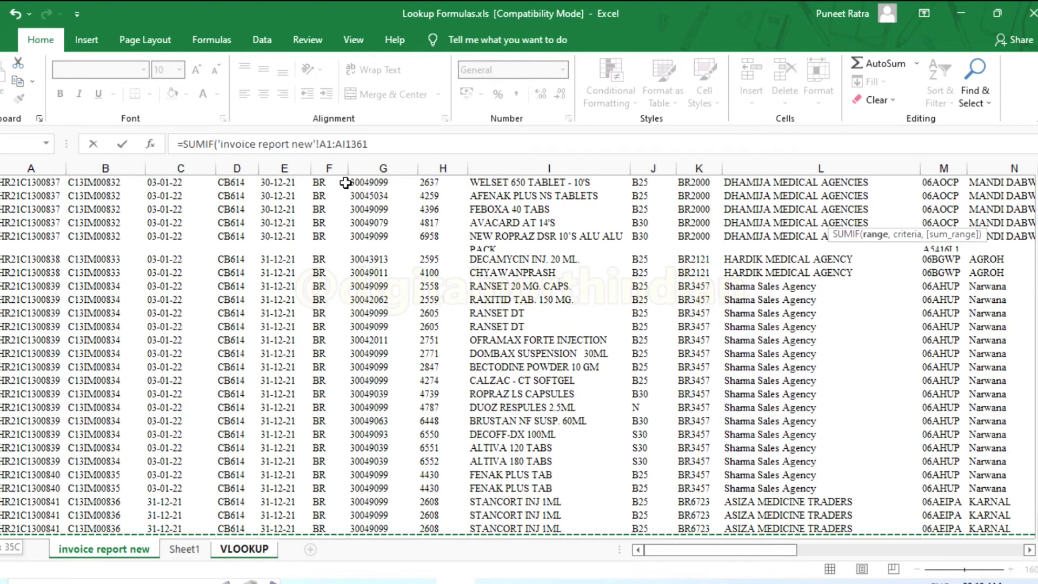
pyautogui.write(',')
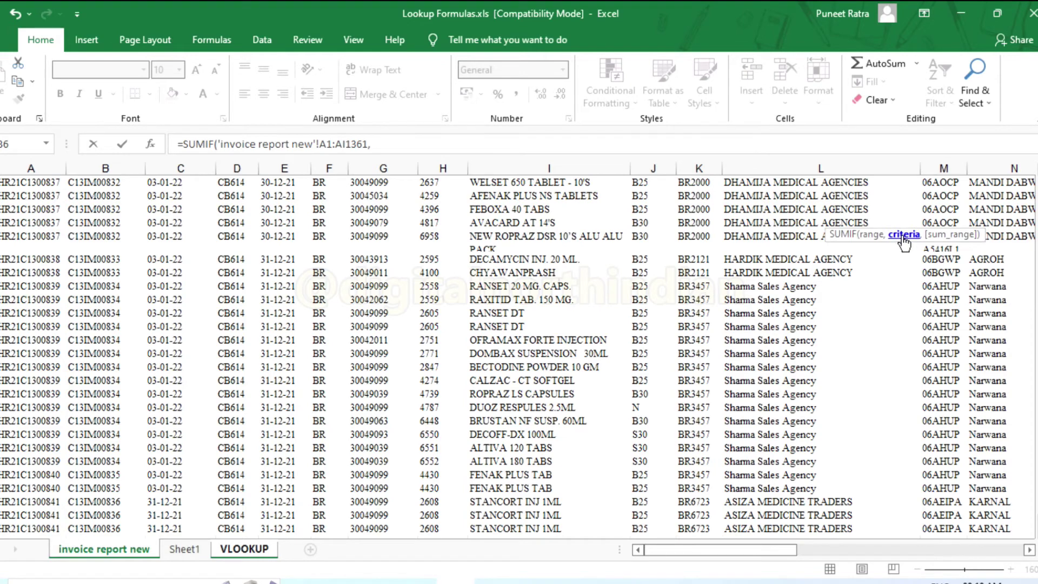
# Step: Complete G2's SUMIF with VLOOKUP sheet cell A2 as the criteria and the invoice report new sheet's Net Amt column AI:AI as the sum range
pyautogui.click(265, 550)
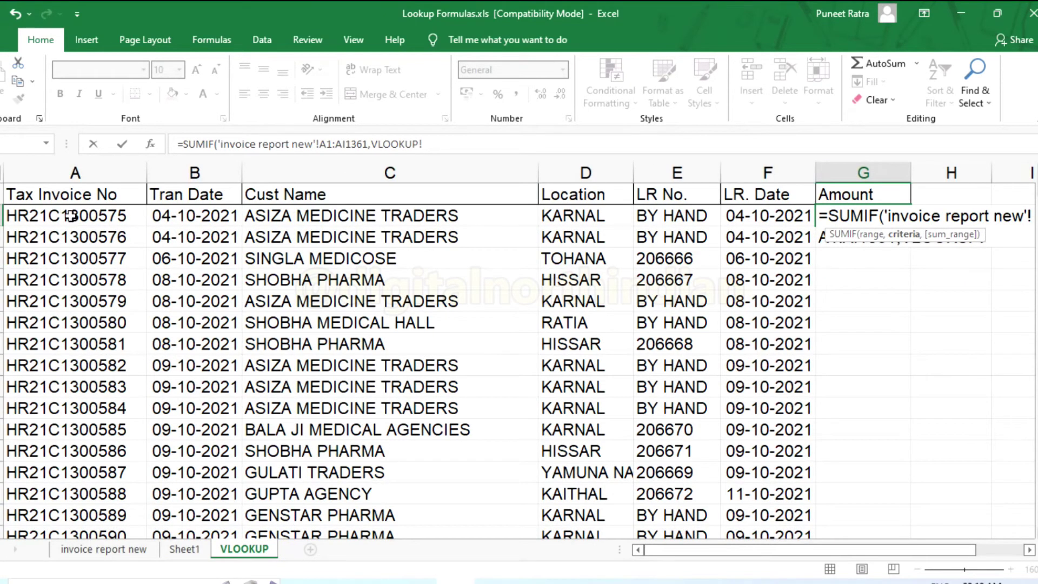
pyautogui.click(71, 216)
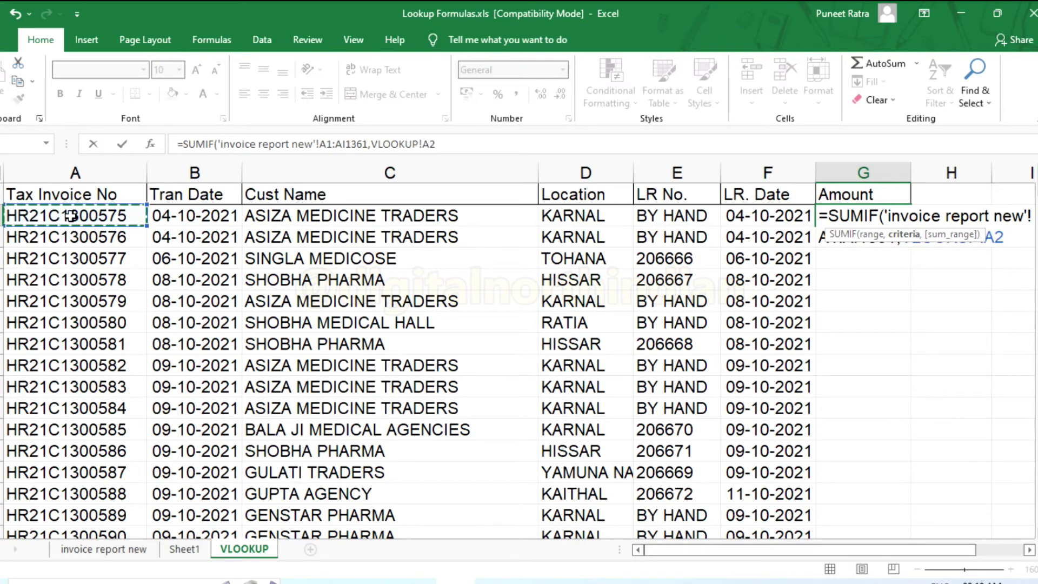
pyautogui.write(',')
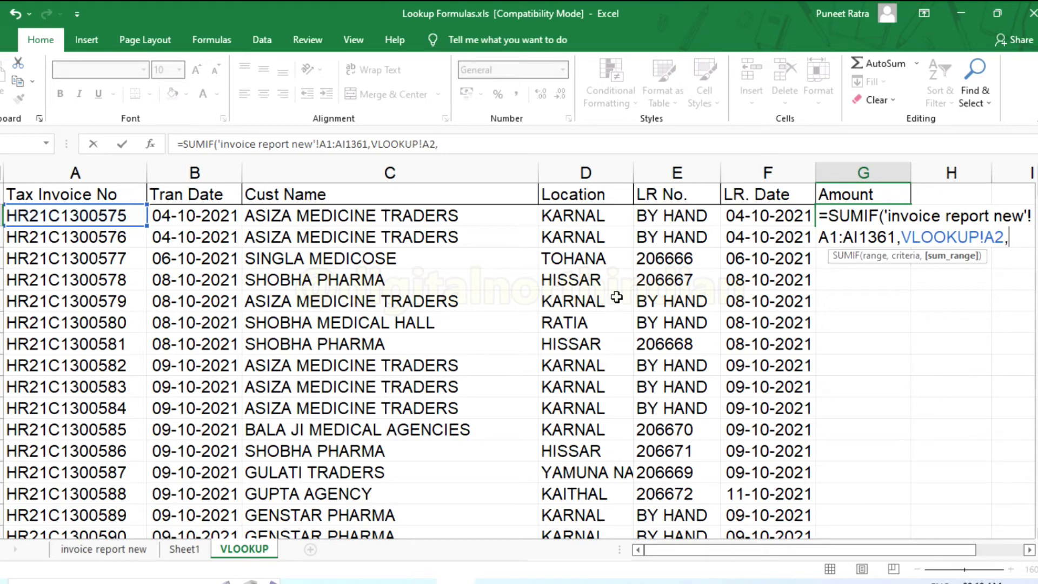
pyautogui.click(121, 549)
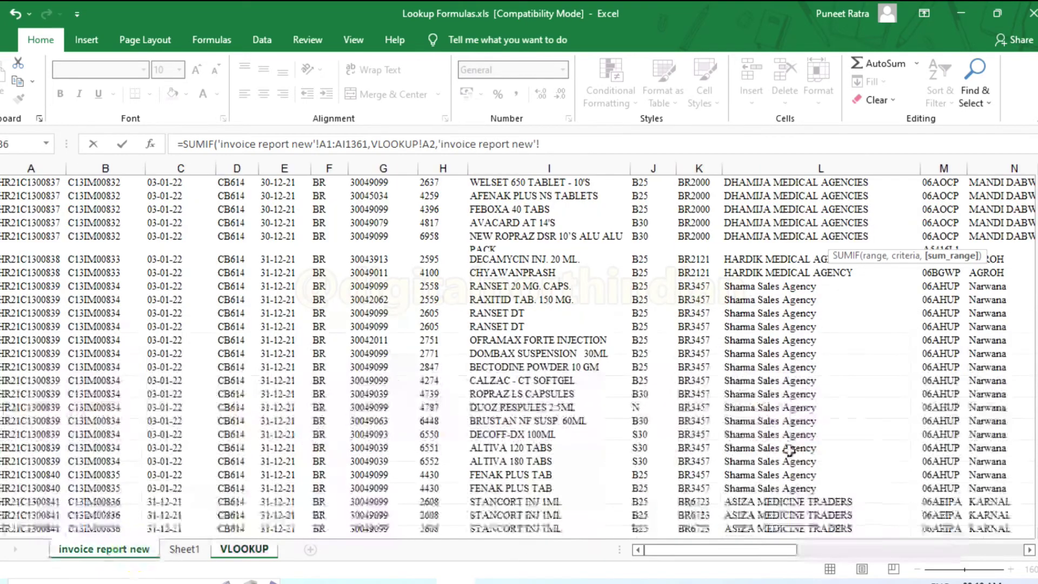
pyautogui.click(878, 551)
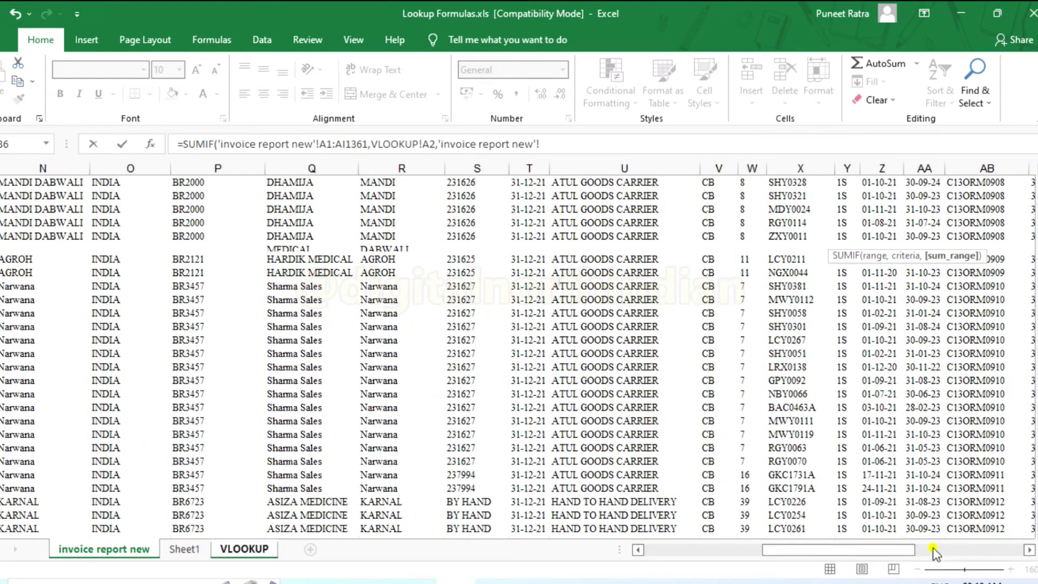
pyautogui.click(935, 551)
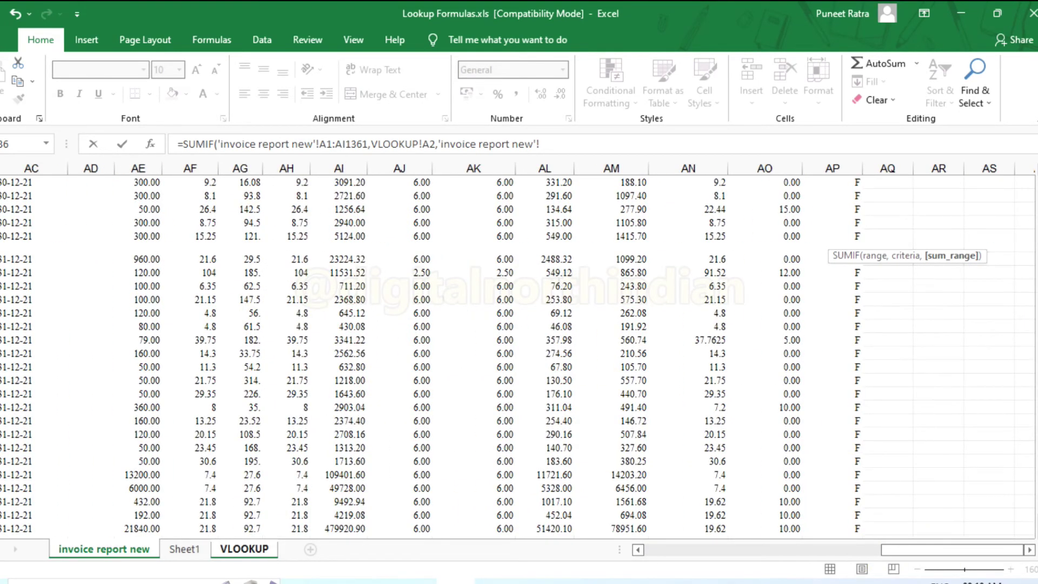
pyautogui.moveTo(1037, 513); pyautogui.dragTo(1037, 186)
pyautogui.click(334, 161)
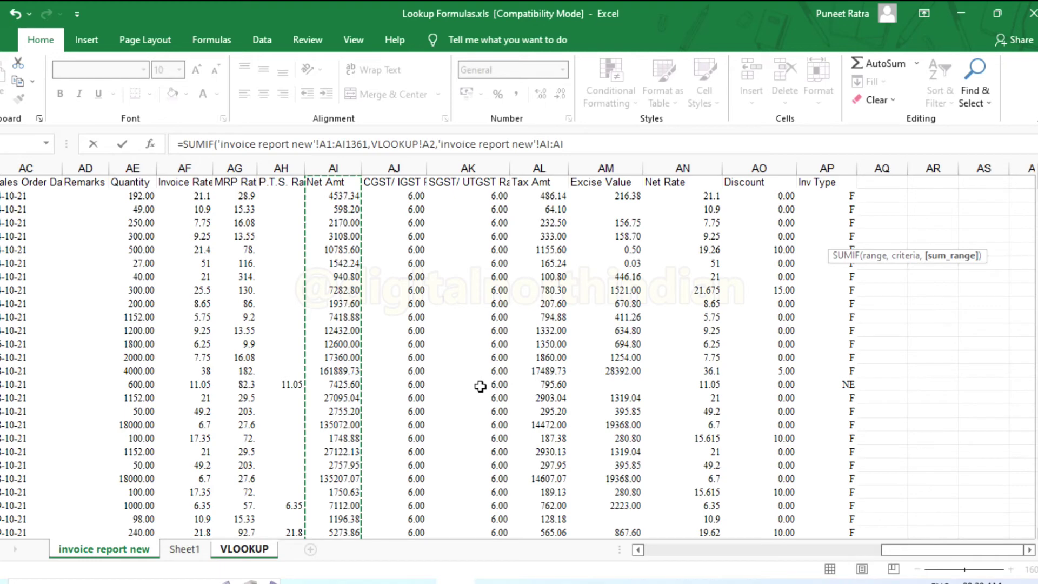
pyautogui.write(')')
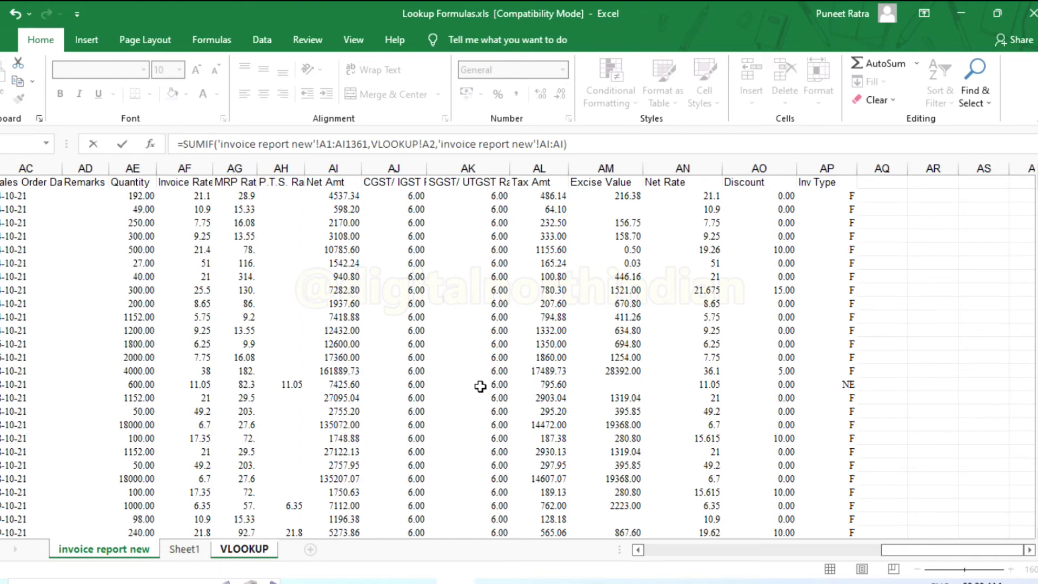
pyautogui.press('Return')
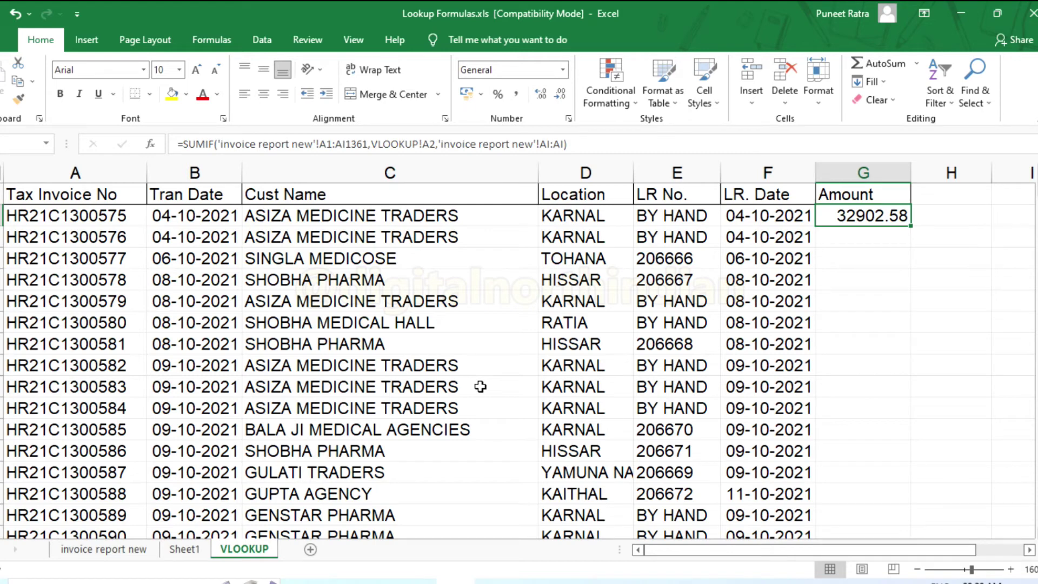
# Step: Fill G2's SUMIF formula down the Amount column to the last invoice row and check the filled amounts
pyautogui.press('Left')
pyautogui.hotkey('ctrl', 'Down')
pyautogui.press('Right')
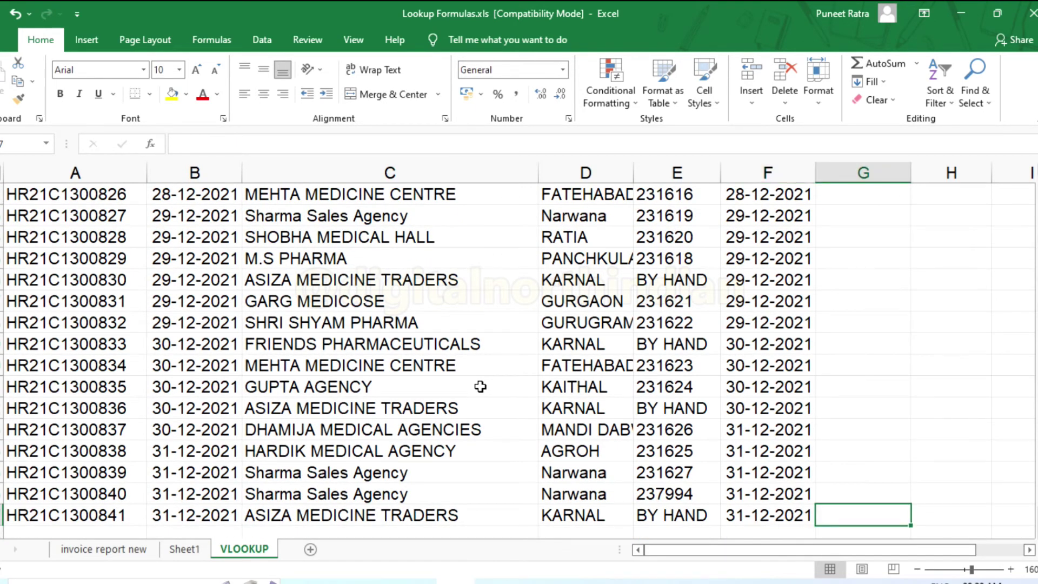
pyautogui.hotkey('ctrl', 'shift', 'Up')
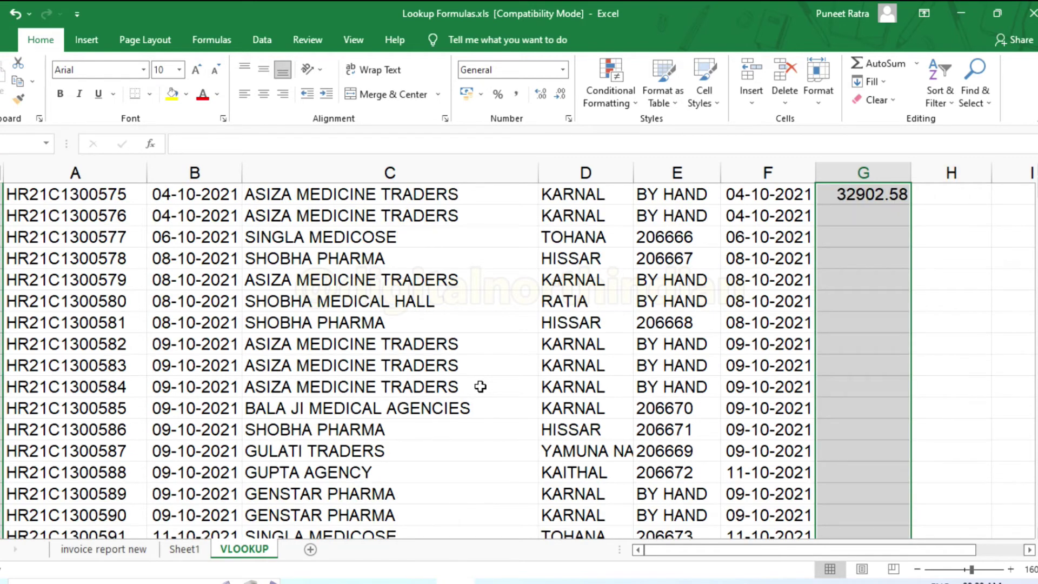
pyautogui.hotkey('ctrl', 'd')
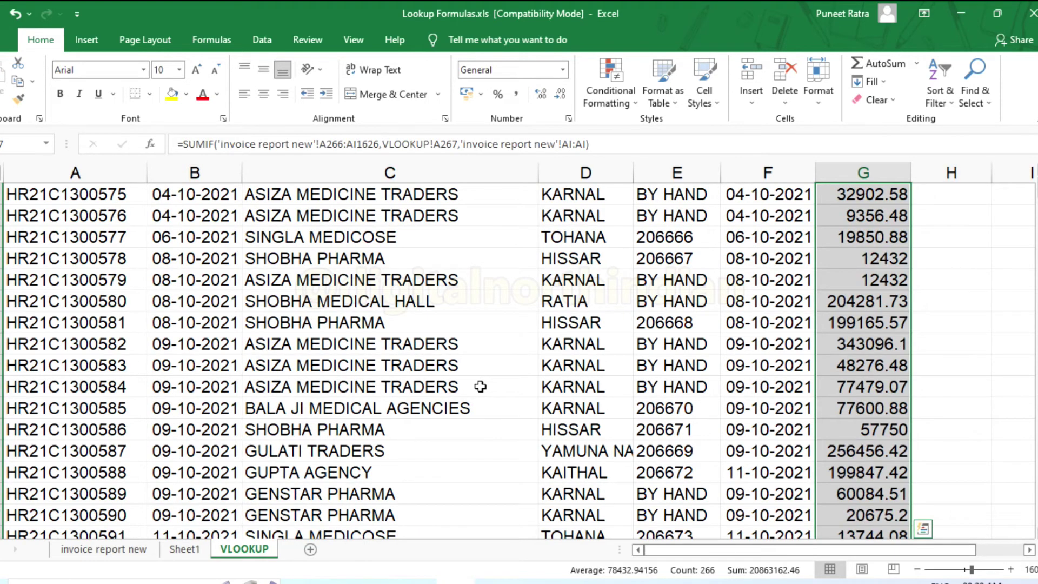
pyautogui.scroll(-6, 830, 399)
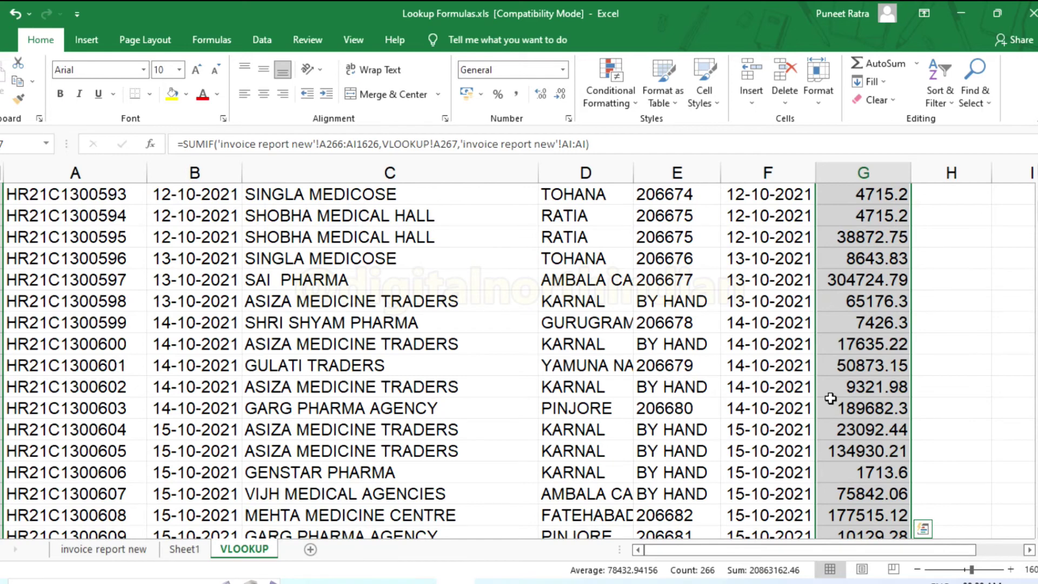
pyautogui.scroll(6, 830, 399)
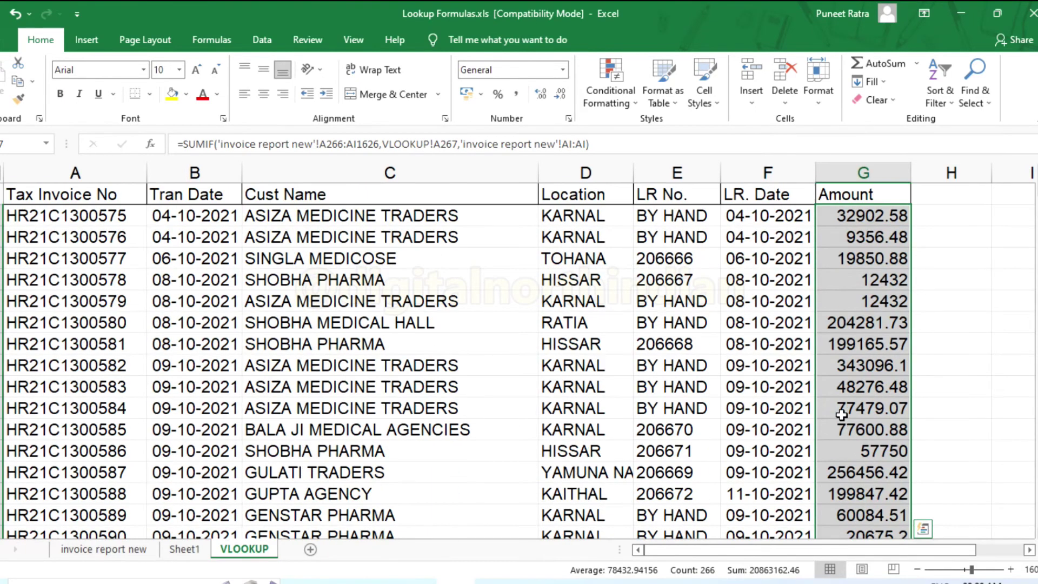
# Step: Examine the first invoice's row on the VLOOKUP sheet, cell by cell across its detail columns
pyautogui.click(792, 218)
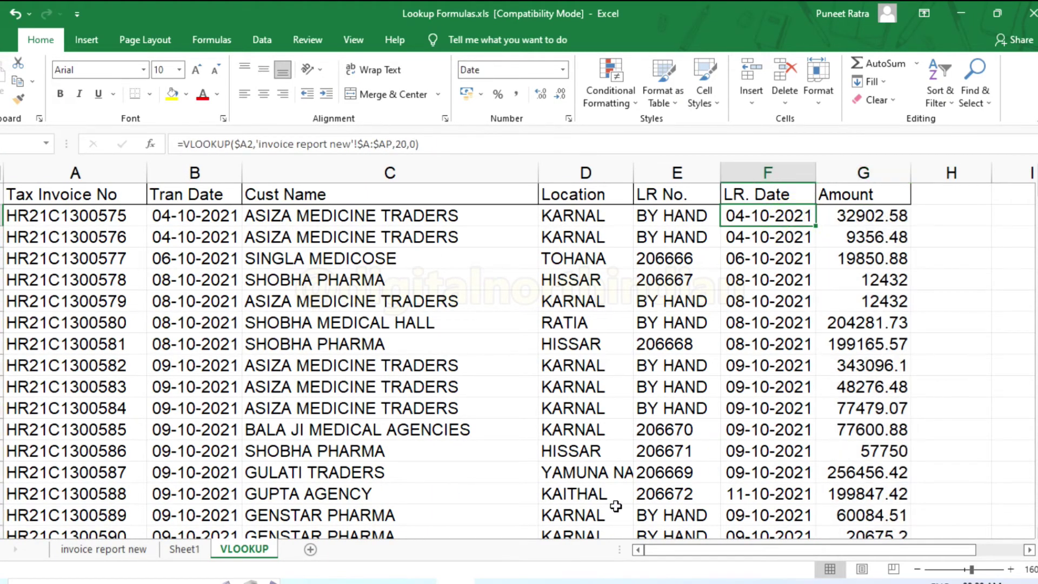
pyautogui.press('Home')
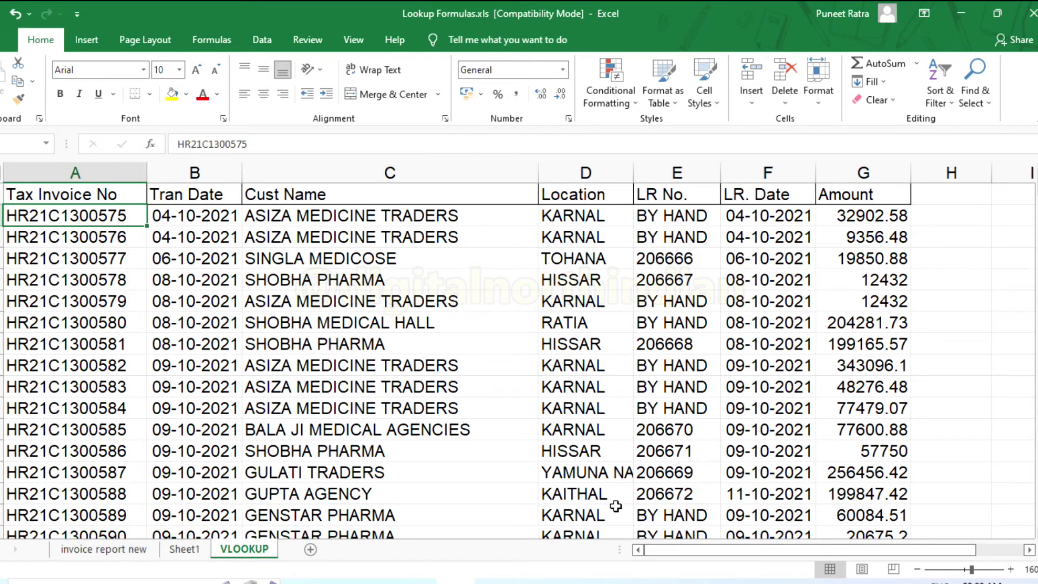
pyautogui.press('Right')
pyautogui.press('Right')
pyautogui.press('Left')
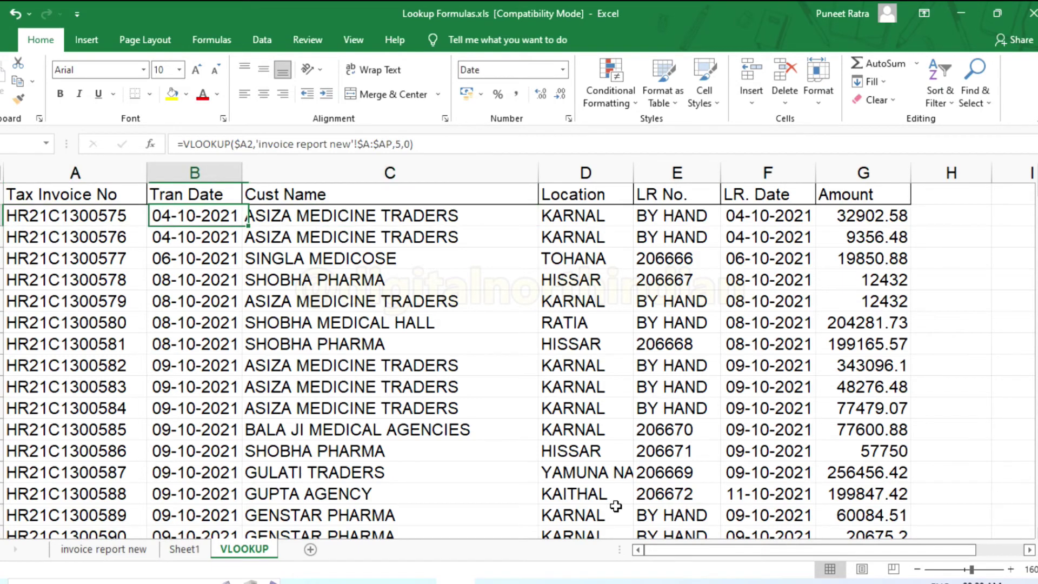
pyautogui.press('Right')
pyautogui.press('Right')
pyautogui.press('Right')
pyautogui.press('Right')
pyautogui.press('Right')
pyautogui.press('Left')
pyautogui.press('Left')
pyautogui.press('Home')
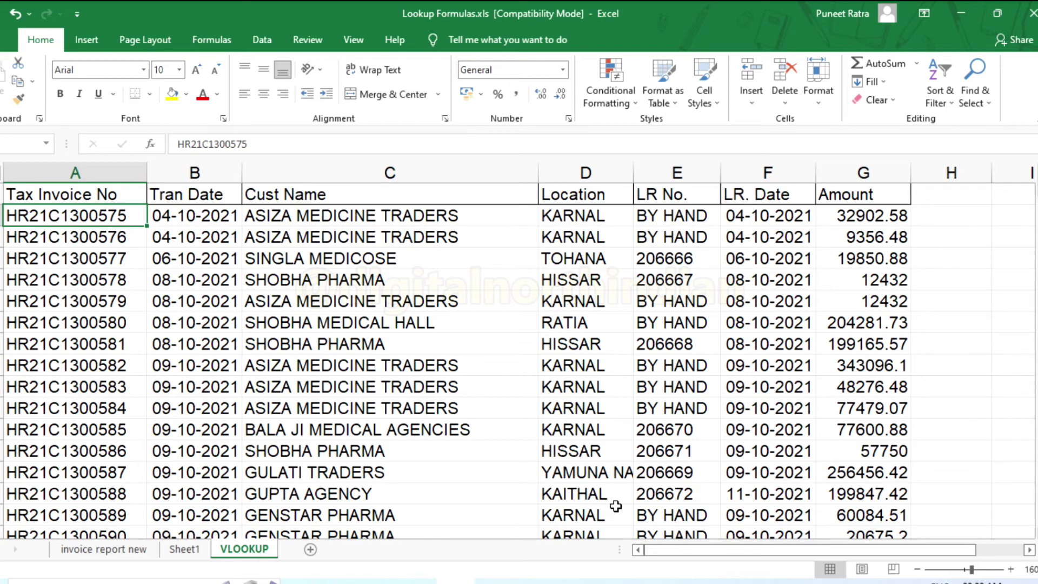
pyautogui.press('Right')
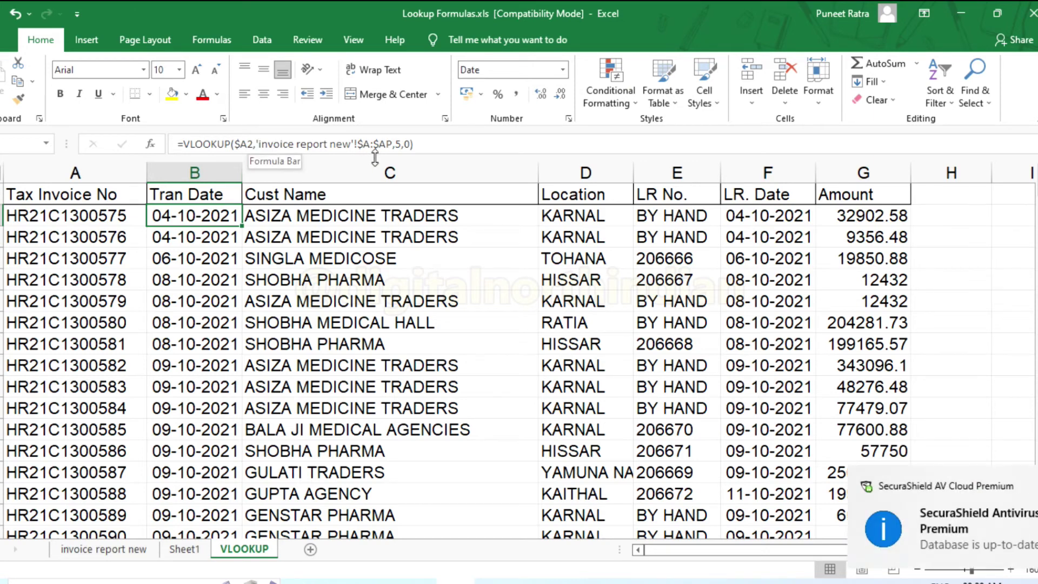
# Step: Compare the column index numbers in row 2's VLOOKUP formulas from Tran Date to LR. Date
pyautogui.click(413, 238)
pyautogui.click(222, 222)
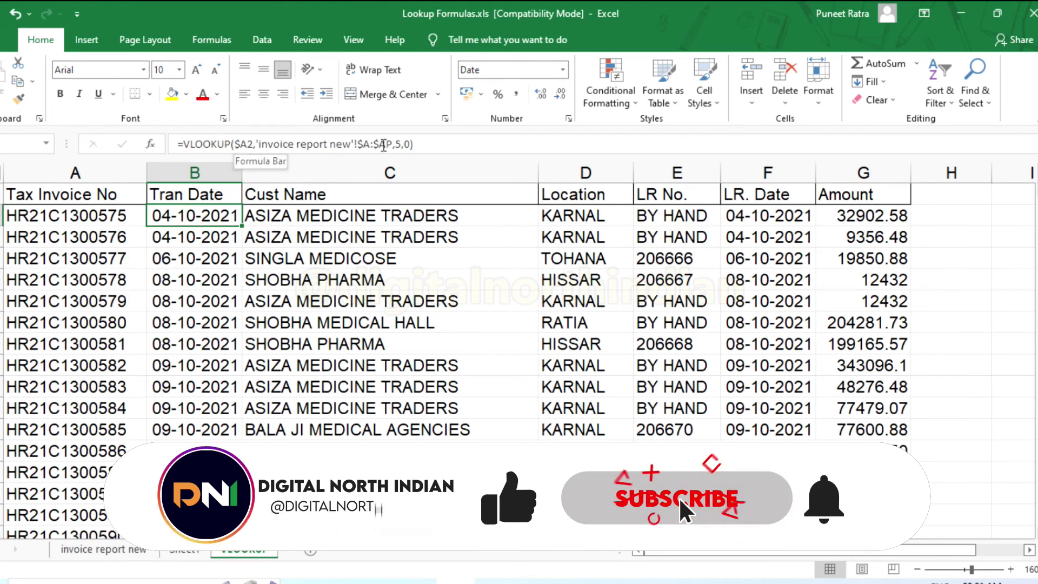
pyautogui.click(384, 317)
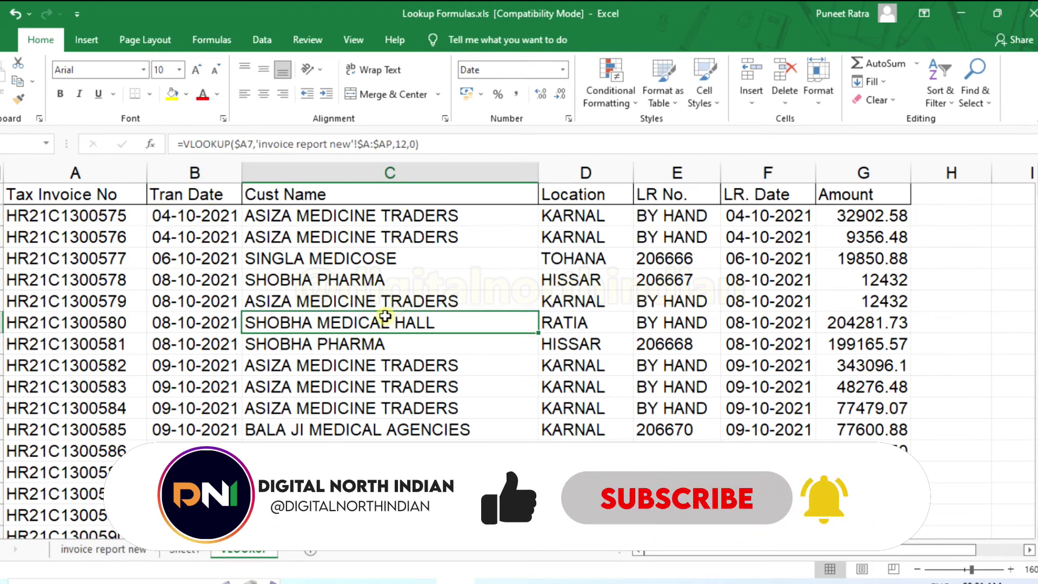
pyautogui.click(383, 219)
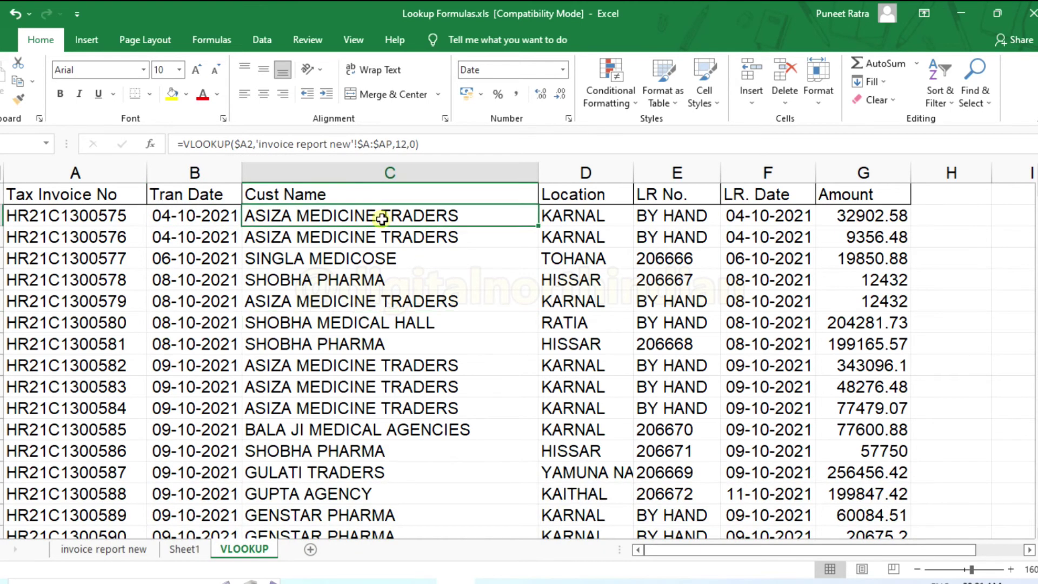
pyautogui.click(584, 214)
pyautogui.click(688, 214)
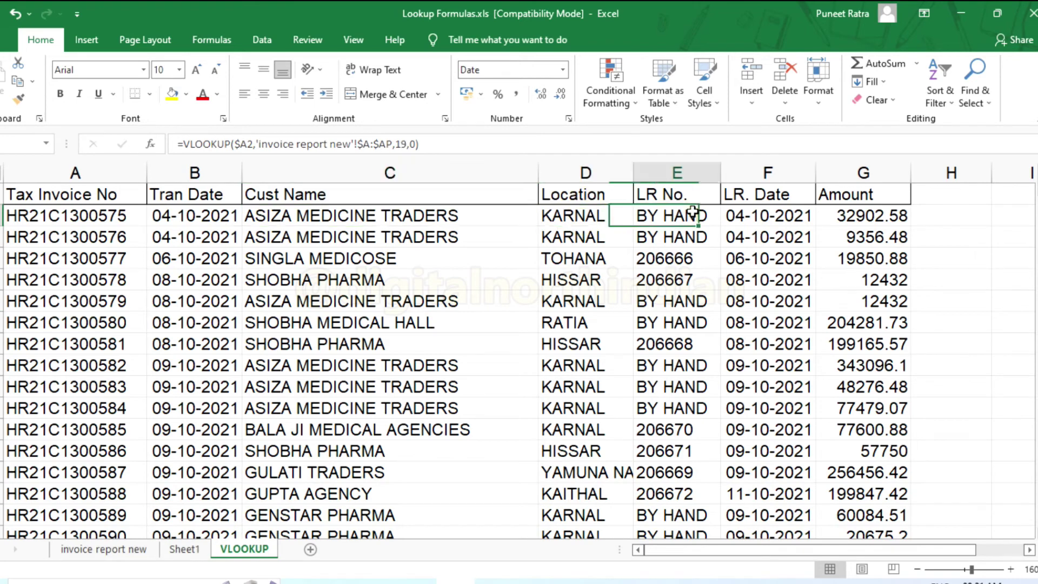
pyautogui.click(232, 218)
pyautogui.click(312, 217)
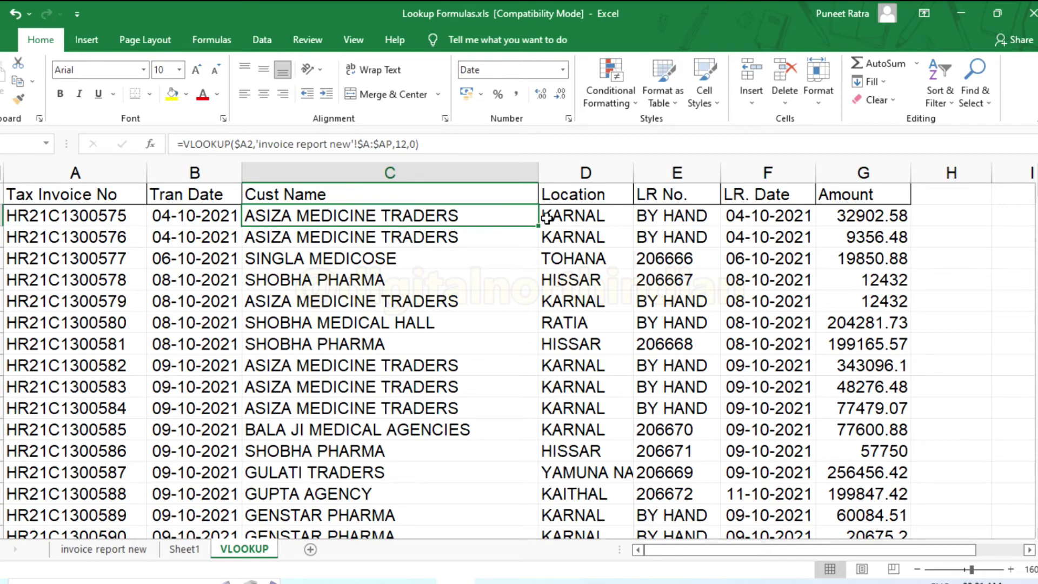
pyautogui.click(570, 217)
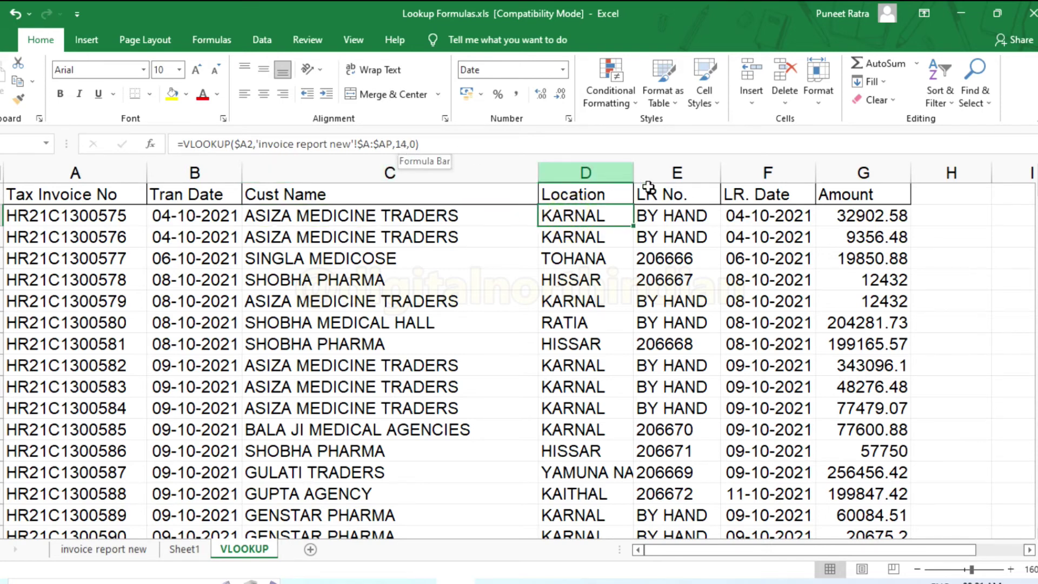
pyautogui.click(713, 218)
pyautogui.click(746, 216)
pyautogui.click(436, 216)
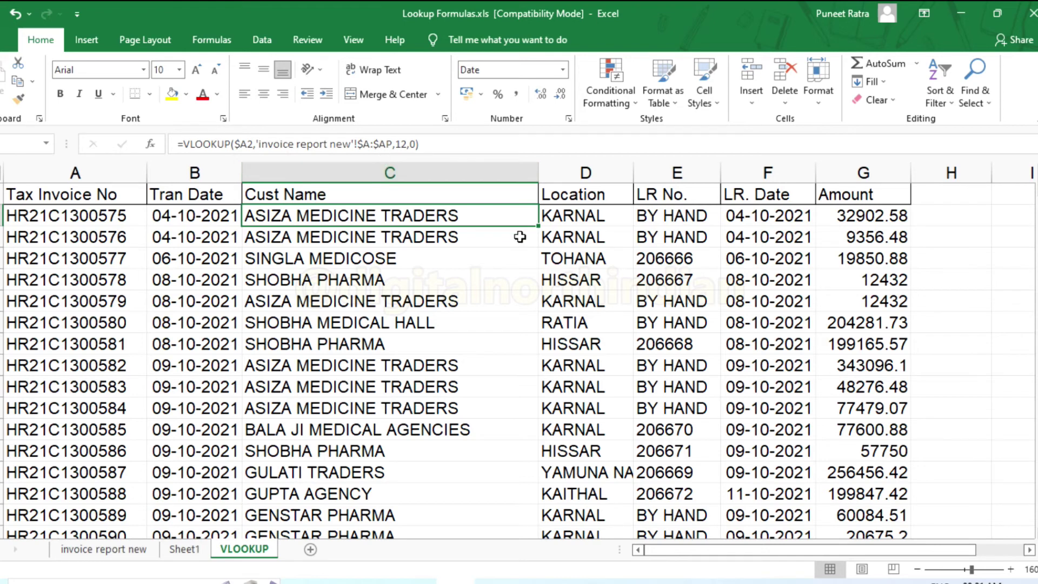
pyautogui.click(575, 214)
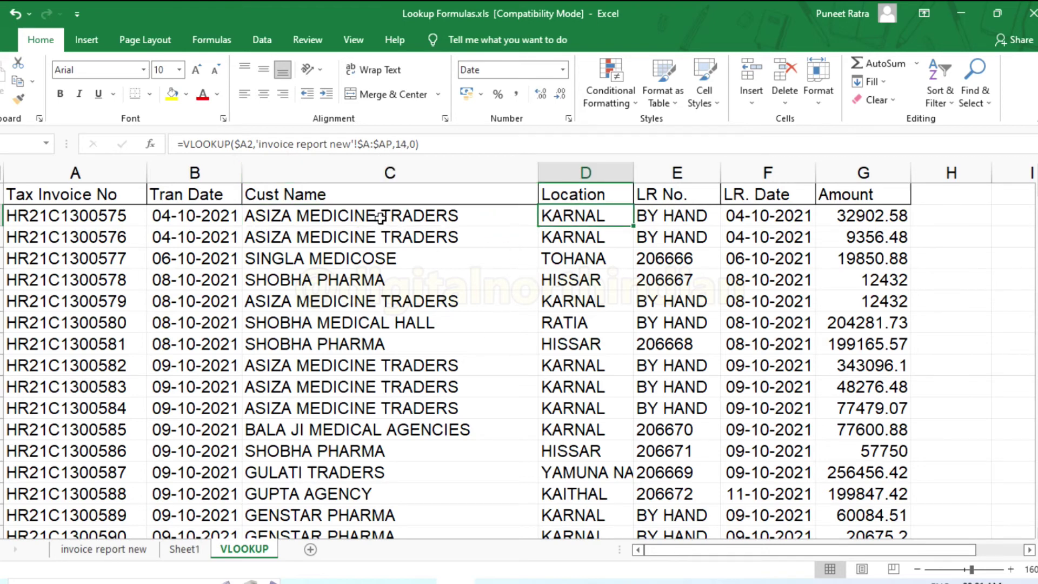
pyautogui.click(661, 217)
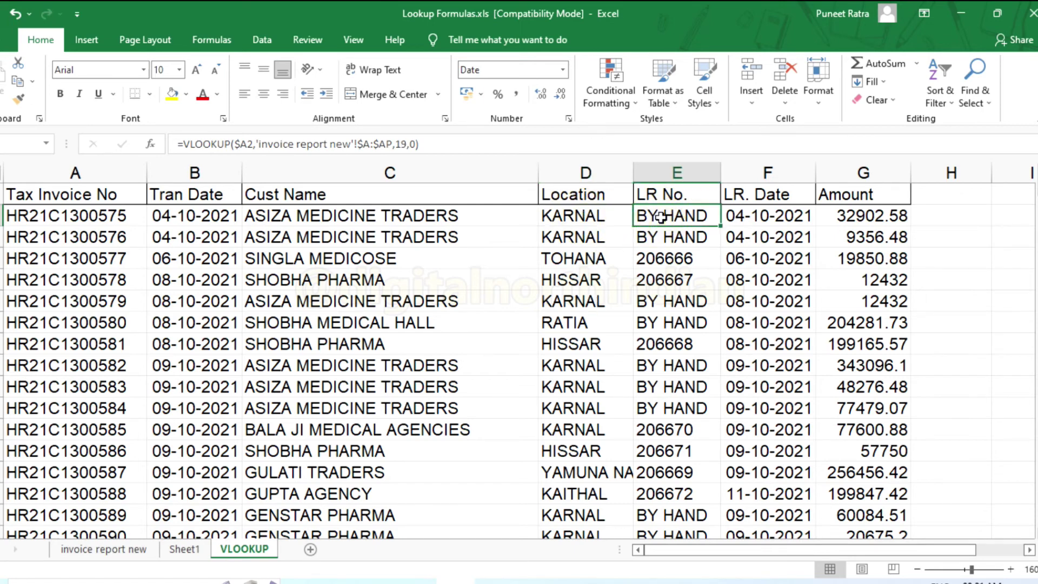
pyautogui.click(779, 214)
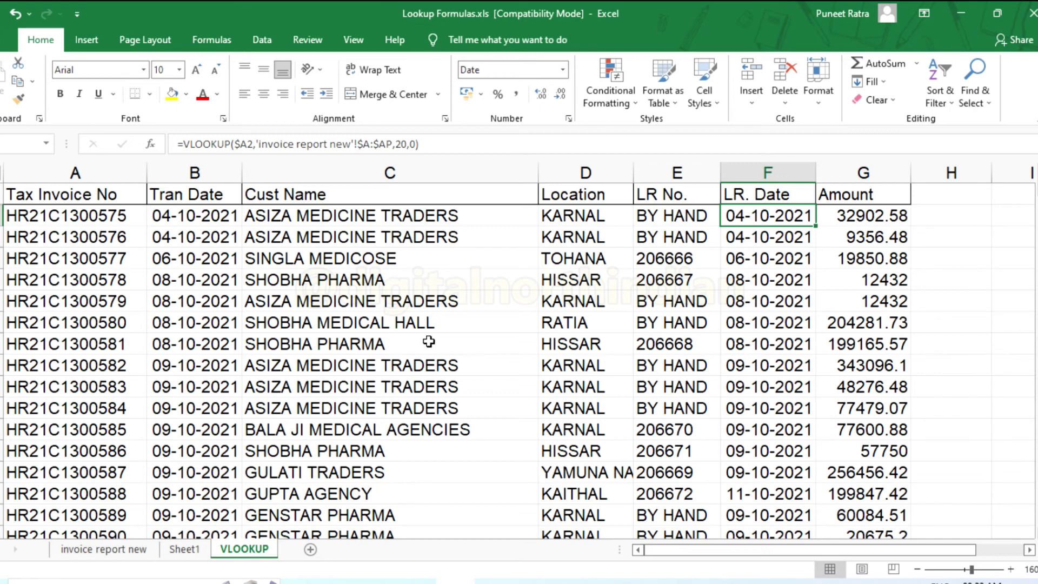
pyautogui.click(338, 343)
pyautogui.click(342, 408)
pyautogui.click(361, 306)
pyautogui.click(370, 374)
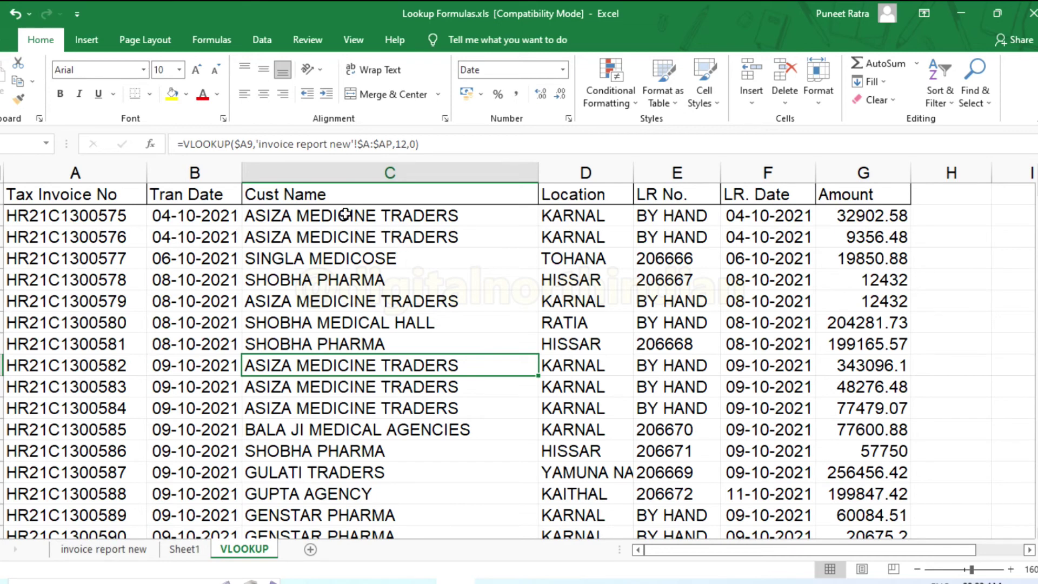
pyautogui.scroll(-2, 344, 215)
pyautogui.scroll(2, 345, 211)
pyautogui.click(387, 390)
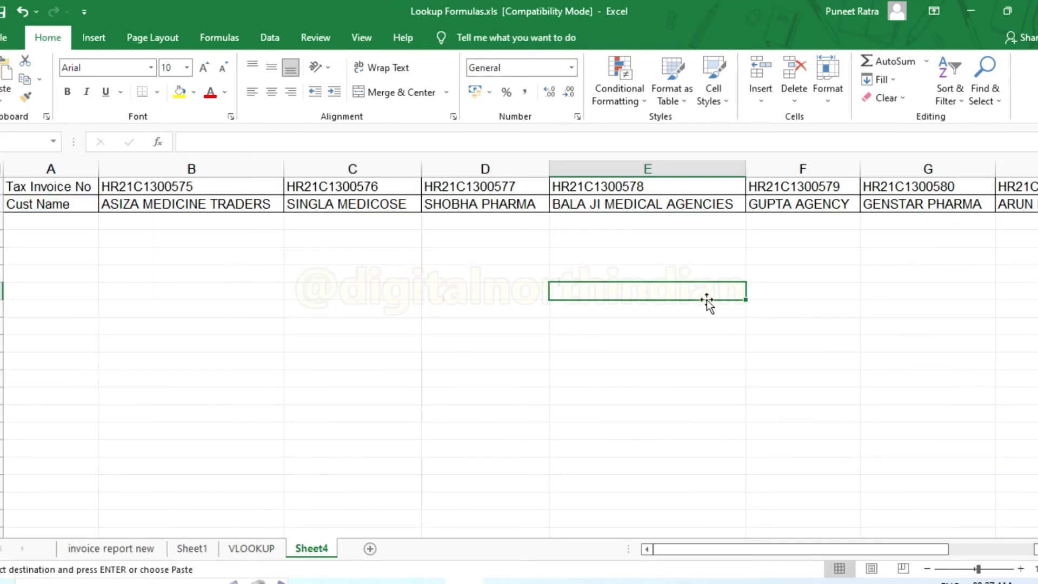
# Step: Examine Sheet4's horizontal table, pairing the Tax Invoice No values in row 1 with the Cust Name values in row 2
pyautogui.click(172, 204)
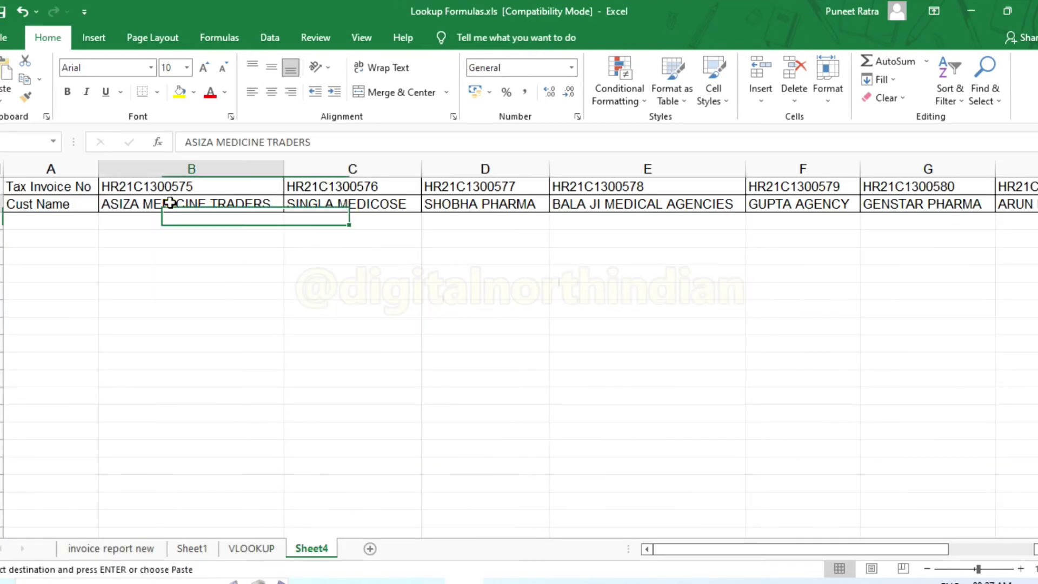
pyautogui.press('Right')
pyautogui.press('Right')
pyautogui.press('Right')
pyautogui.press('Right')
pyautogui.press('Right')
pyautogui.press('Right')
pyautogui.press('Right')
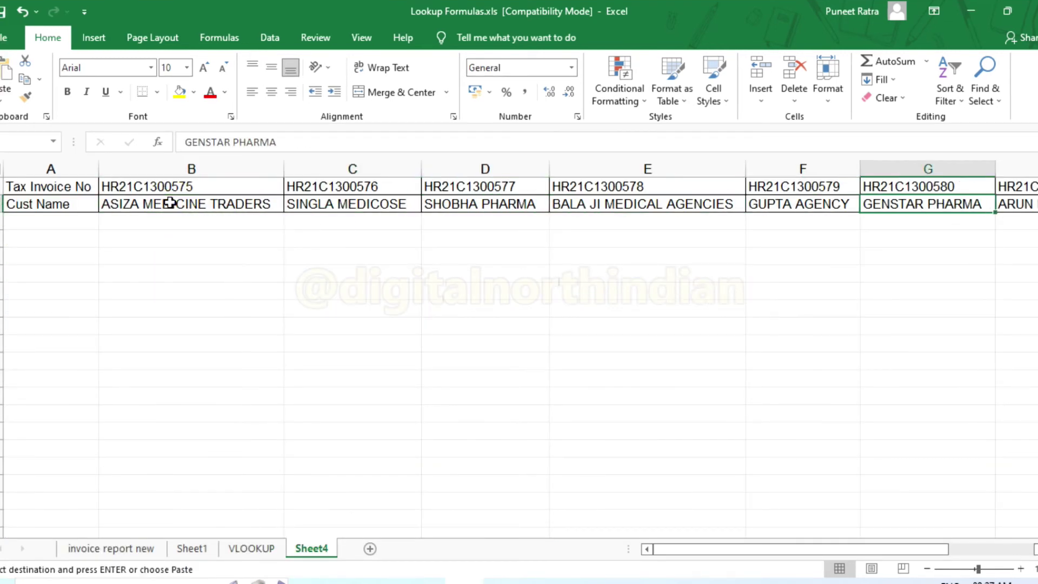
pyautogui.press('Left')
pyautogui.press('Left')
pyautogui.press('Left')
pyautogui.press('Left')
pyautogui.press('Left')
pyautogui.press('Left')
pyautogui.press('Left')
pyautogui.press('Left')
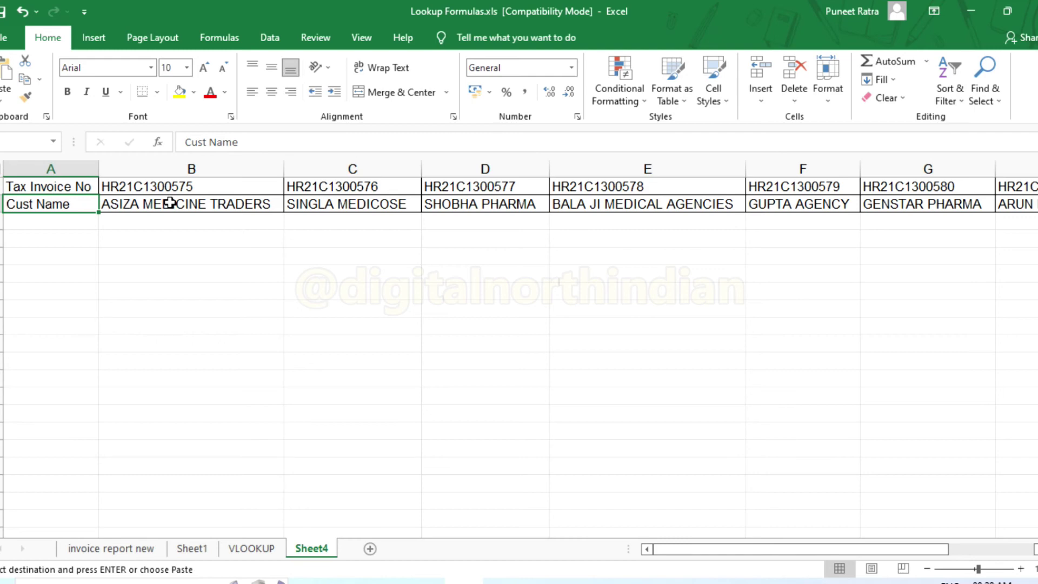
pyautogui.click(165, 255)
pyautogui.click(174, 187)
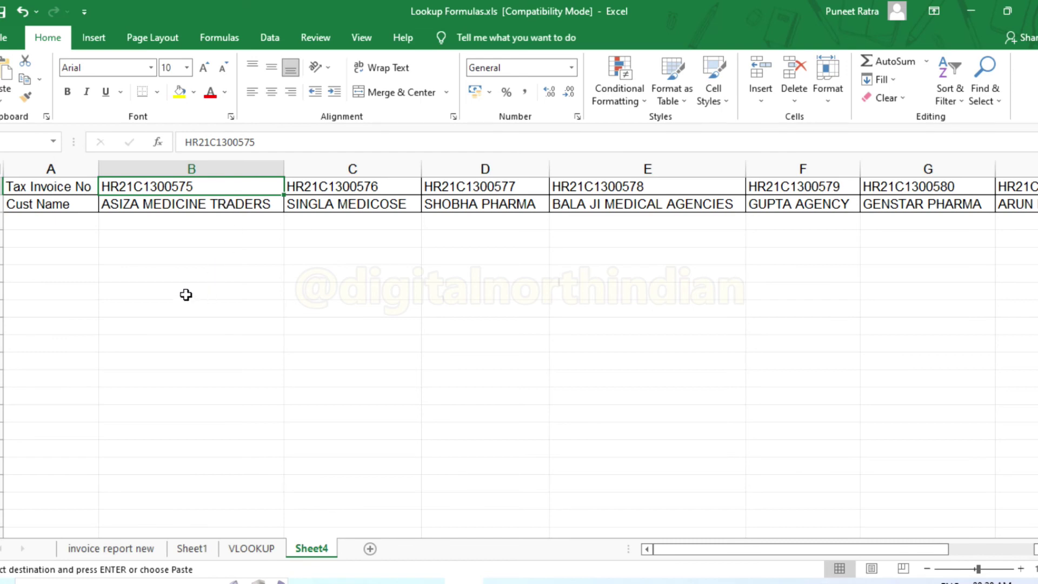
pyautogui.click(155, 274)
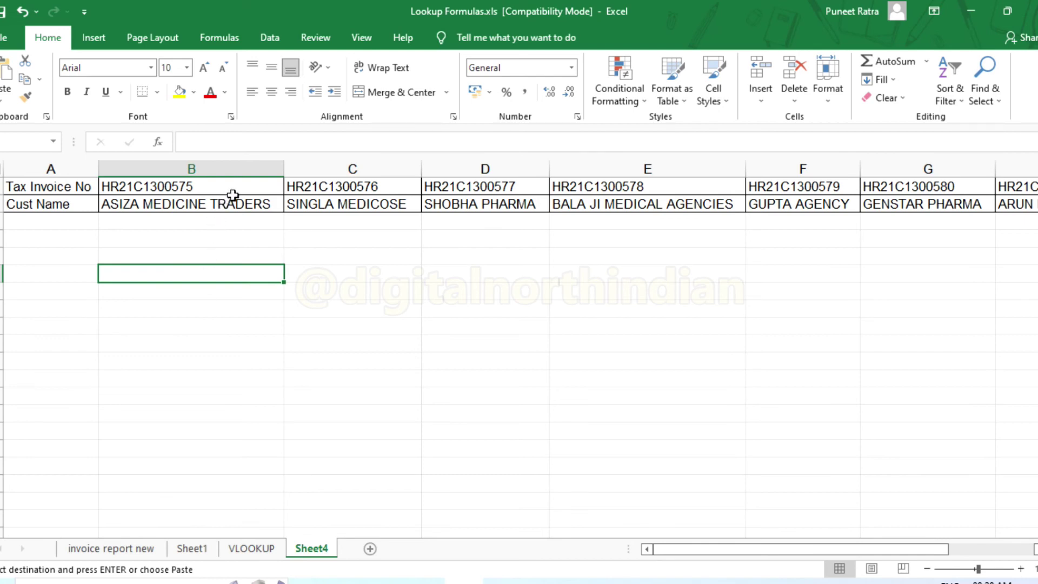
pyautogui.click(638, 186)
pyautogui.click(631, 205)
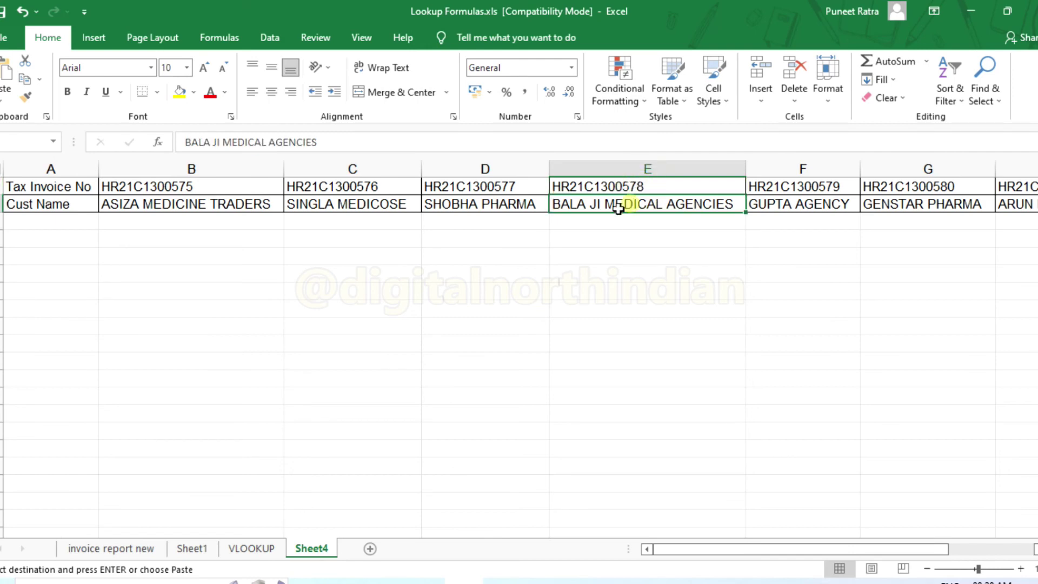
# Step: Start an HLOOKUP formula in B7 with C1 as the lookup value and A1:I2 as the table array
pyautogui.click(228, 295)
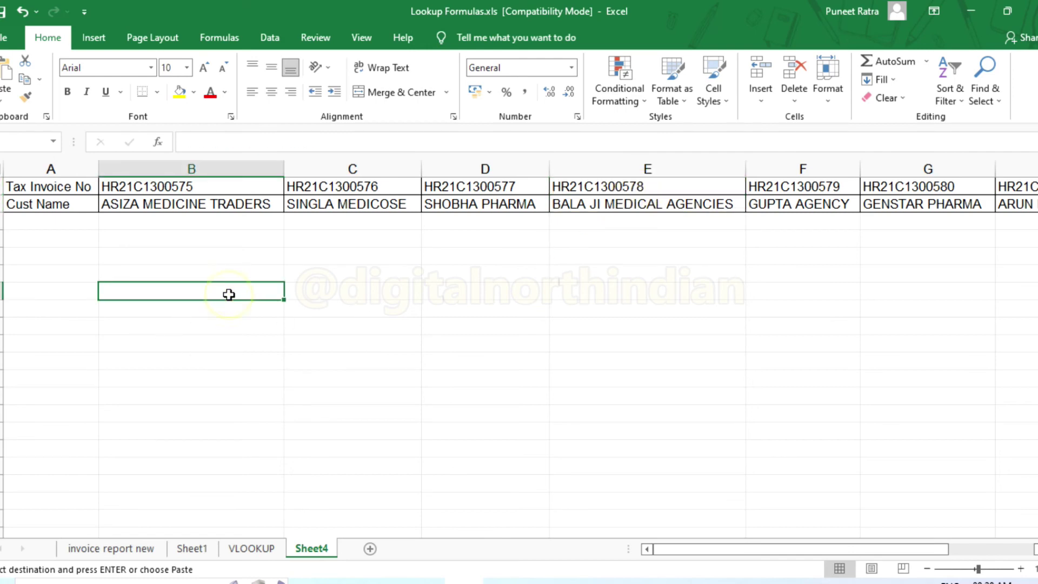
pyautogui.write('=')
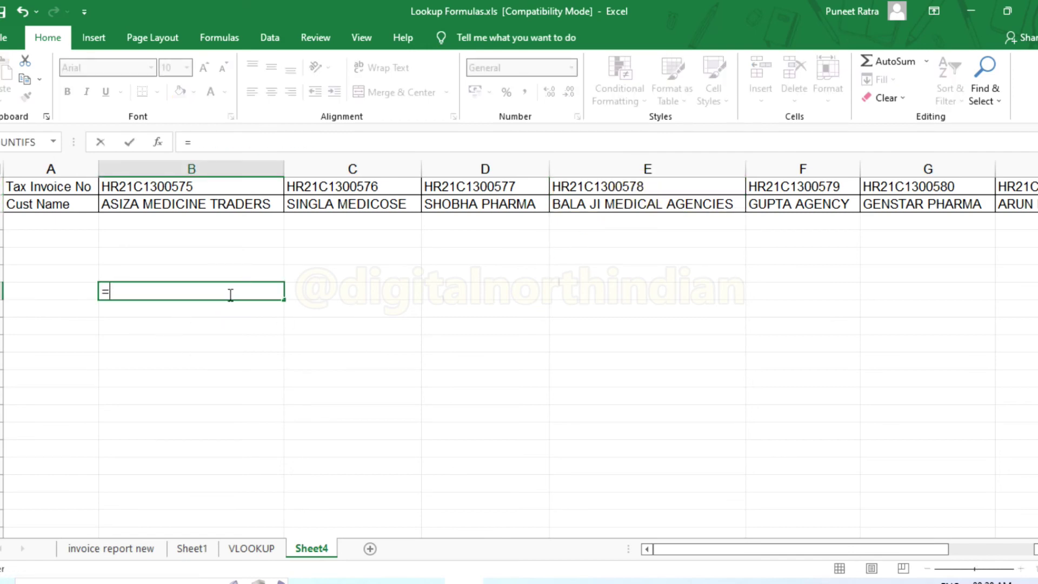
pyautogui.write('hloo')
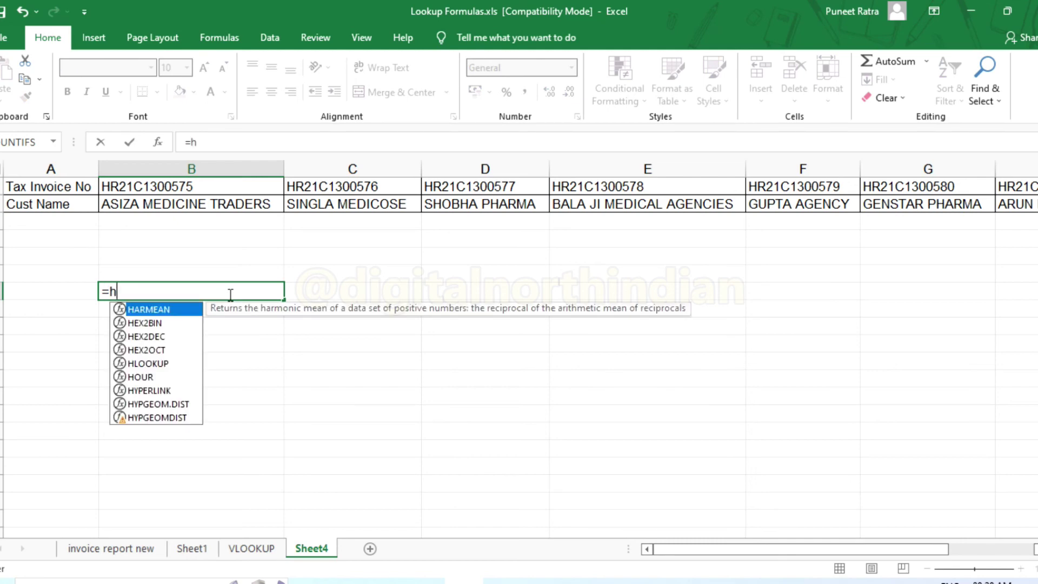
pyautogui.press('Tab')
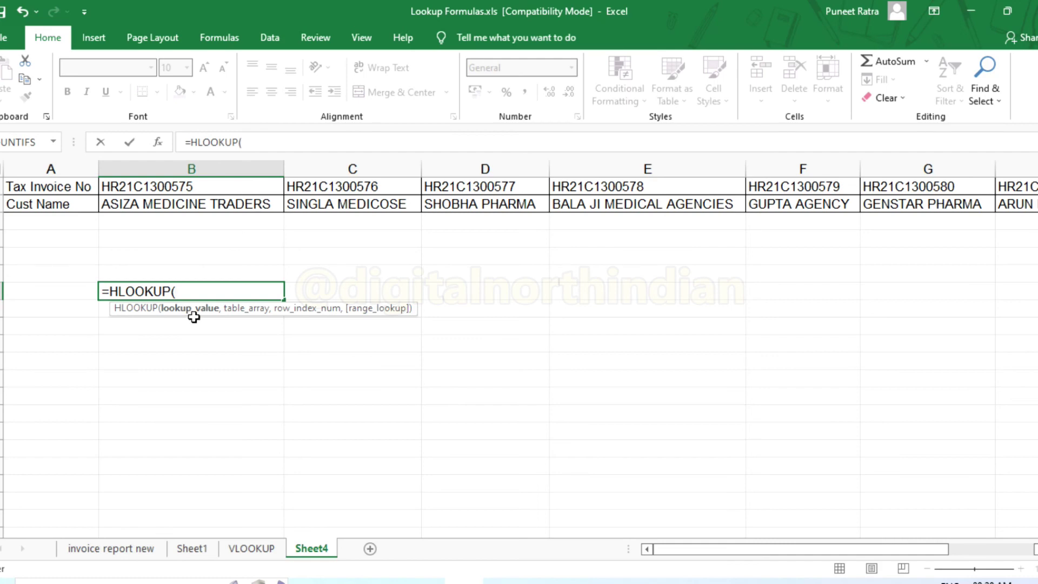
pyautogui.click(383, 186)
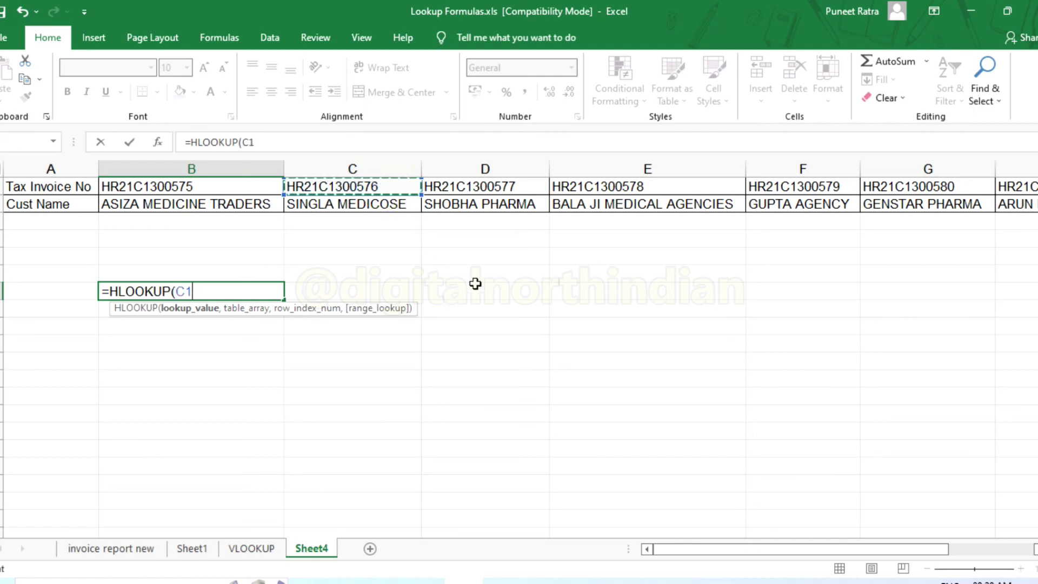
pyautogui.write(',')
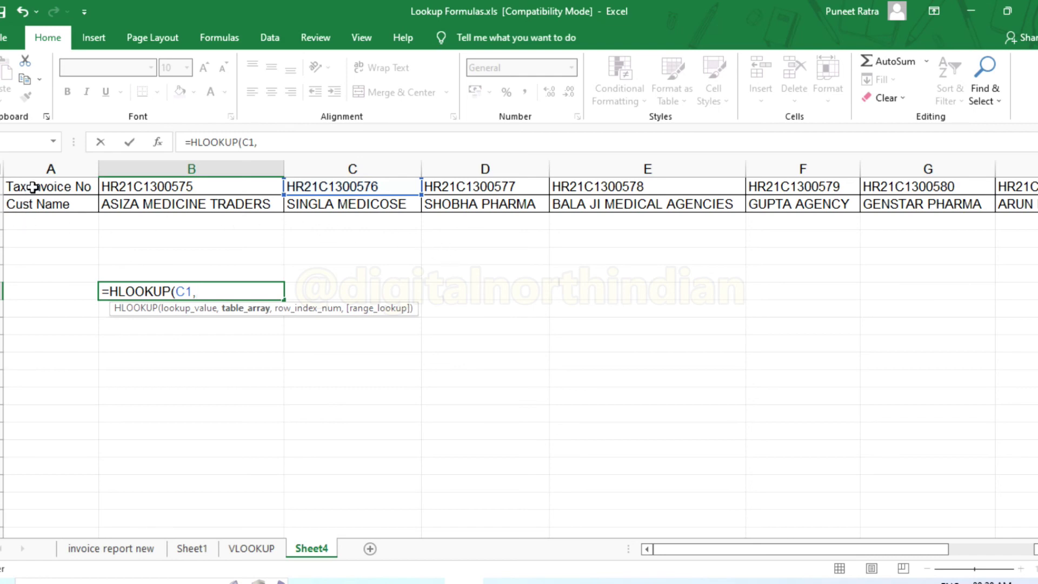
pyautogui.click(35, 186)
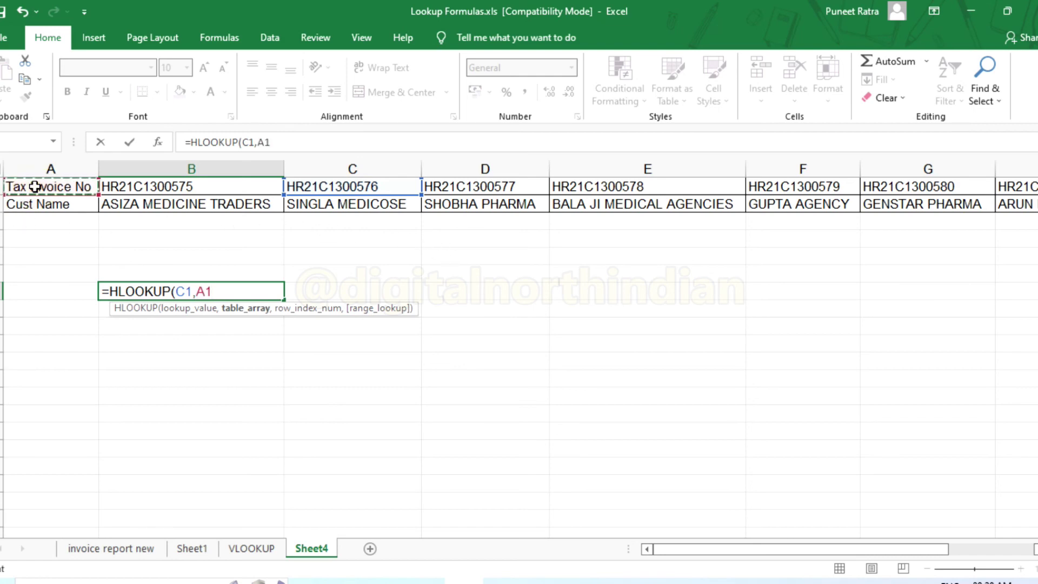
pyautogui.moveTo(34, 186); pyautogui.dragTo(913, 205)
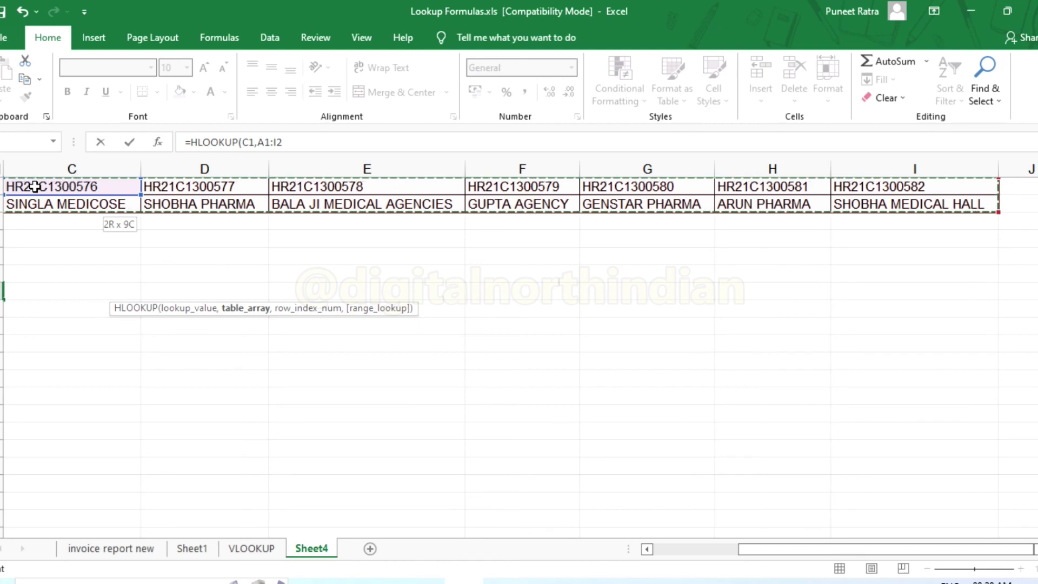
# Step: Complete B7's HLOOKUP formula with row index number 2 and 0 for an exact match
pyautogui.write(',')
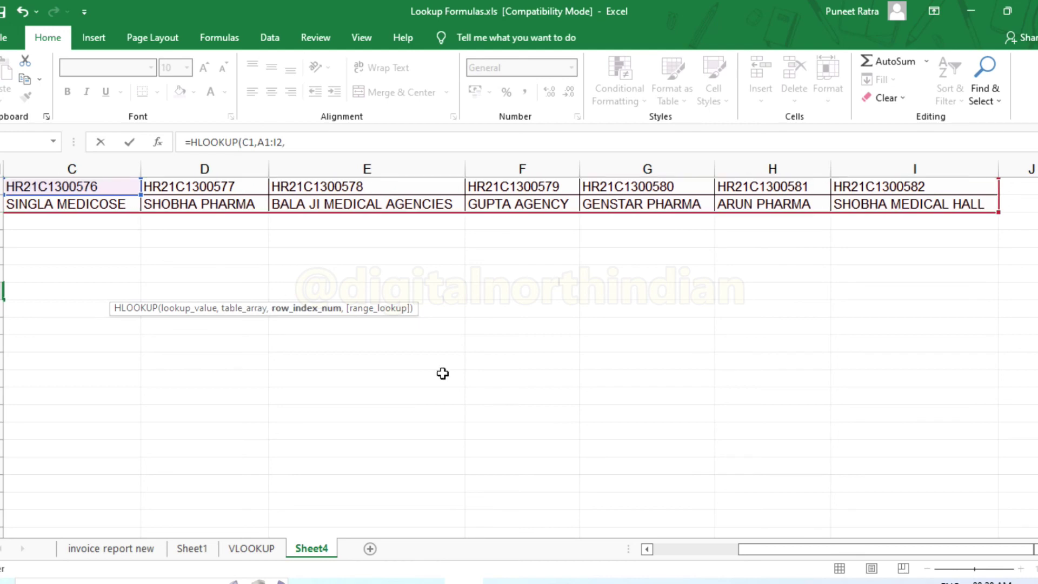
pyautogui.moveTo(758, 551); pyautogui.dragTo(653, 552)
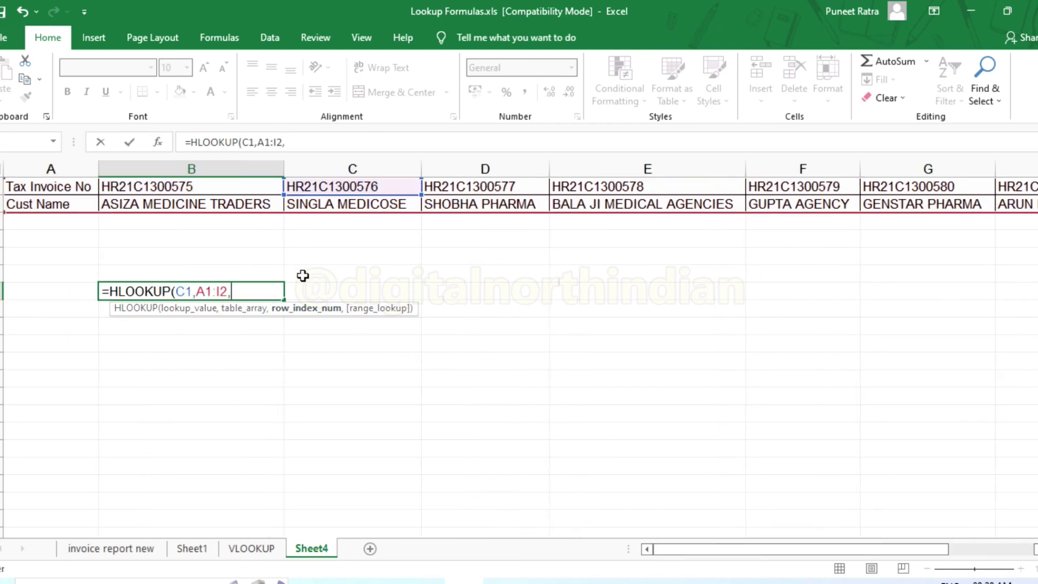
pyautogui.write('2,')
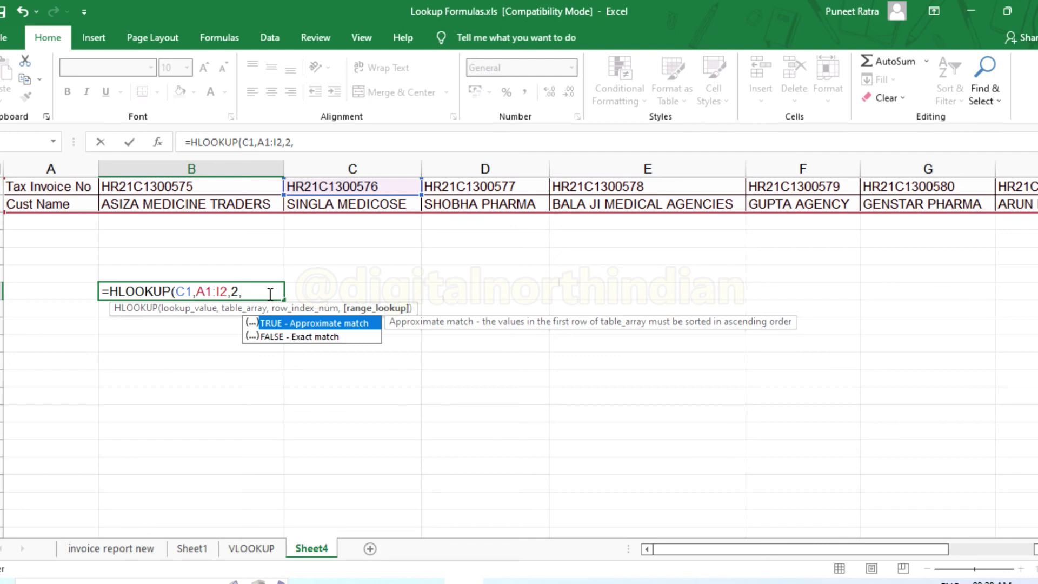
pyautogui.write('0)')
pyautogui.hotkey('ctrl', 'Return')
pyautogui.press('Return')
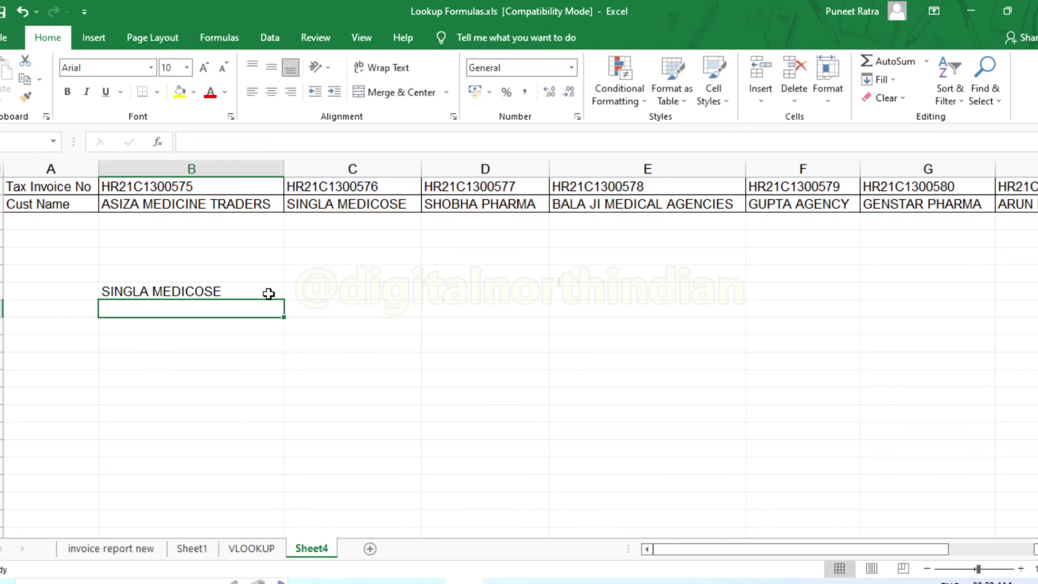
# Step: Review the HLOOKUP formula in B7 against the customer name it returns
pyautogui.click(167, 292)
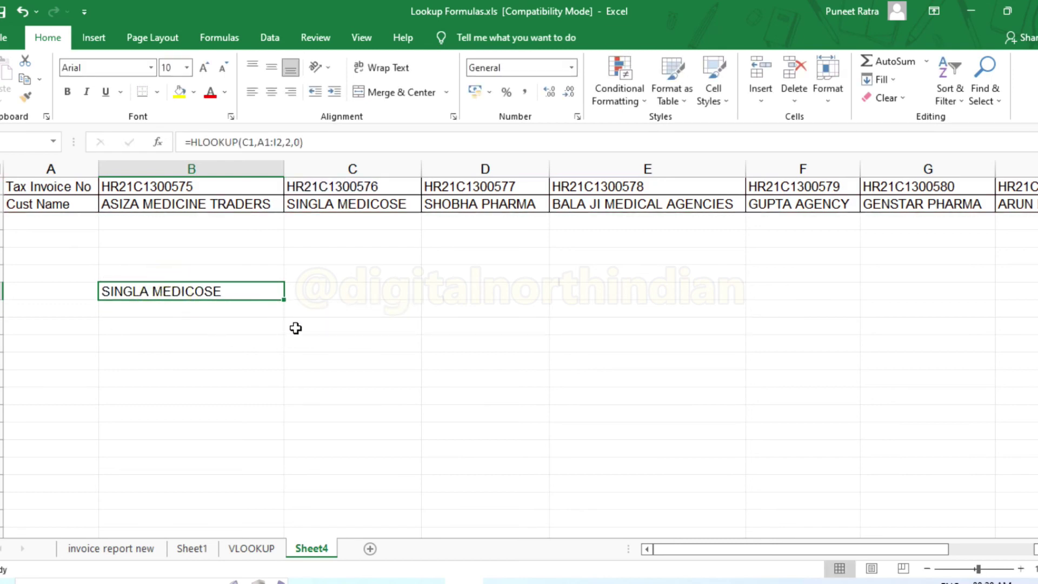
pyautogui.click(216, 343)
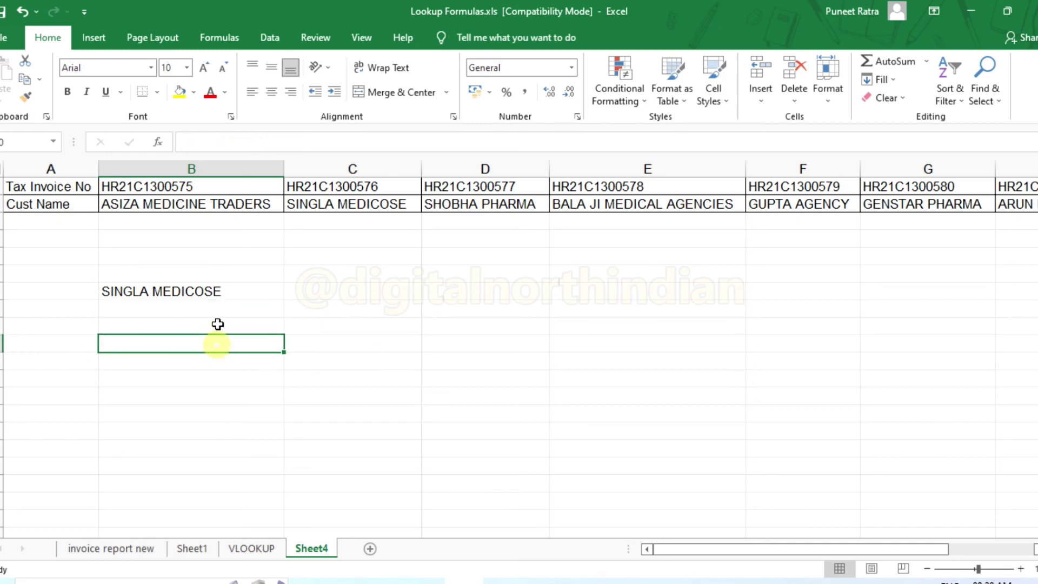
pyautogui.click(216, 287)
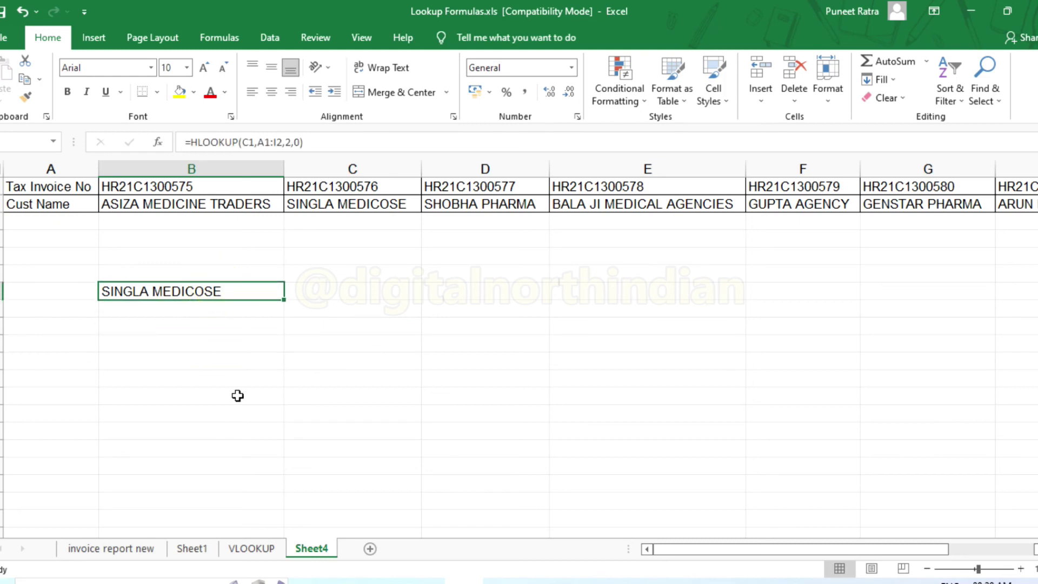